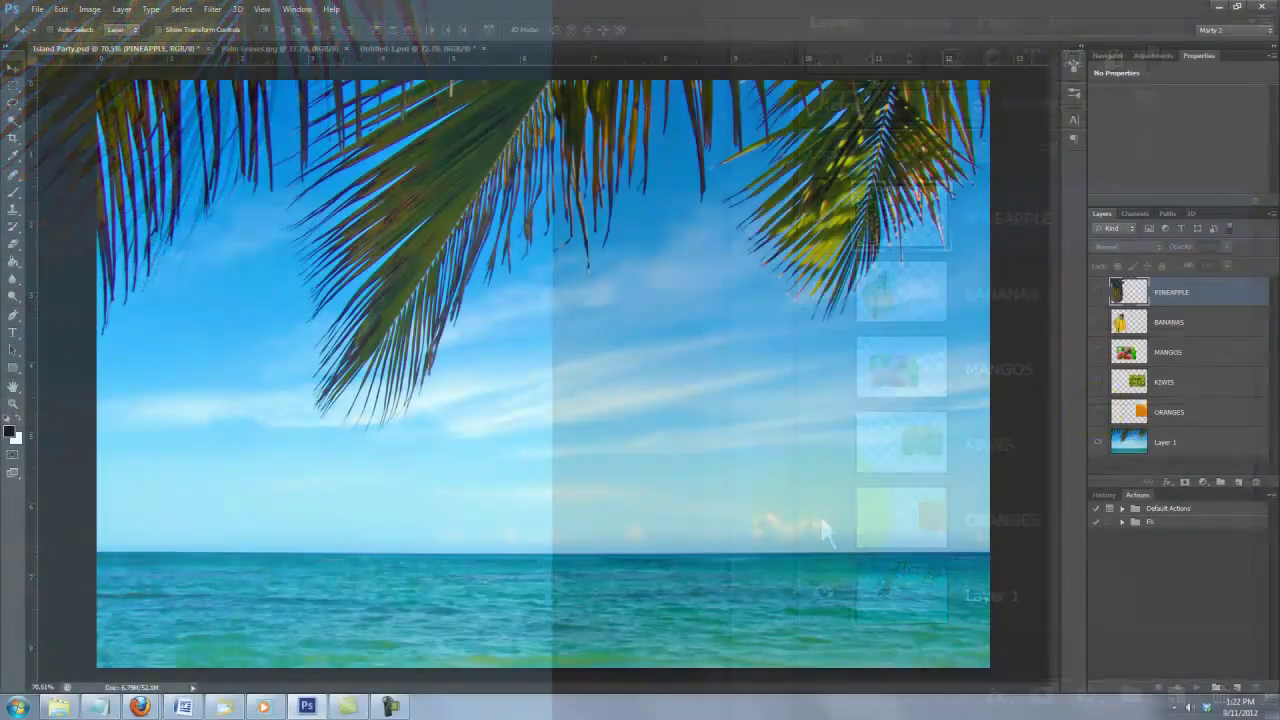
Show the fruit layers again and paste the Palm Leaves image into Island Party as a new layer
left_click_drag(822, 517, 822, 217)
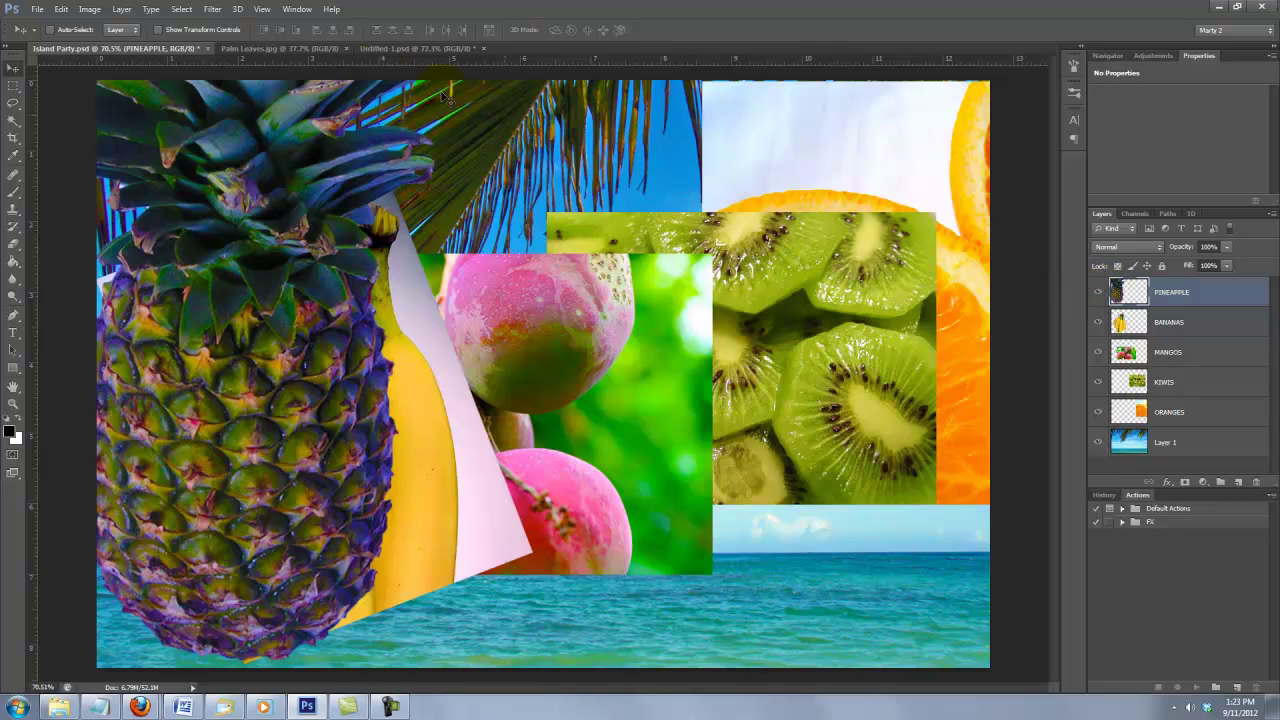
left_click(274, 49)
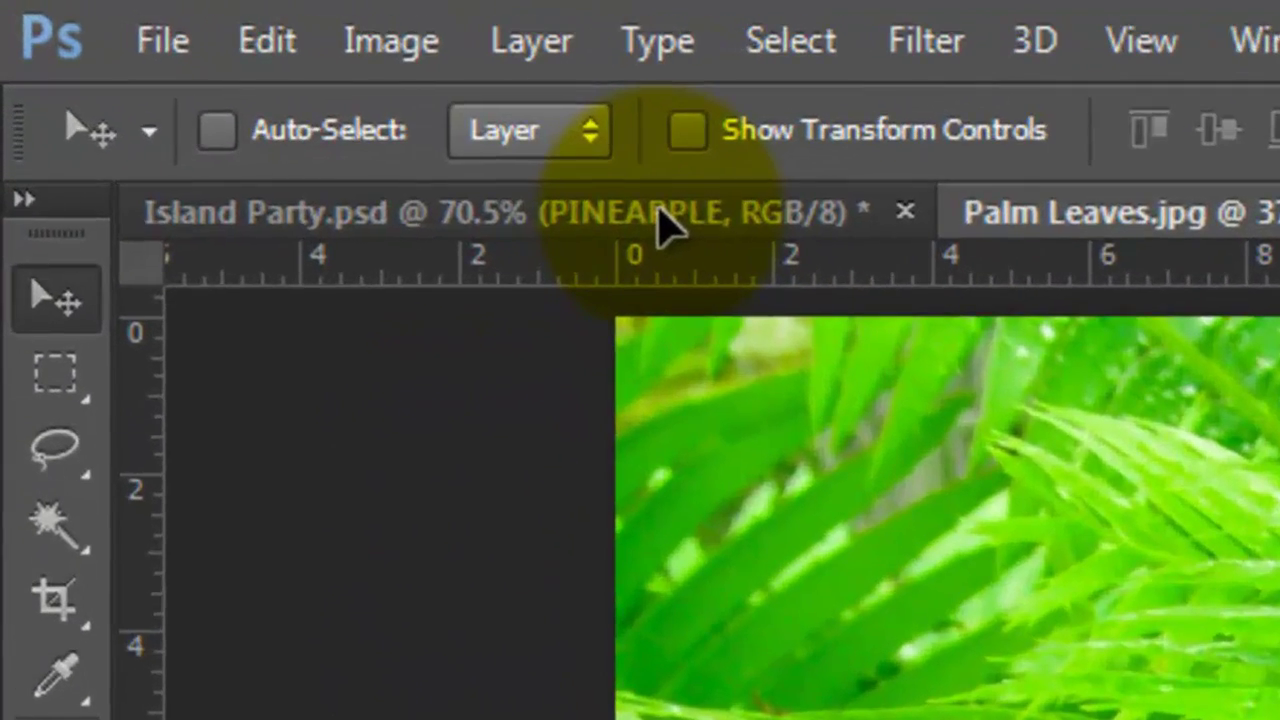
left_click(660, 215)
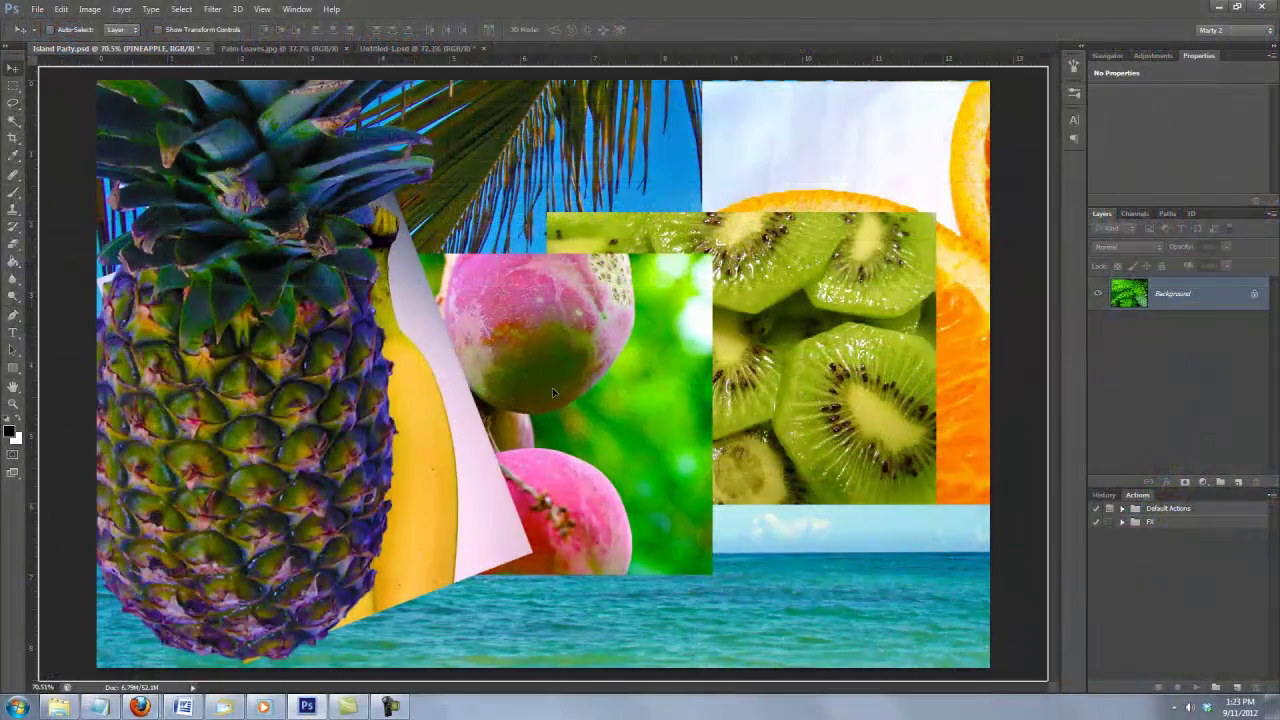
key("ctrl+v")
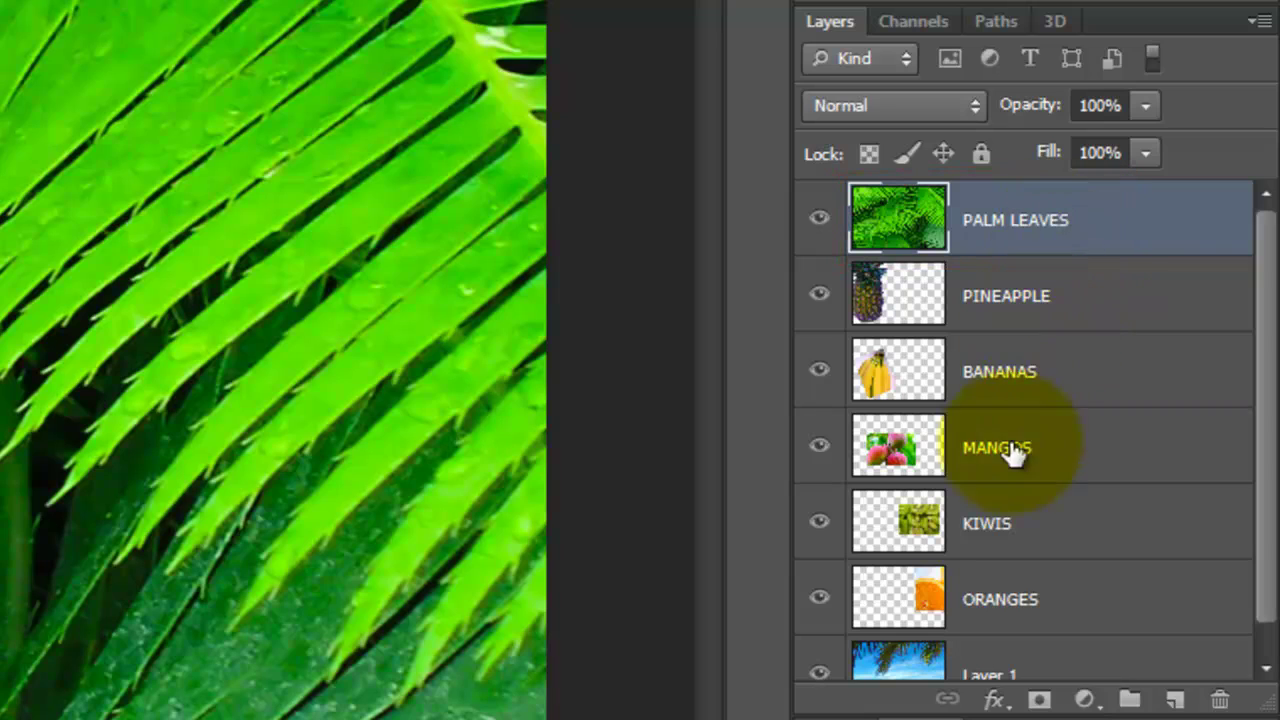
Group PALM LEAVES through ORANGES as 'TEXT IMAGES', hide the group, and select Layer 1
left_click(1033, 605, "shift")
key("ctrl+g")
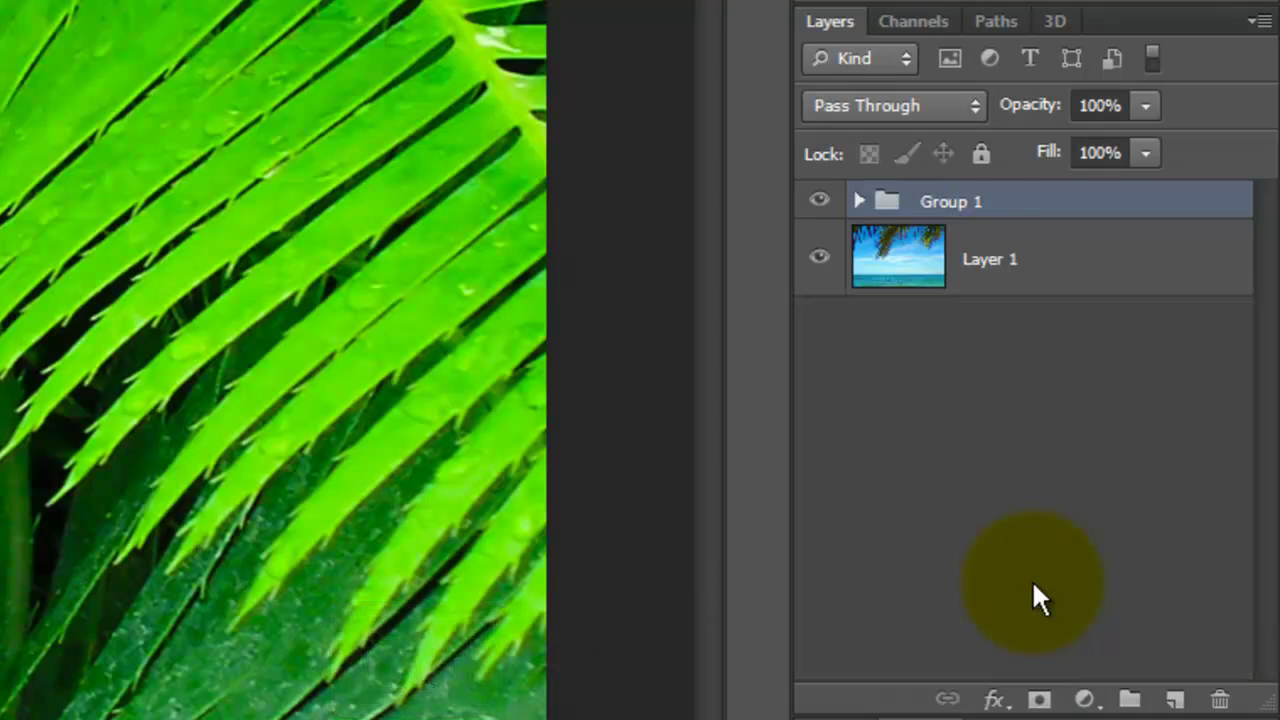
double_click(952, 202)
type("TEXT IMAGES")
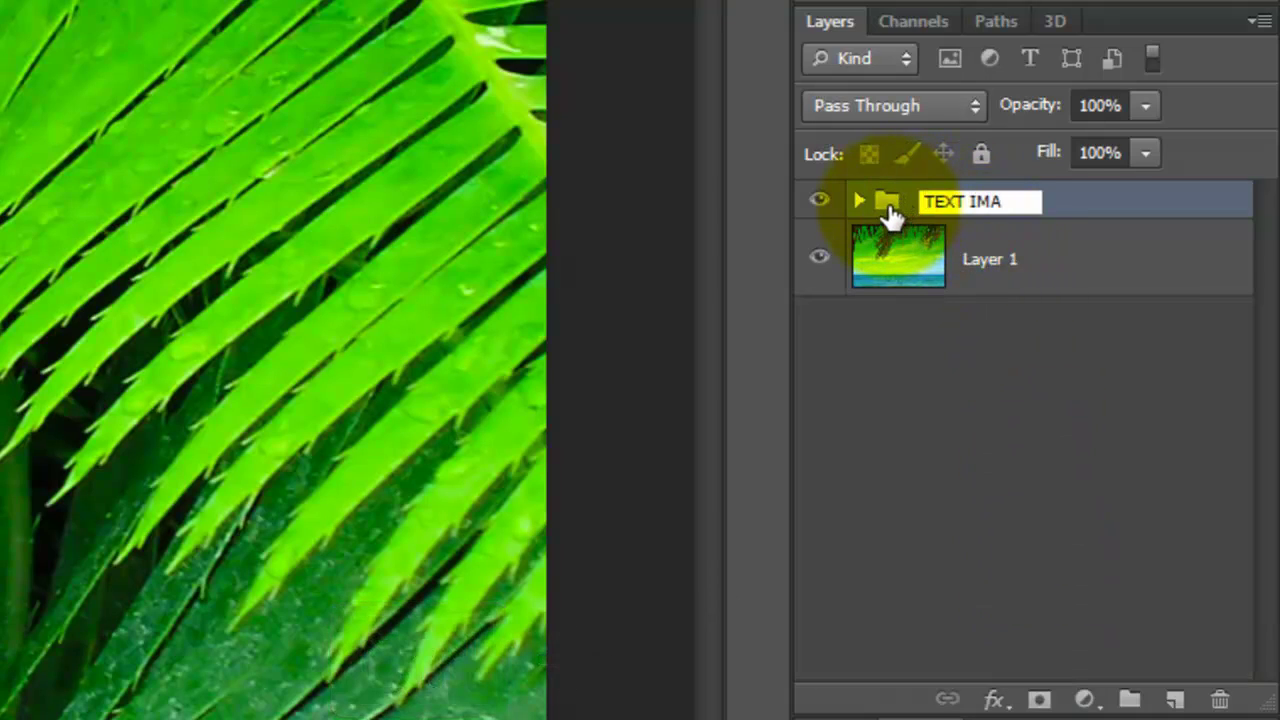
key("Return")
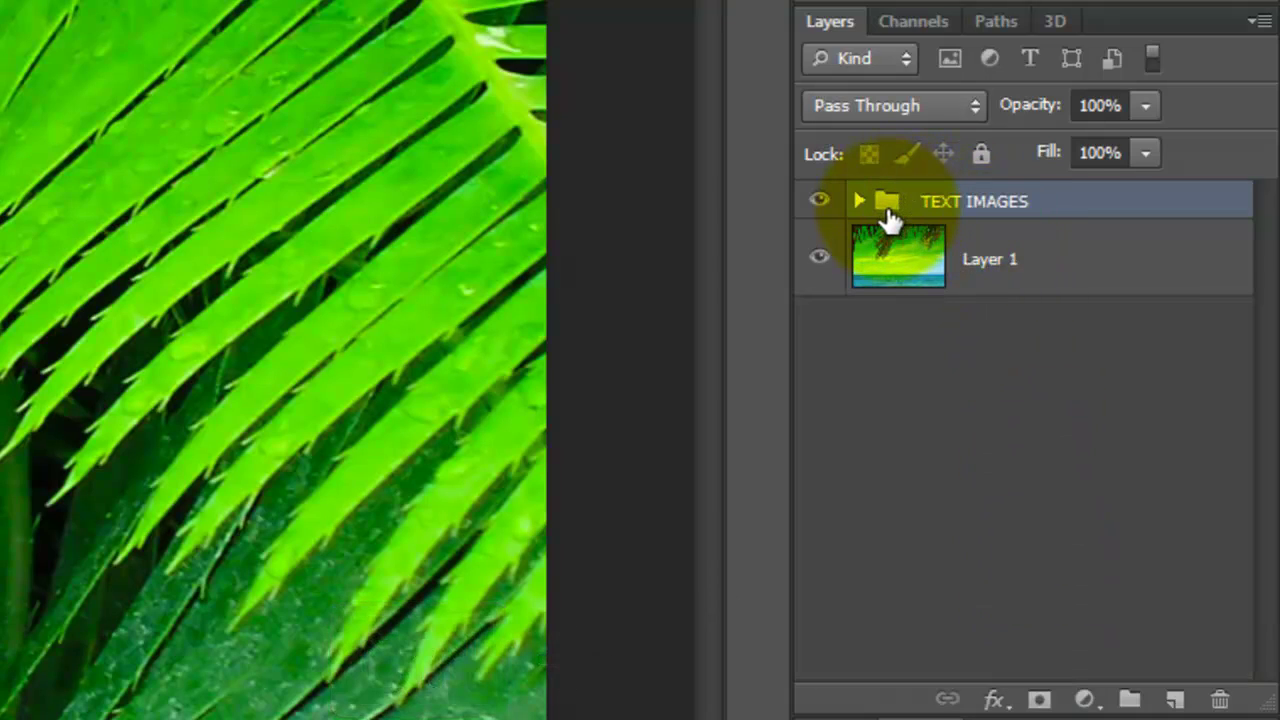
left_click(819, 203)
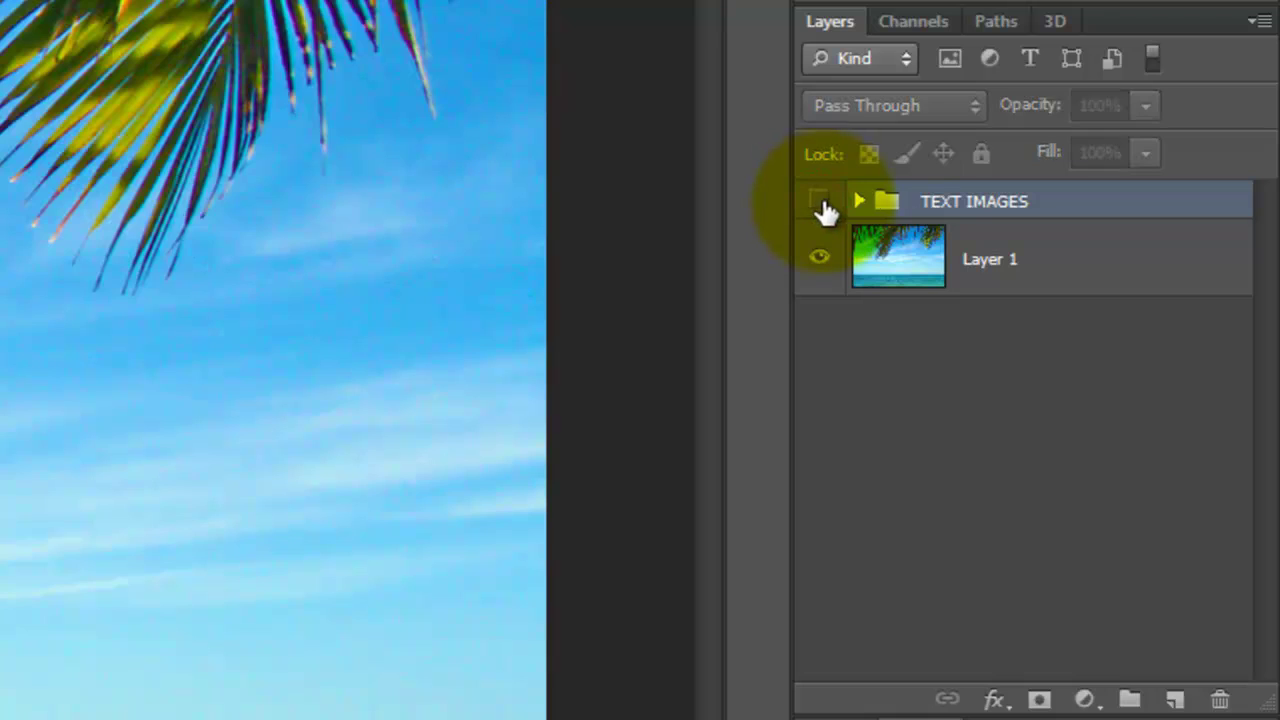
left_click(895, 262)
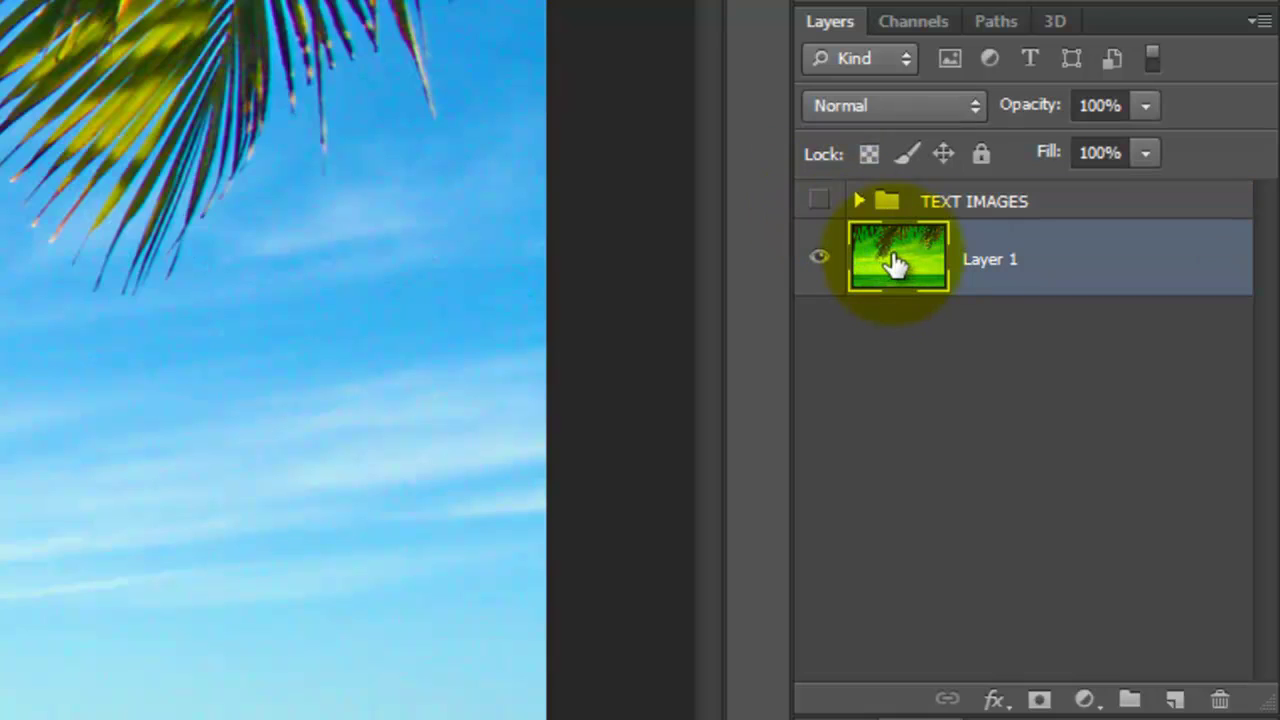
Add a white-filled new layer with an 80 px Stroke effect positioned Center
left_click(1175, 699)
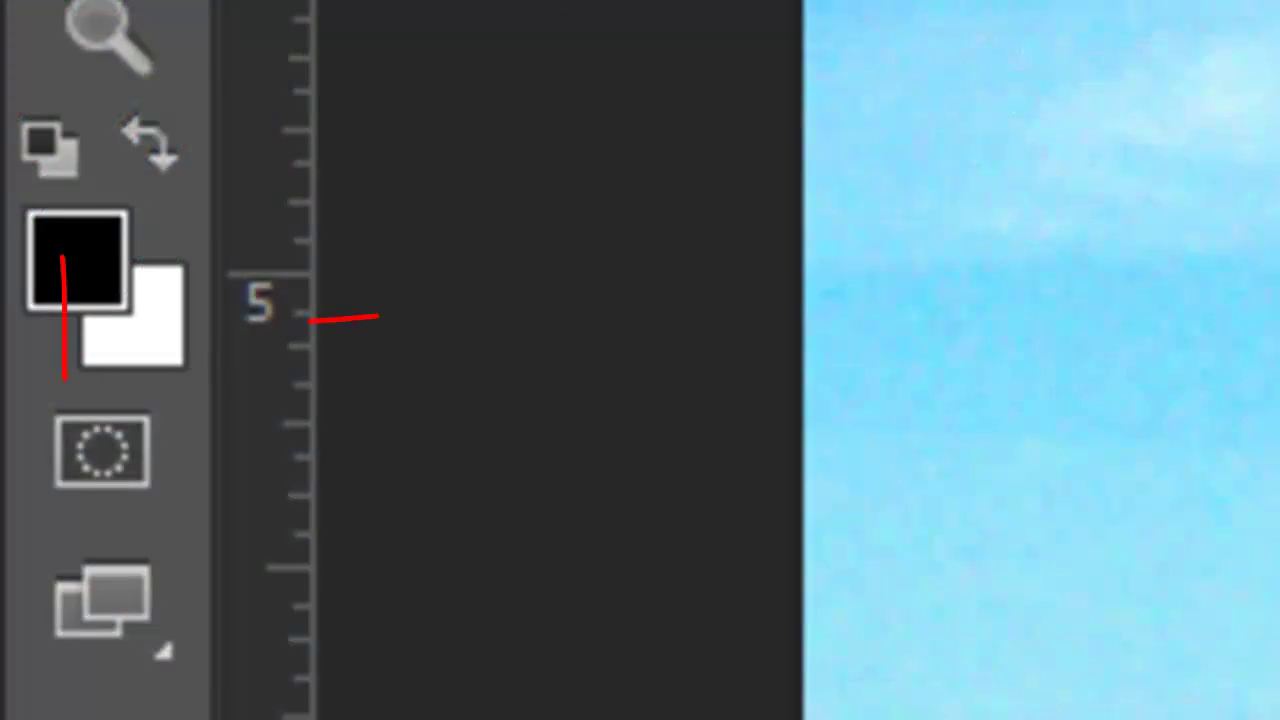
key("ctrl+Delete")
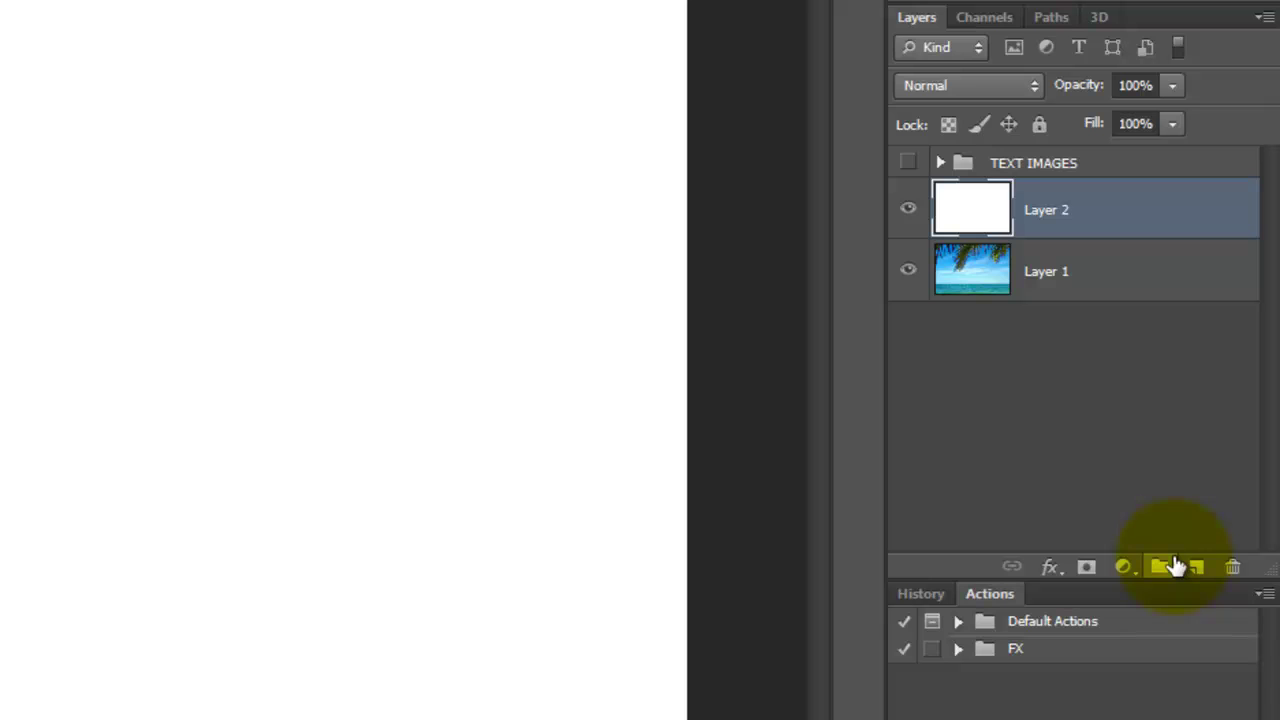
left_click(1050, 570)
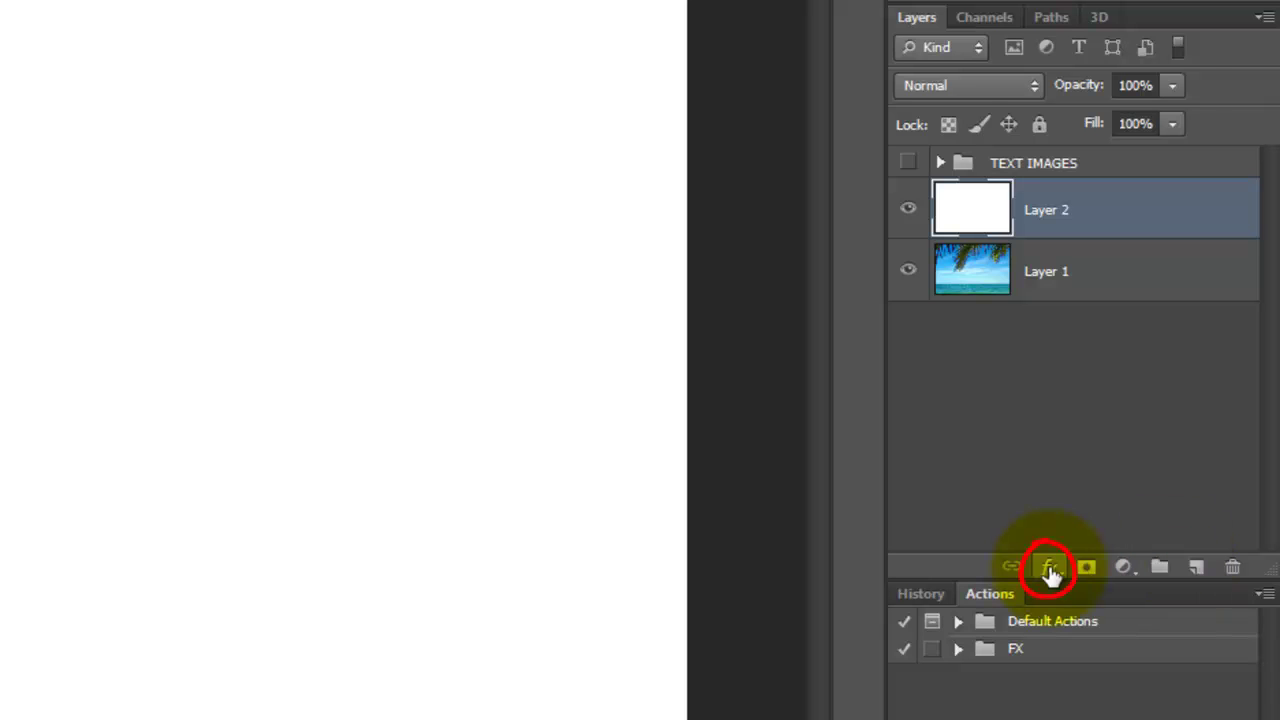
left_click(1076, 669)
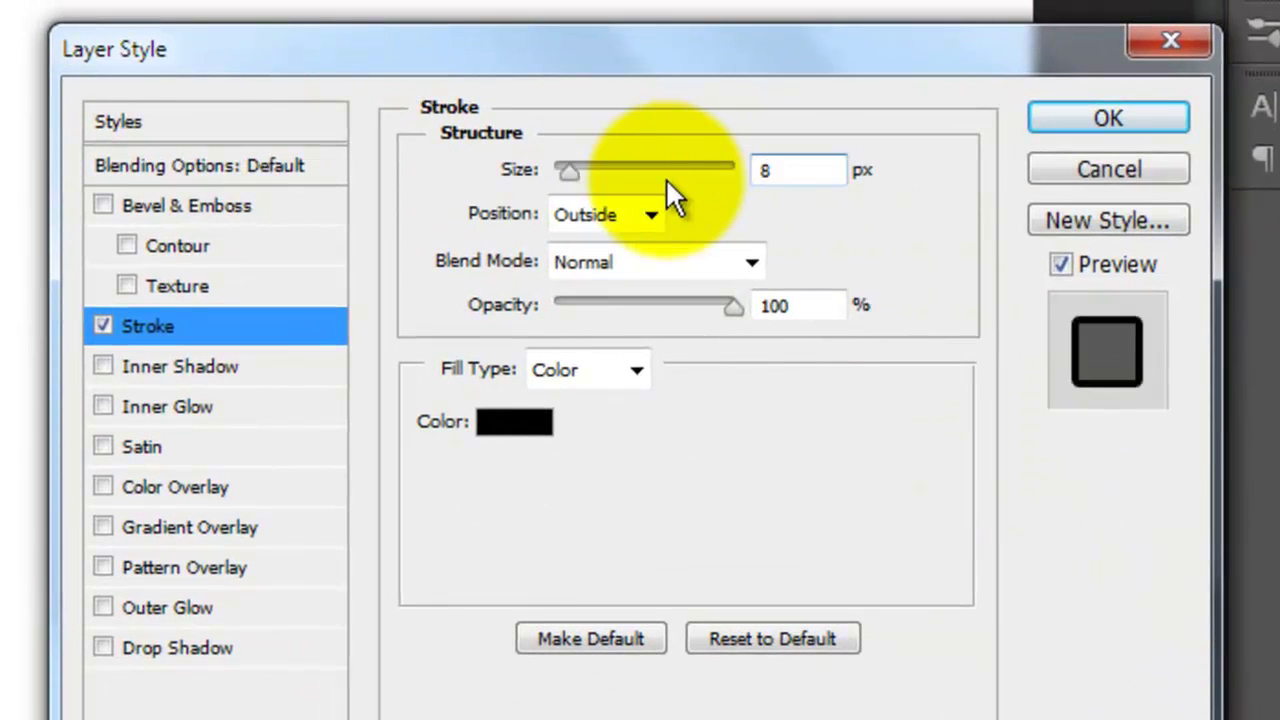
type("0")
left_click(650, 214)
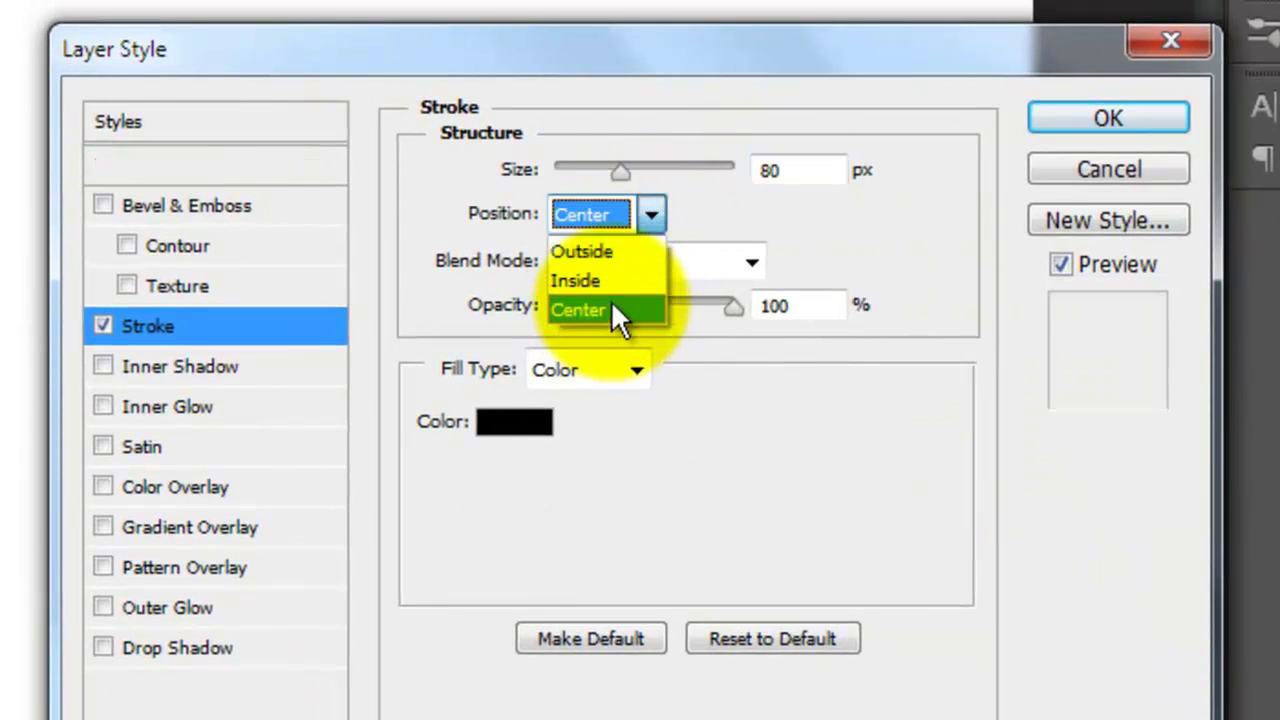
left_click(613, 308)
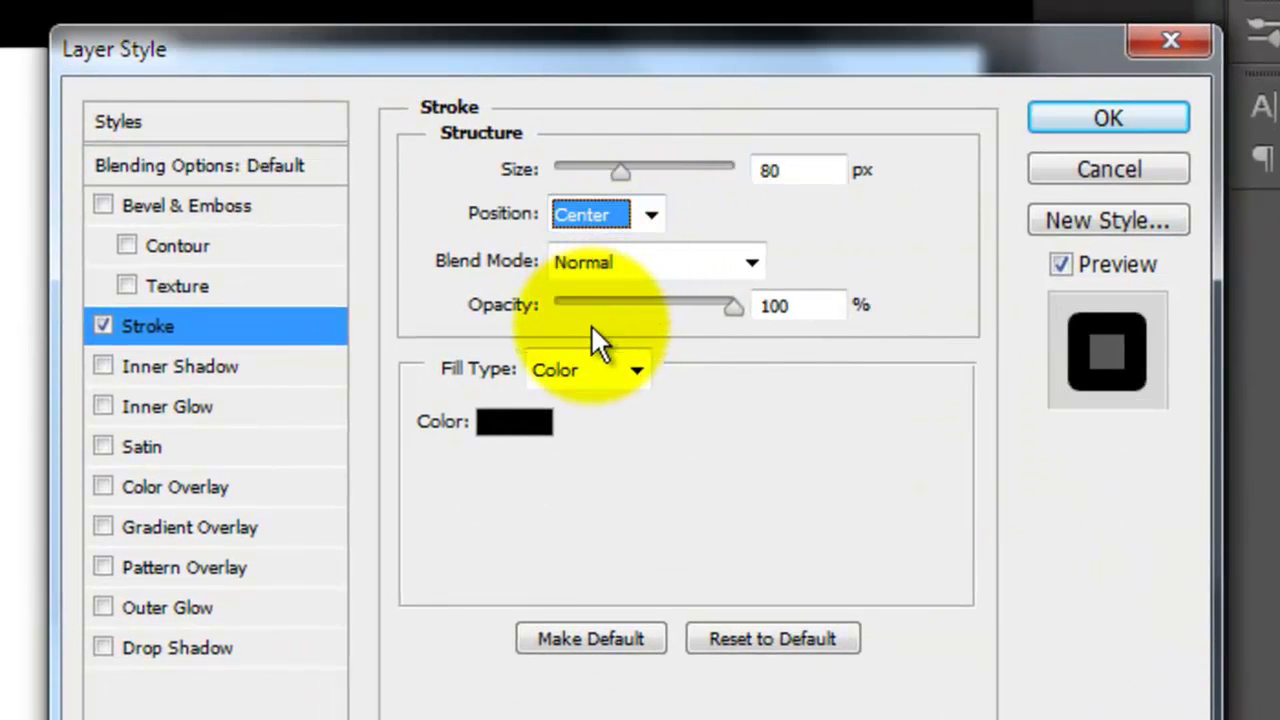
Set the stroke colour to #1effb2 and reduce the layer's Fill to 0%
left_click(520, 425)
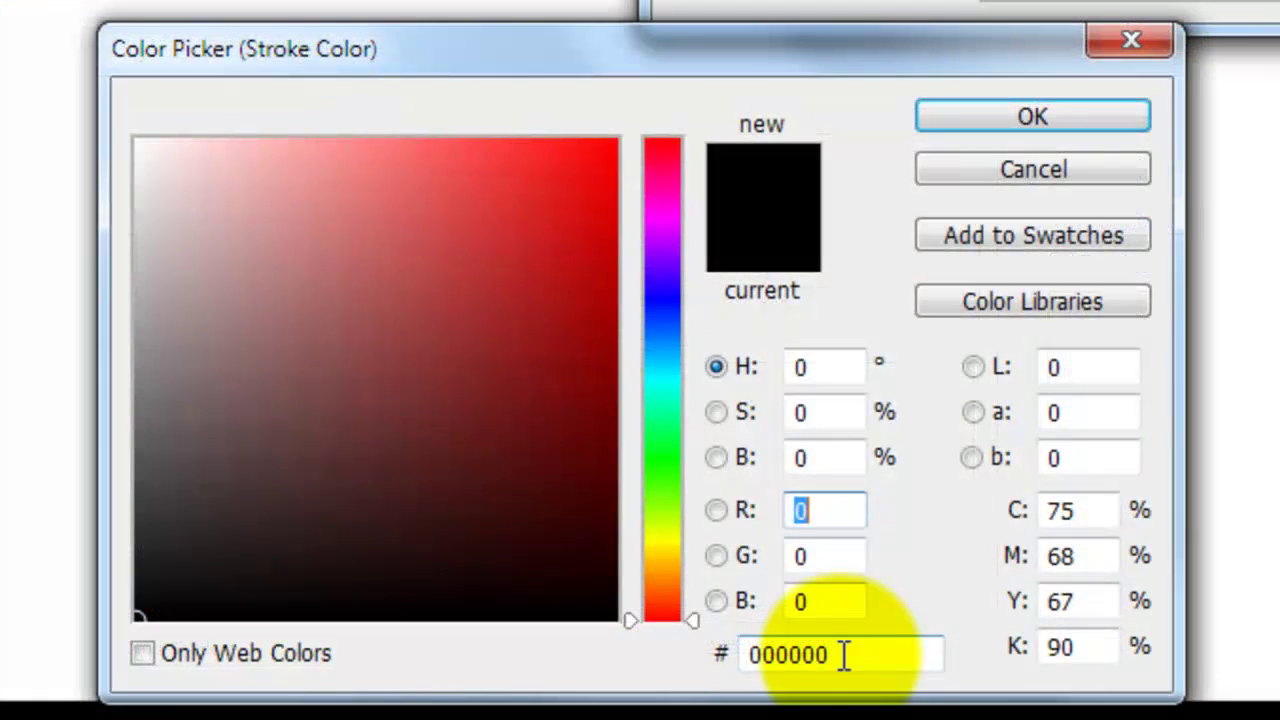
left_click(843, 655)
type("1effb2")
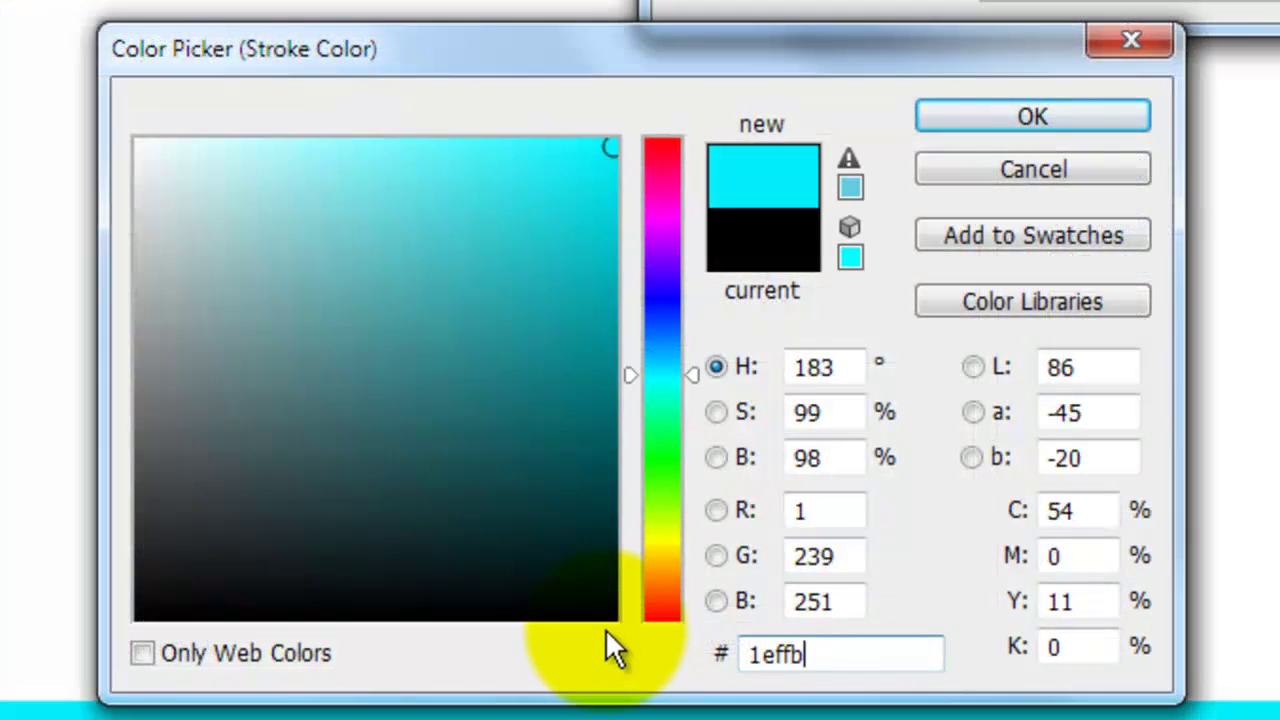
left_click(1040, 118)
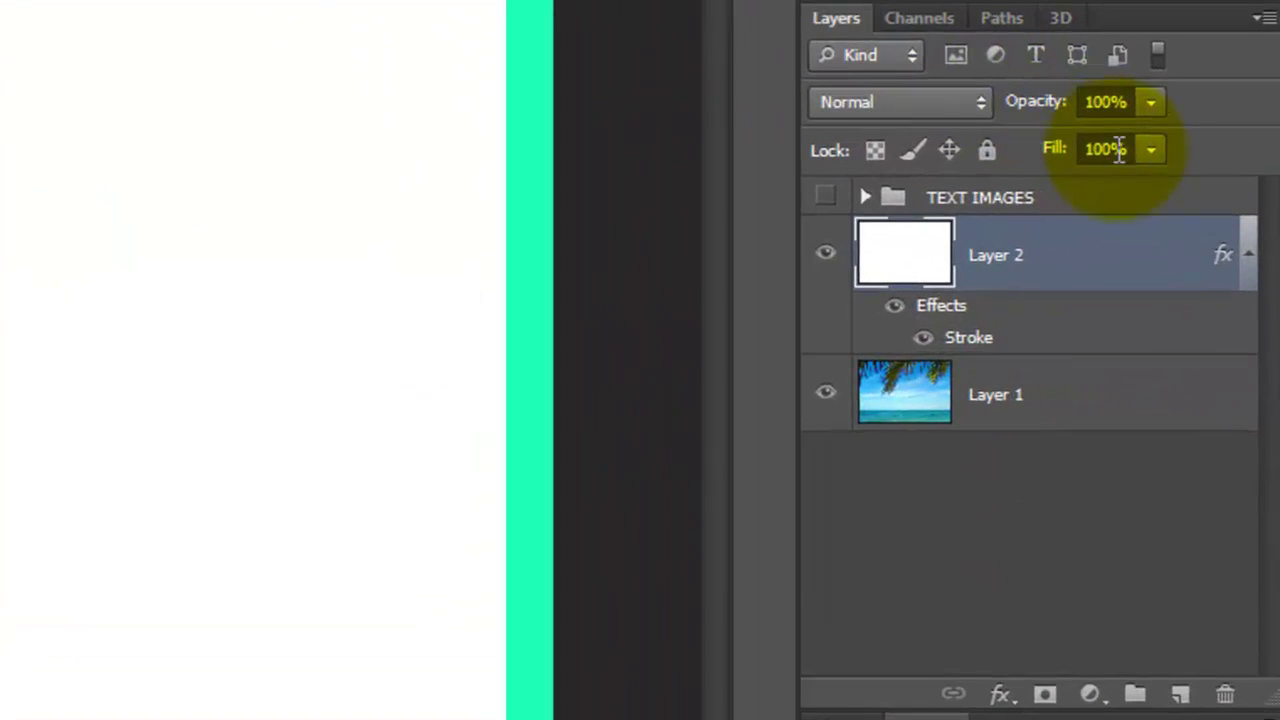
left_click(1150, 150)
left_click_drag(1150, 187, 909, 190)
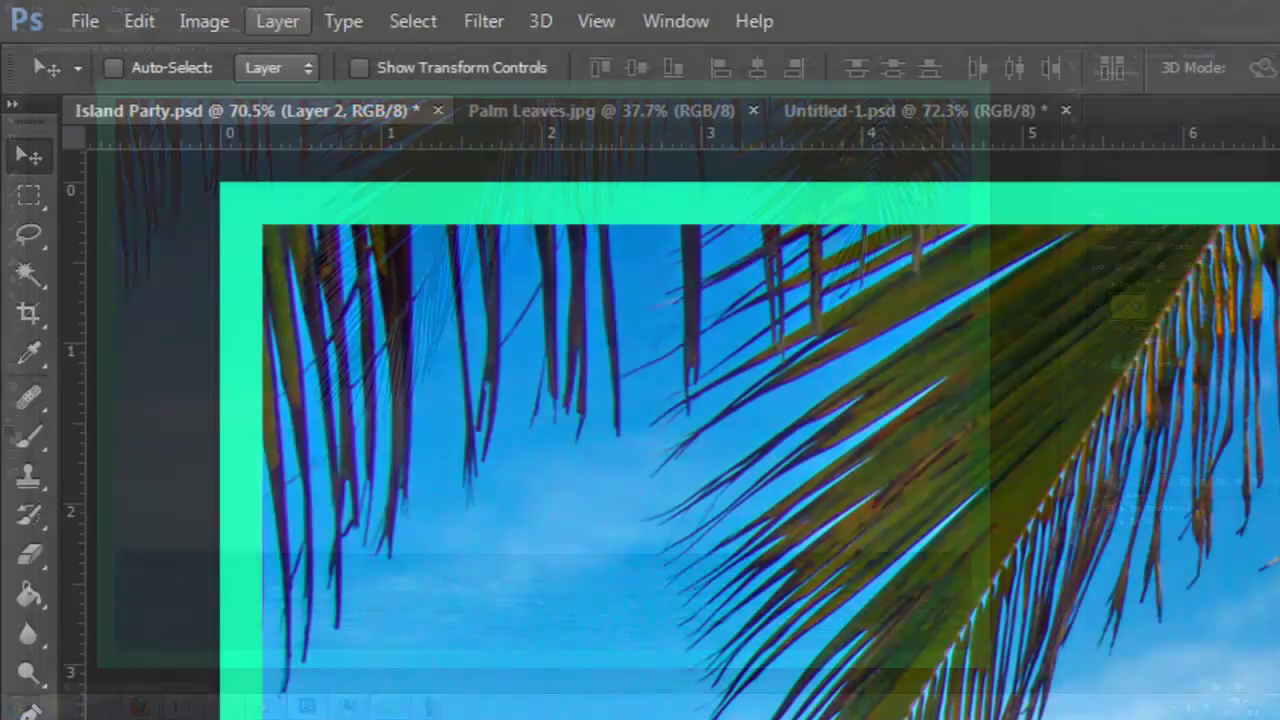
Convert Layer 2 to a smart object and apply a Wave filter with amplitude 6–7
left_click(121, 9)
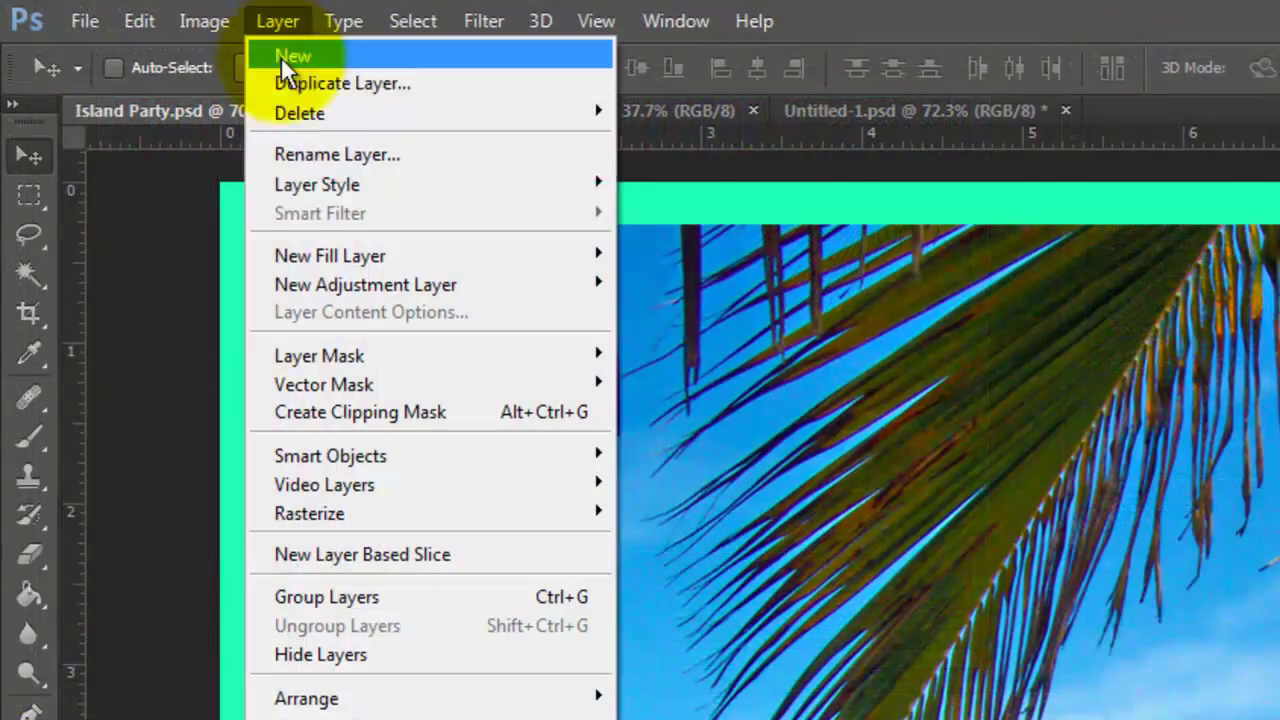
mouse_move(343, 455)
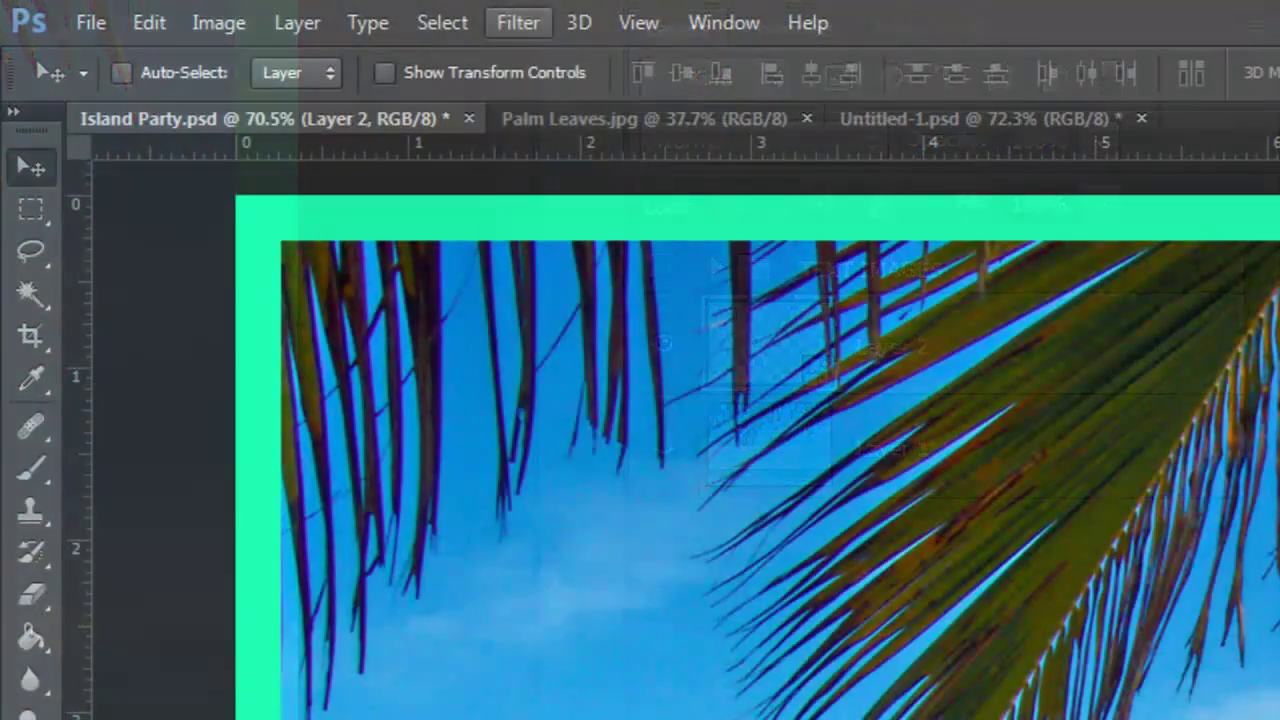
left_click(518, 22)
mouse_move(574, 382)
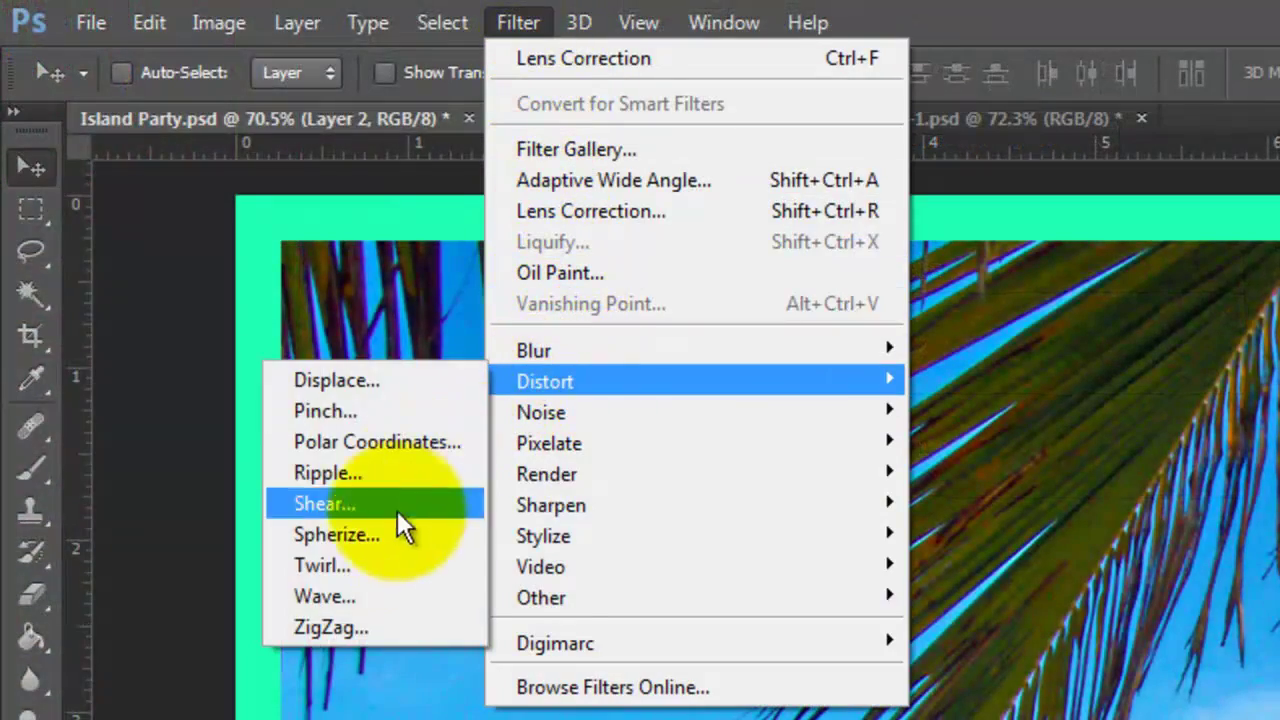
left_click(343, 596)
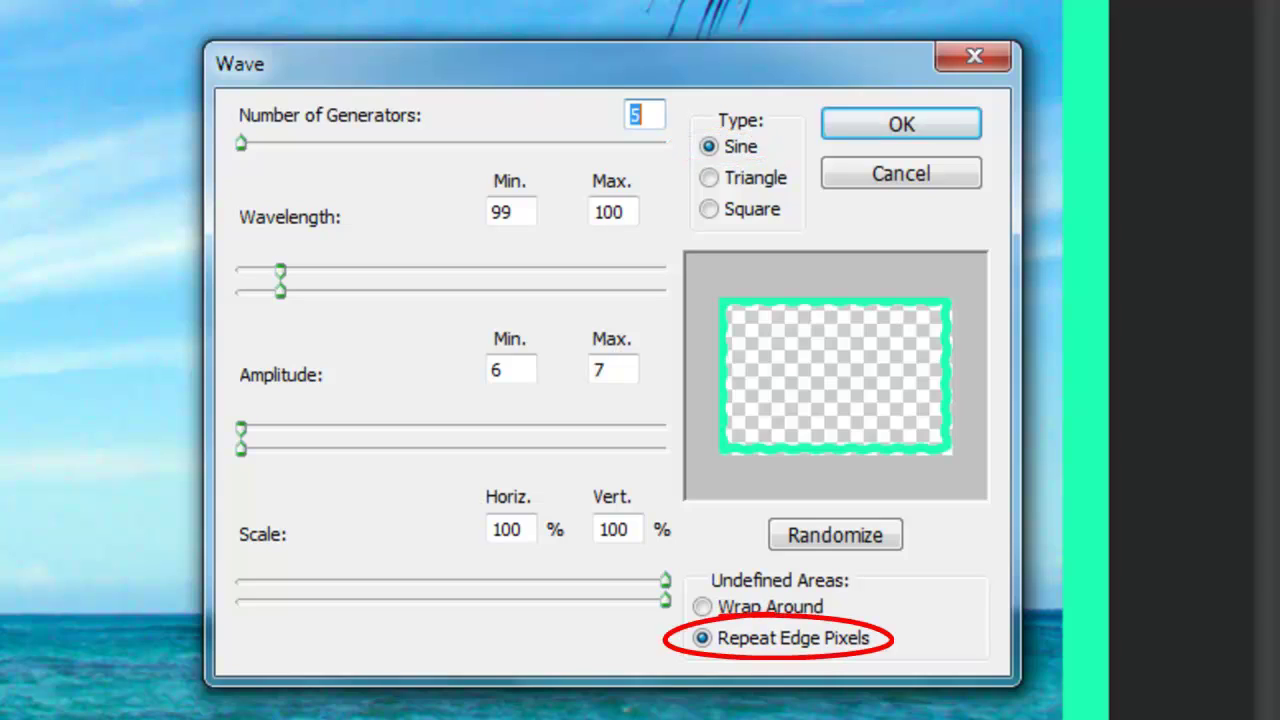
left_click(860, 125)
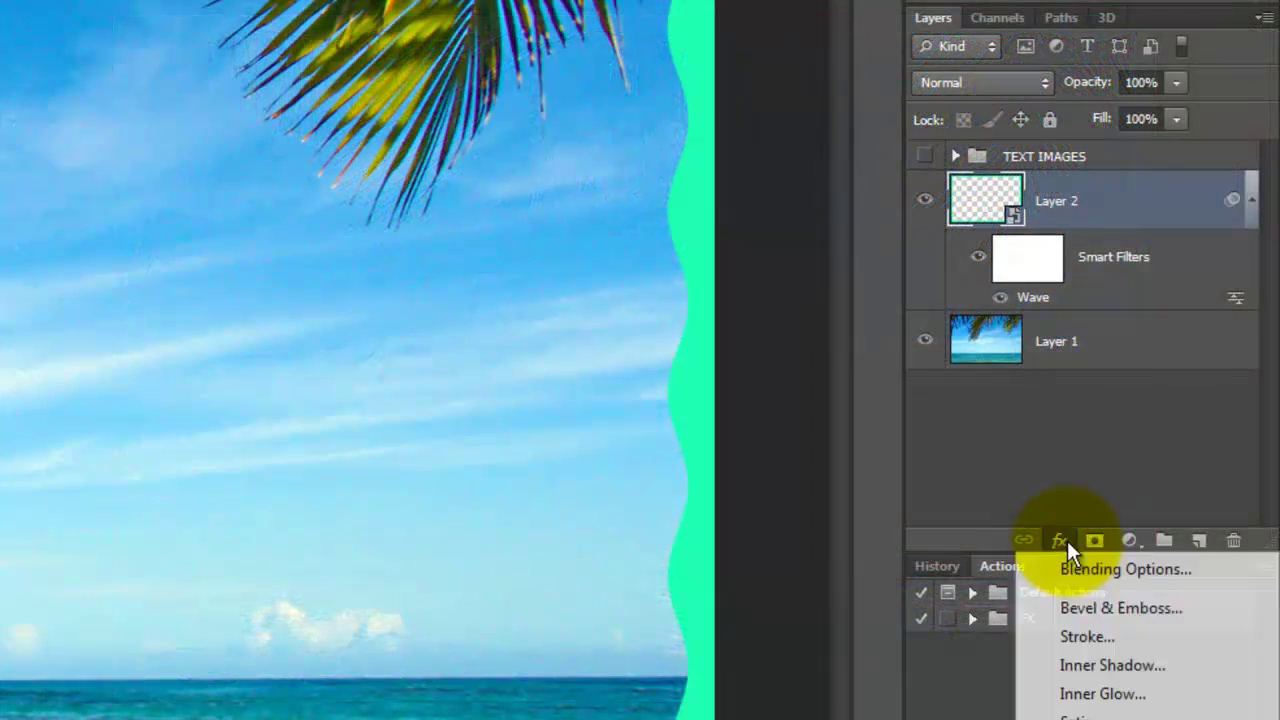
Add a pink #dc4e93 stroke to the wavy border layer and start renaming the layer
left_click(1083, 638)
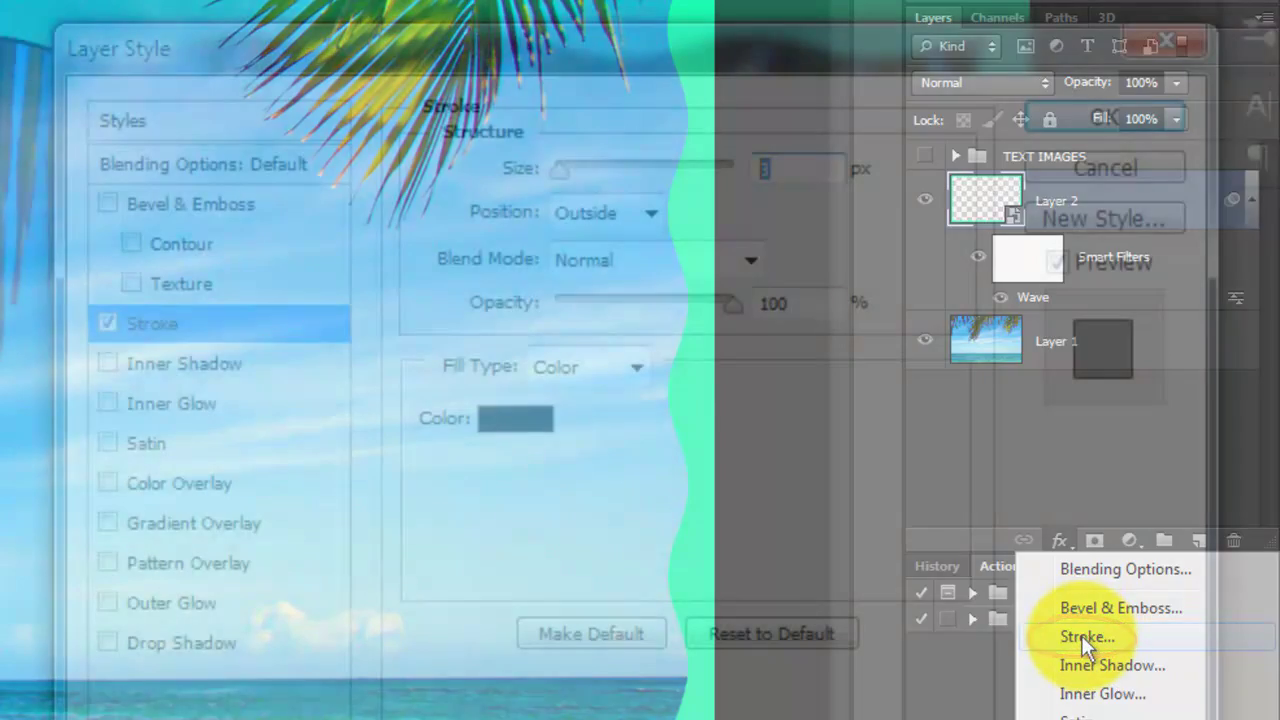
type("6")
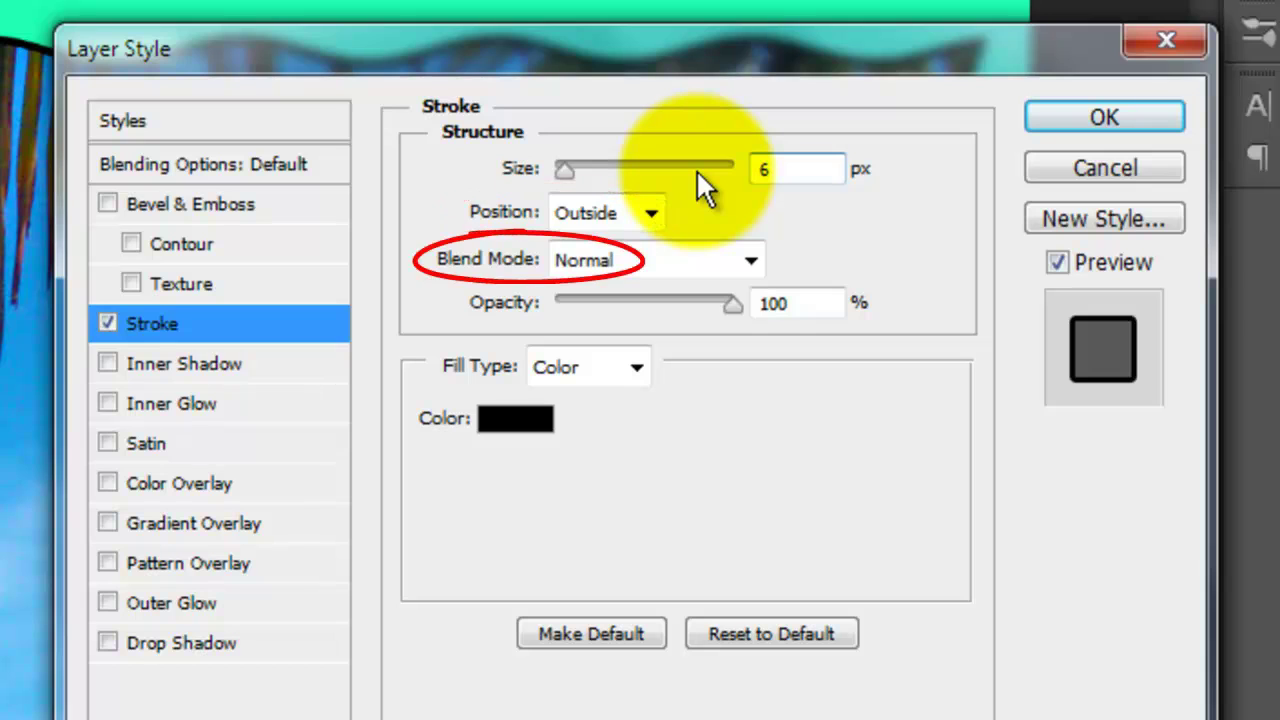
left_click(520, 428)
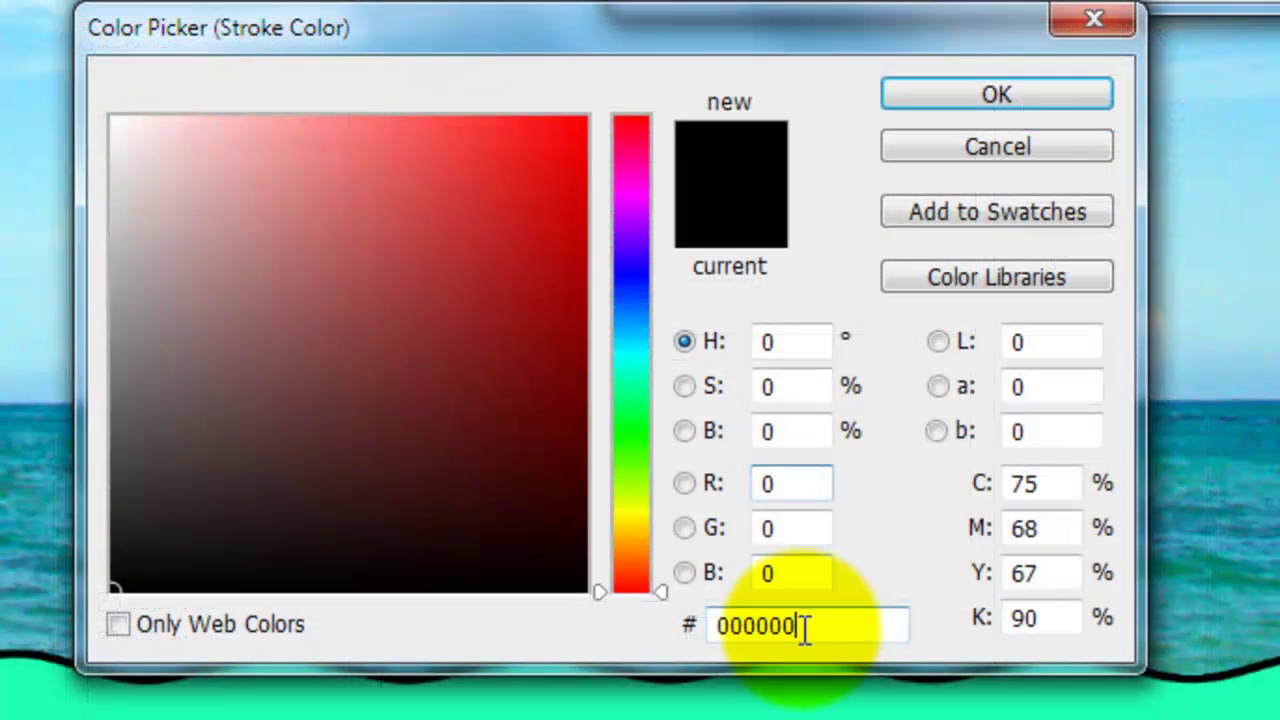
double_click(745, 626)
type("dc4")
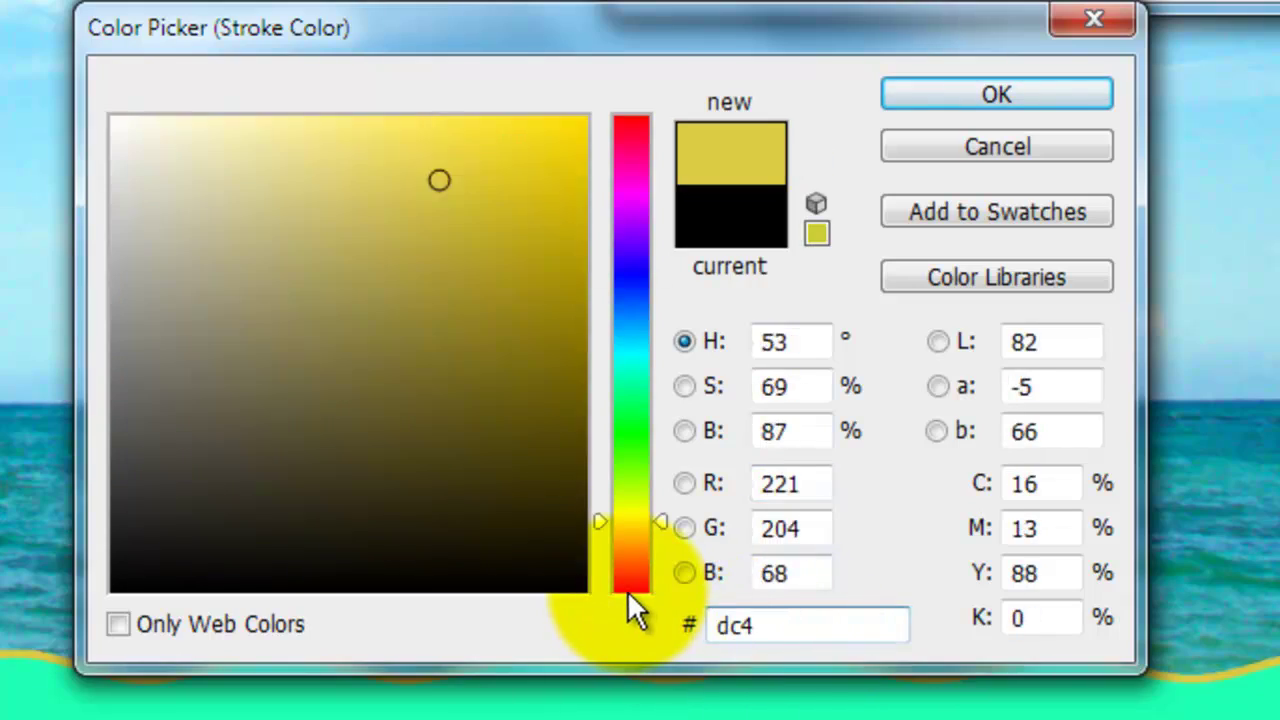
type("e93")
left_click(1026, 99)
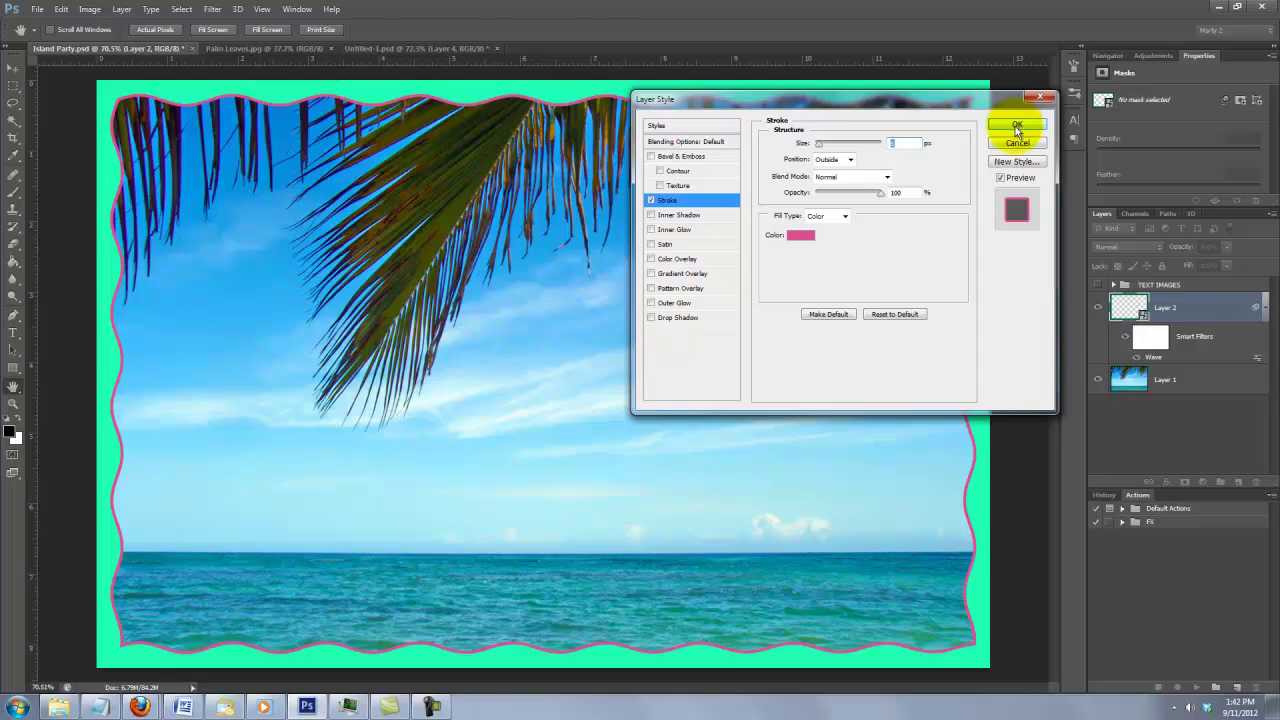
left_click(1020, 126)
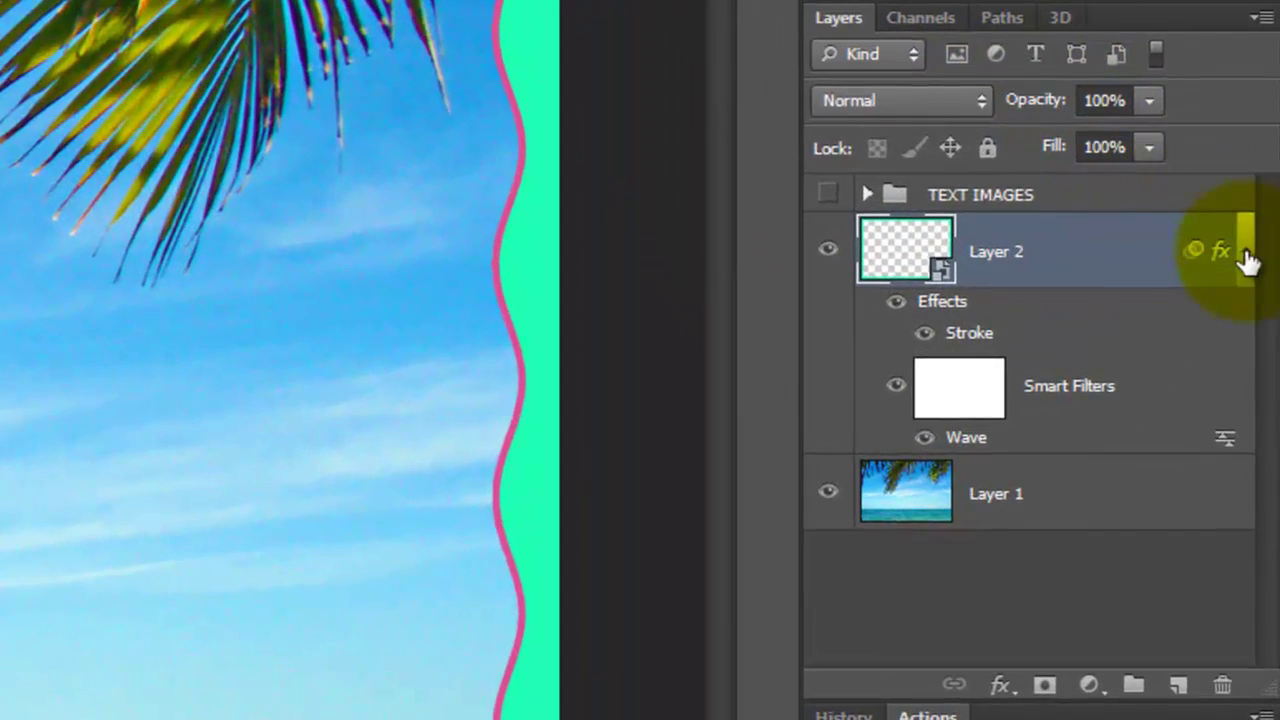
left_click(1248, 255)
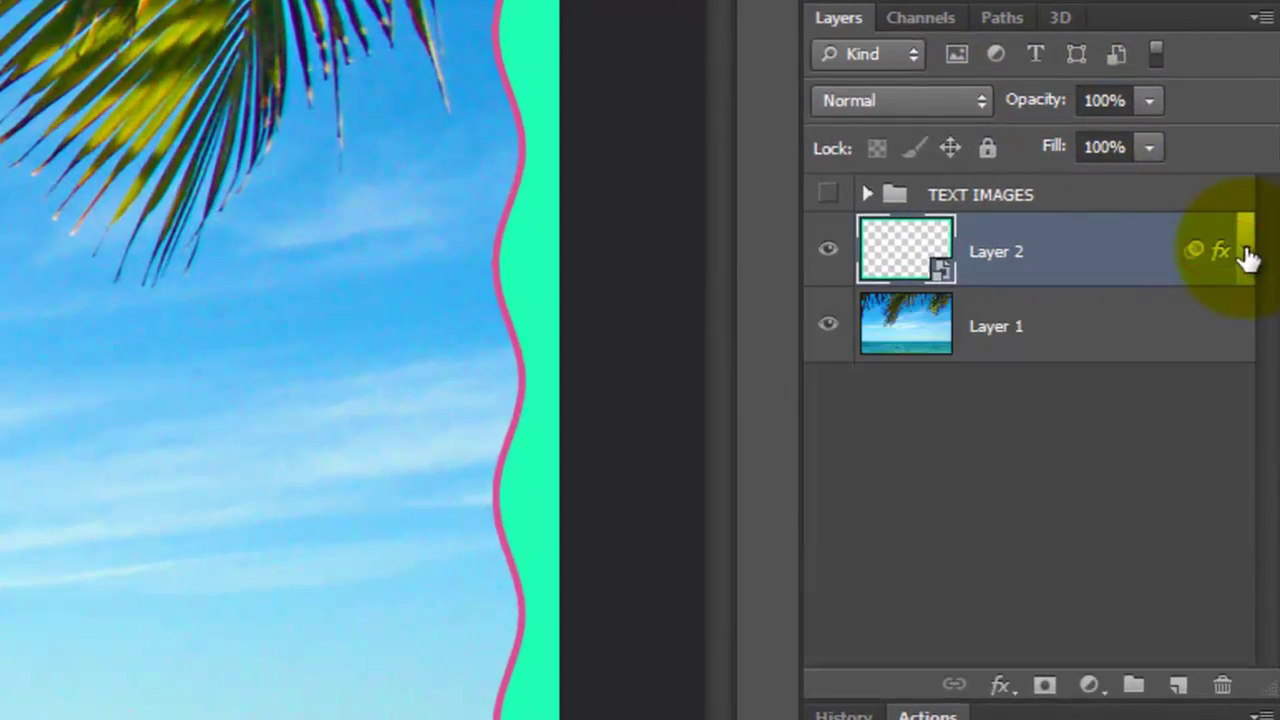
double_click(962, 254)
Name the layer BORDER and set up white, centre-aligned Impact 126 pt type
type("BORDER")
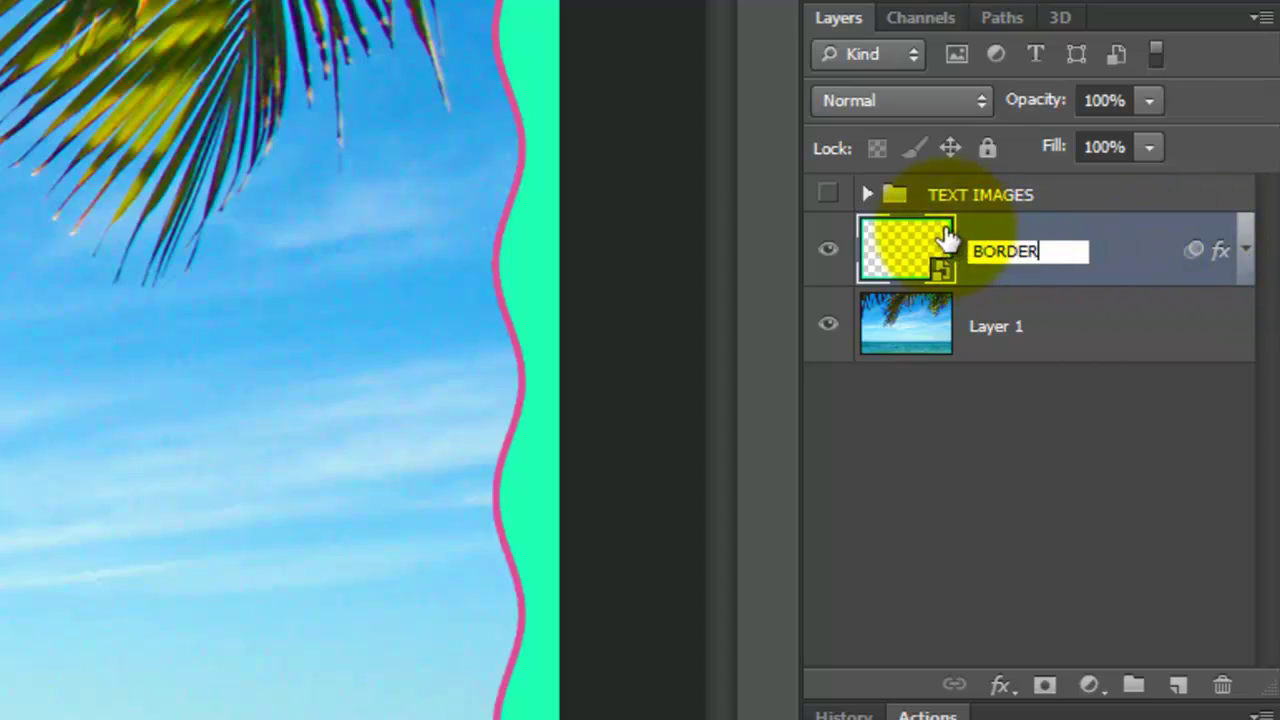
key("Return")
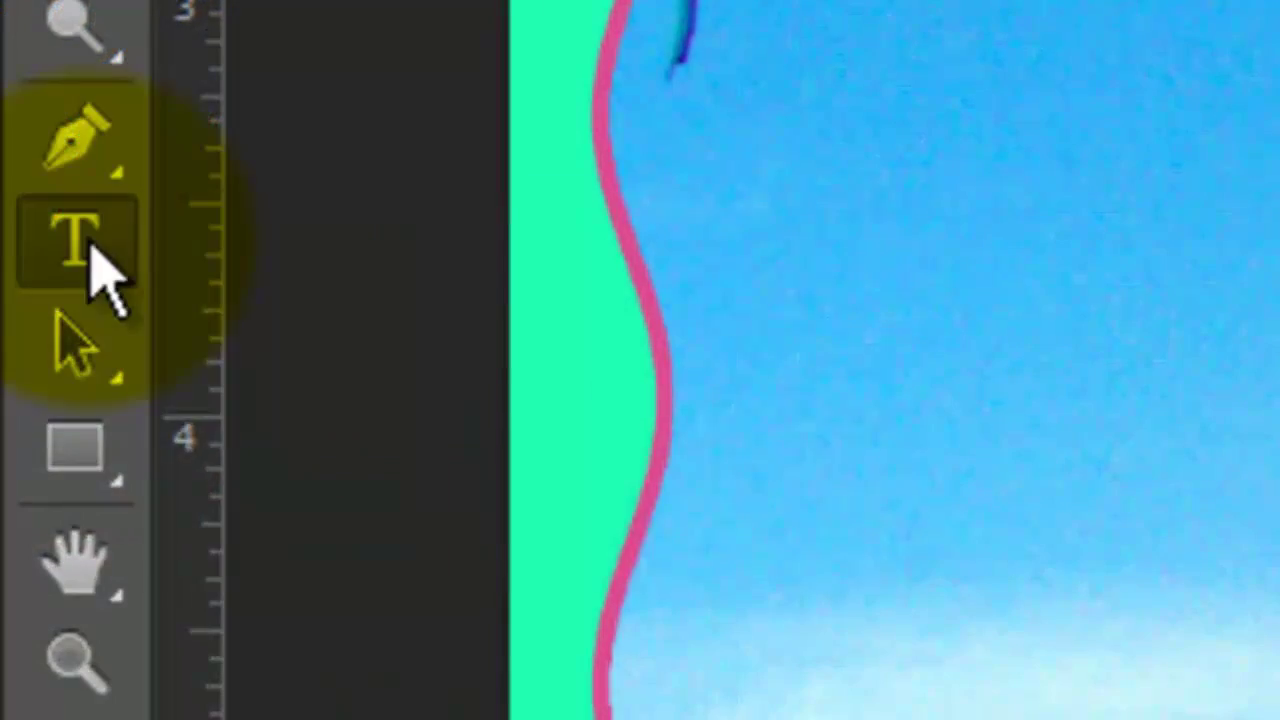
right_click(85, 248)
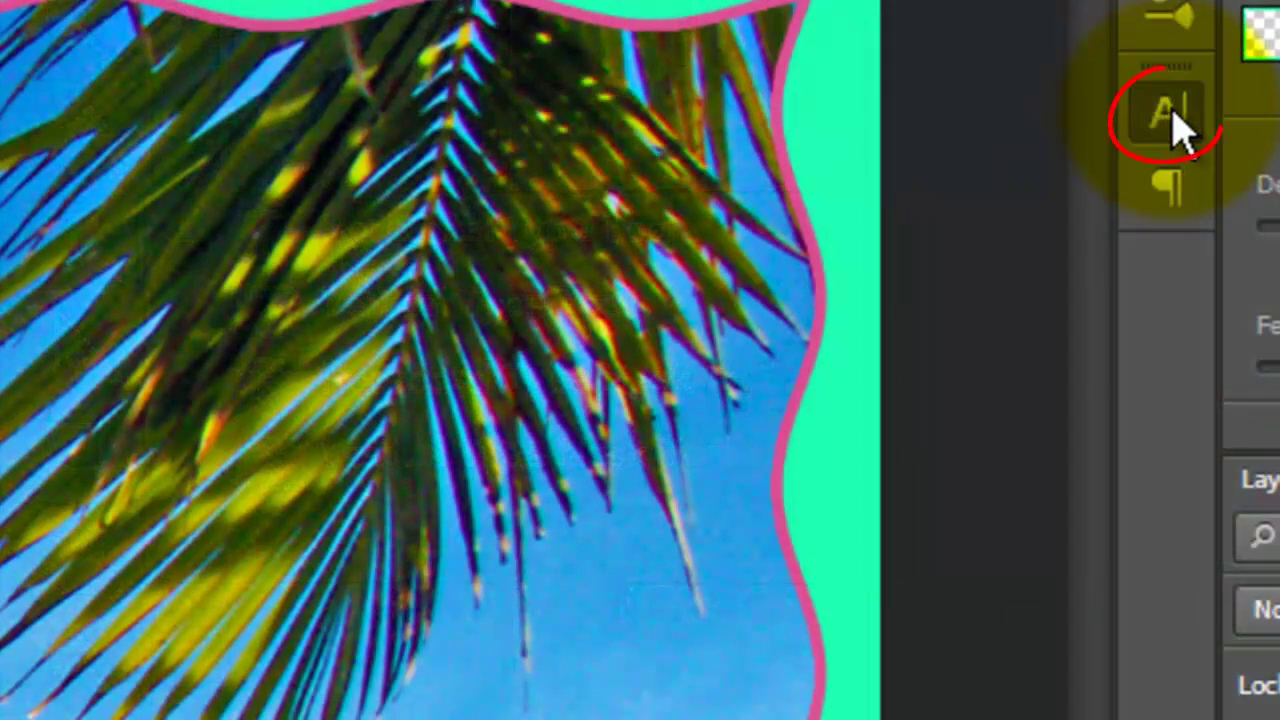
left_click(1171, 113)
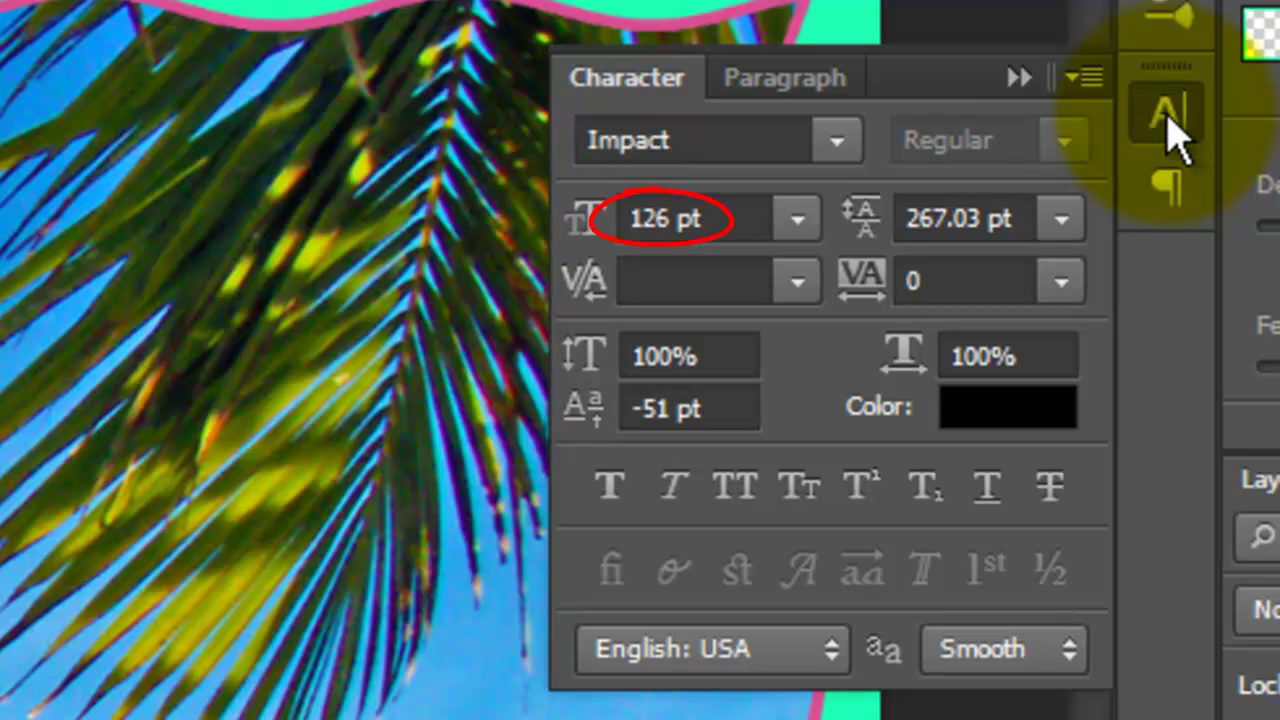
left_click(825, 88)
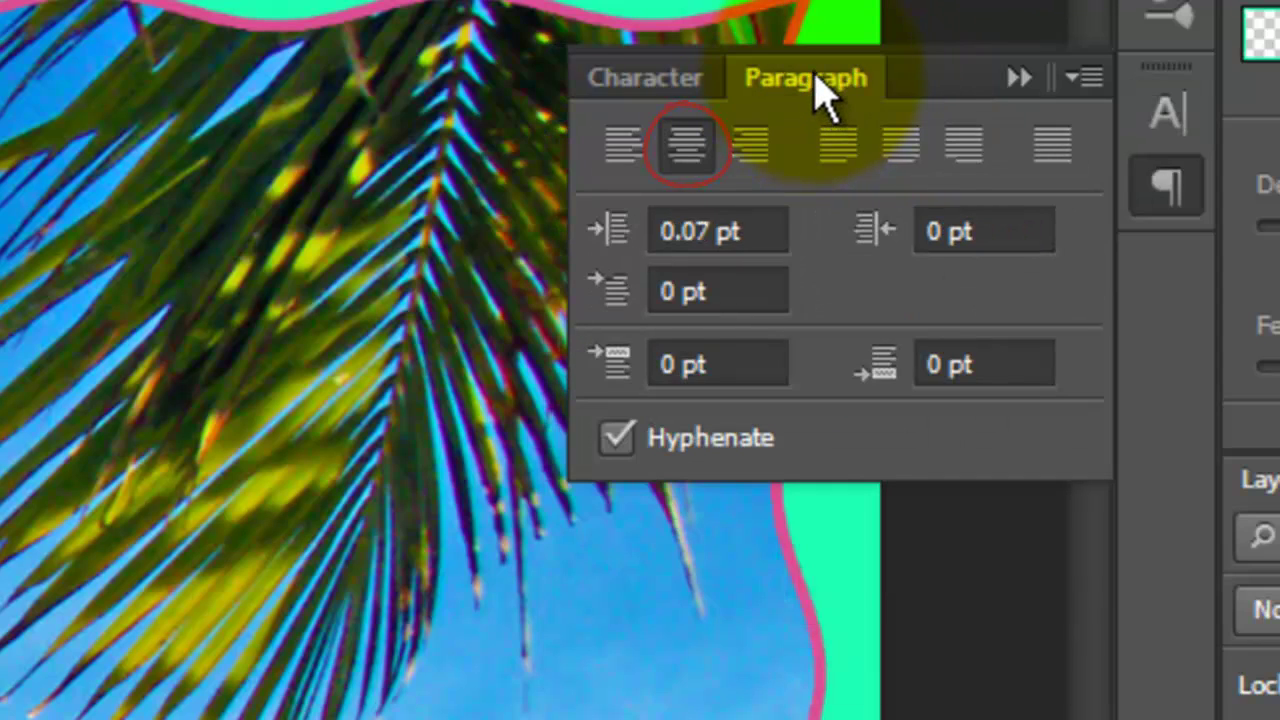
left_click(680, 90)
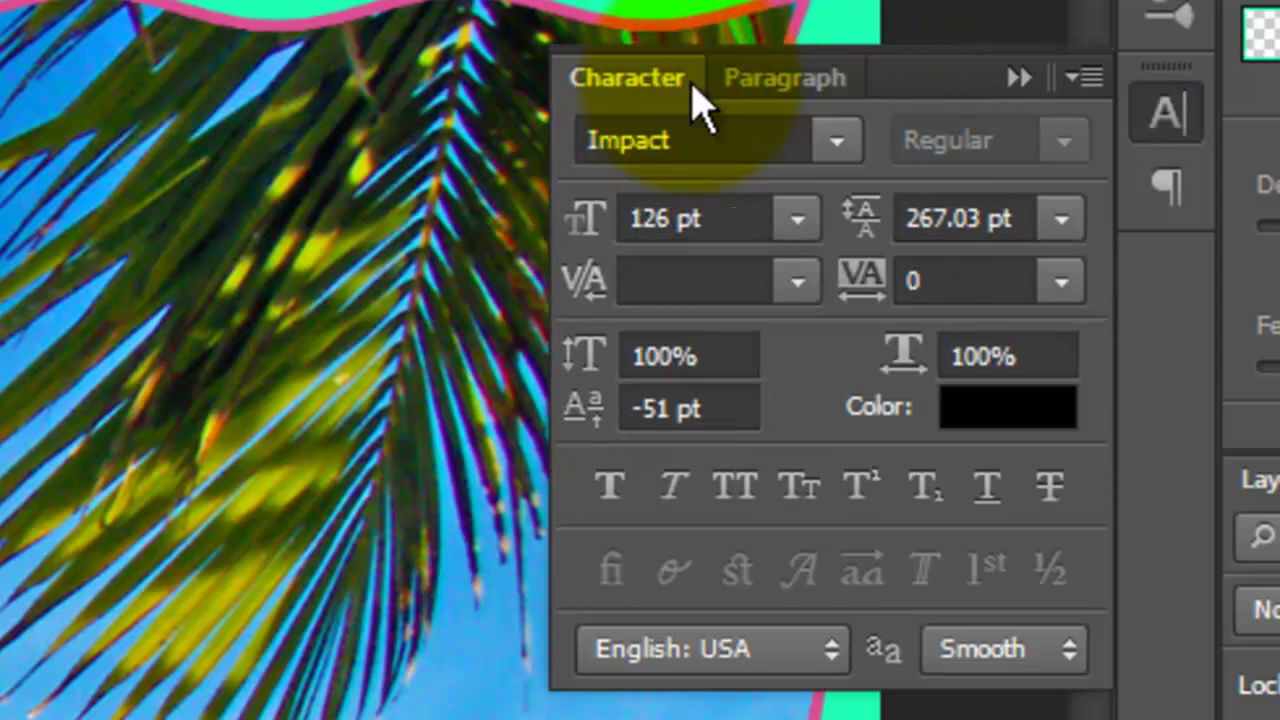
left_click(1003, 425)
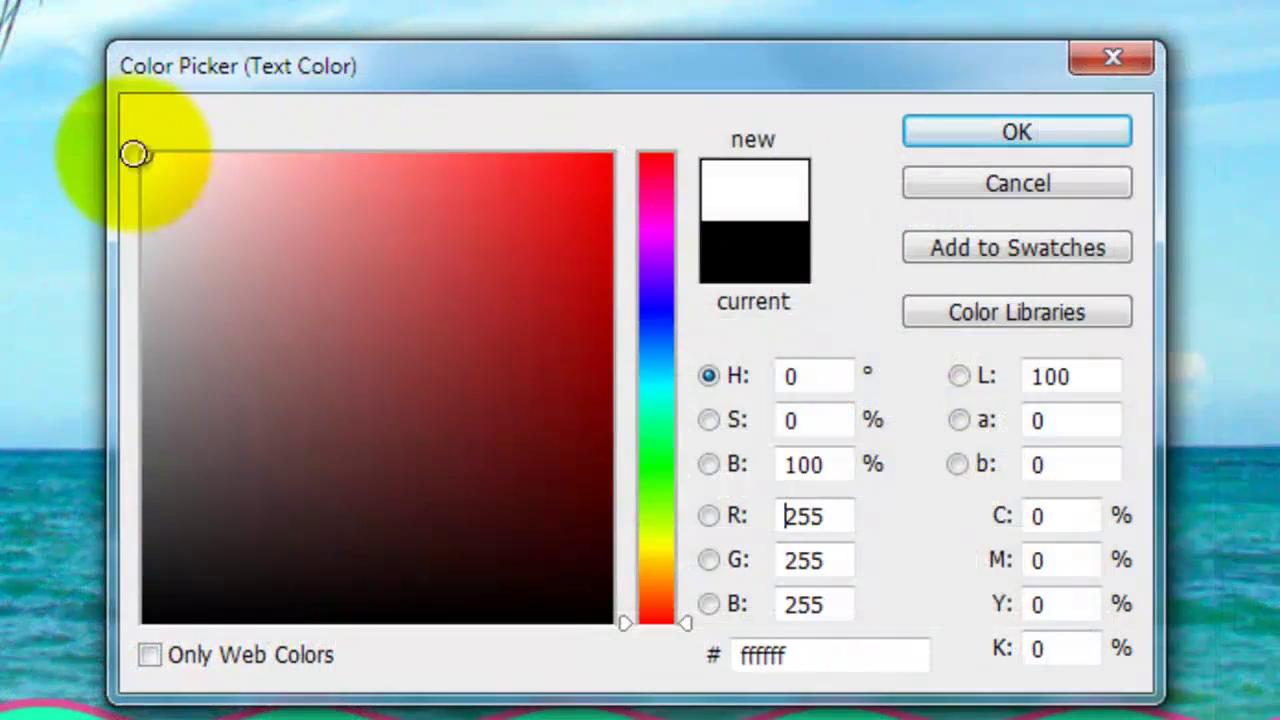
left_click(1006, 136)
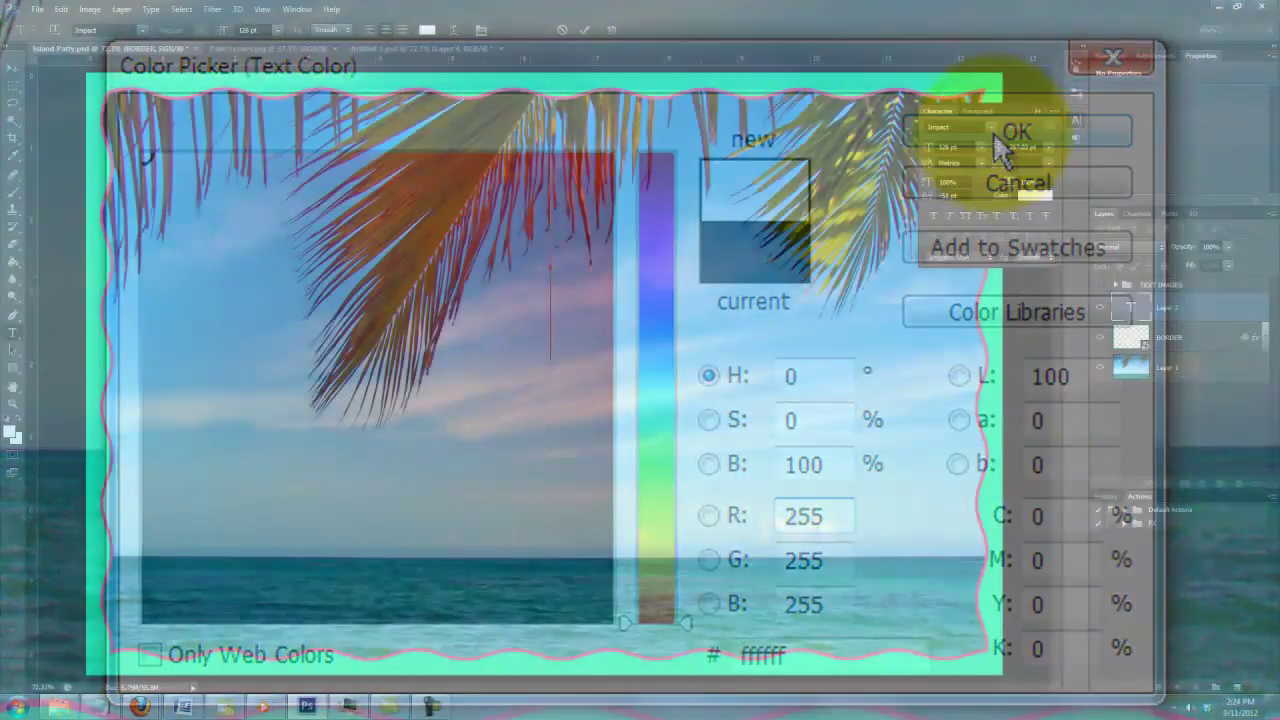
Type 'BOBBY'S ISLAND' over 'PARTY', enlarge PARTY to 319 pt, and tighten its kerning
type("BOBBY'S ISLAND")
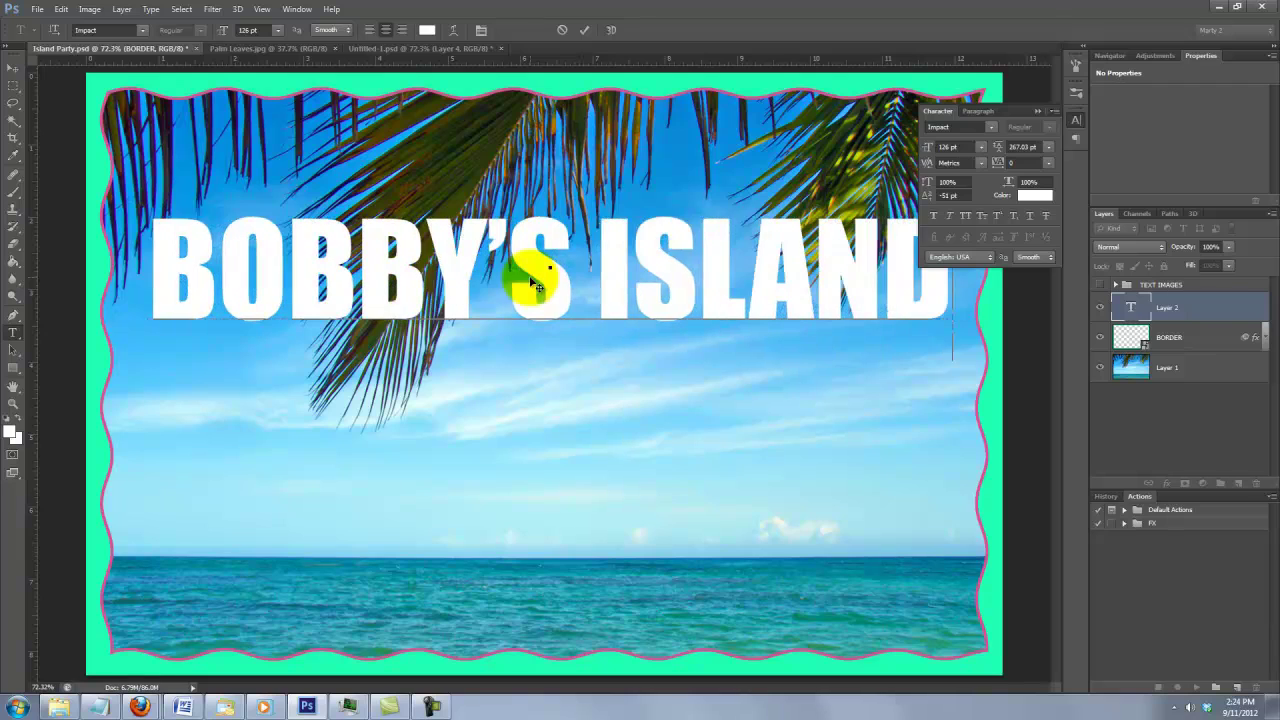
key("Return")
type("PARTY")
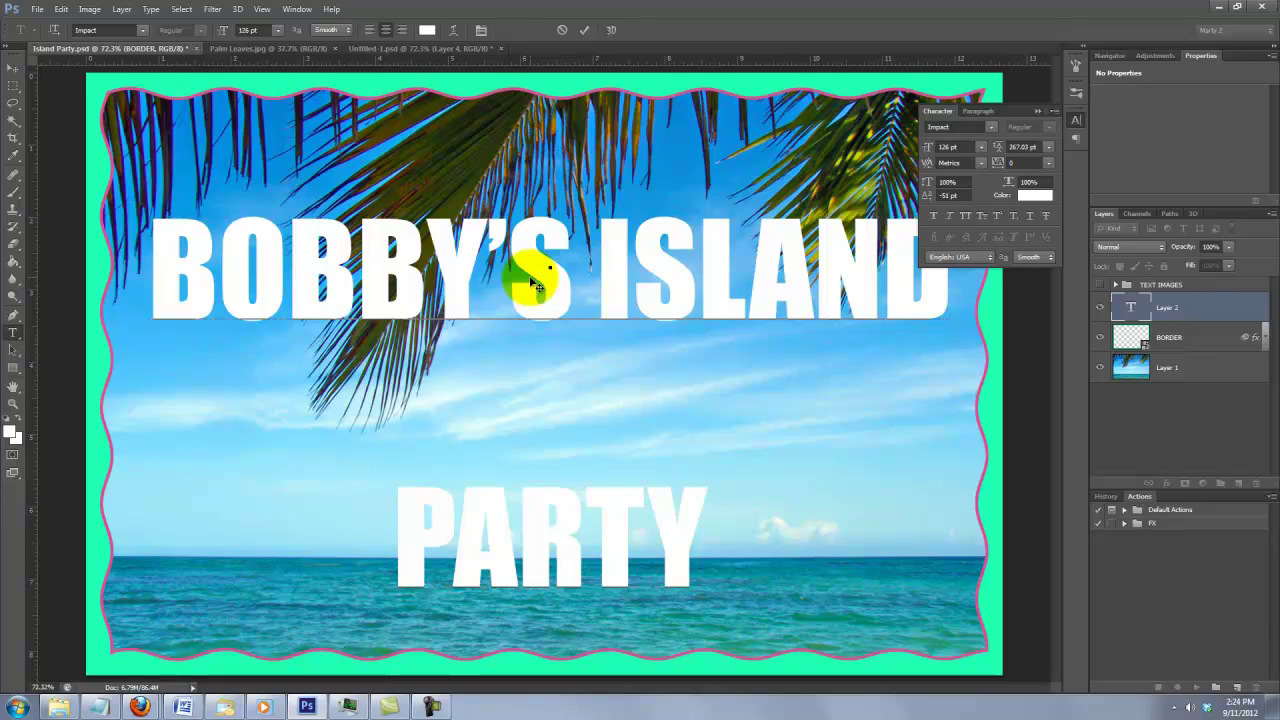
left_click_drag(640, 520, 371, 510)
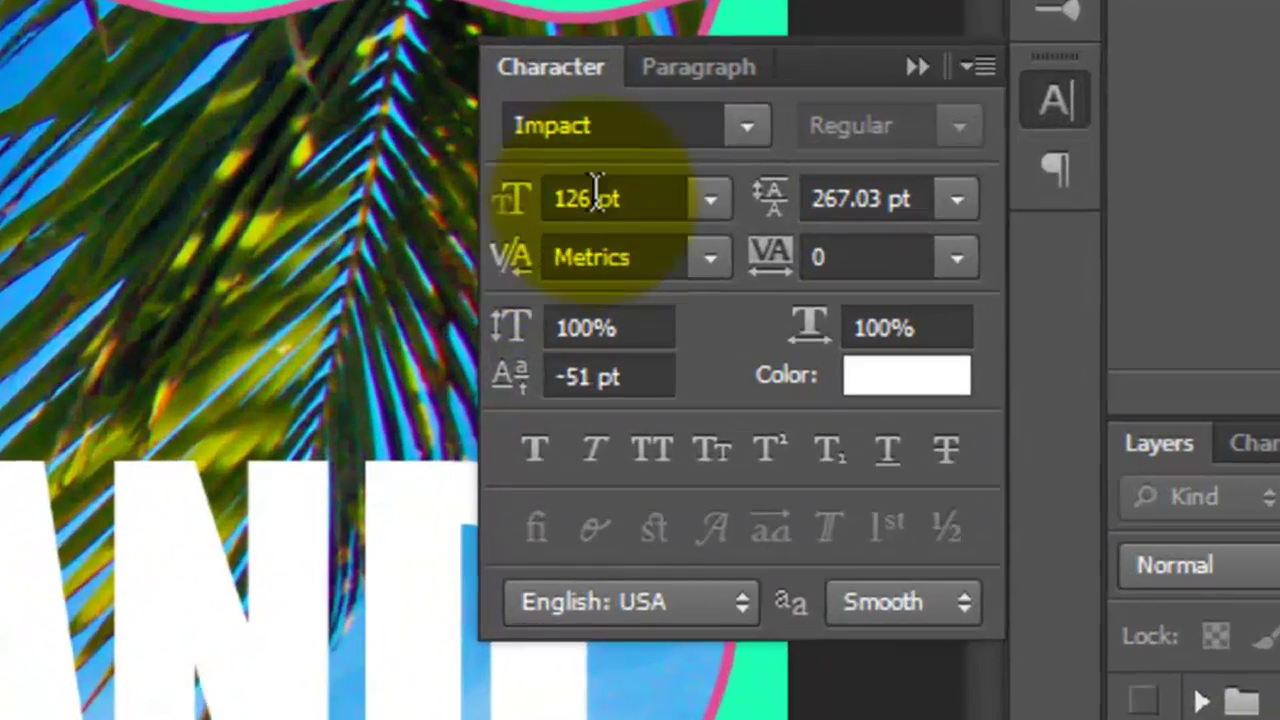
double_click(597, 192)
type("319")
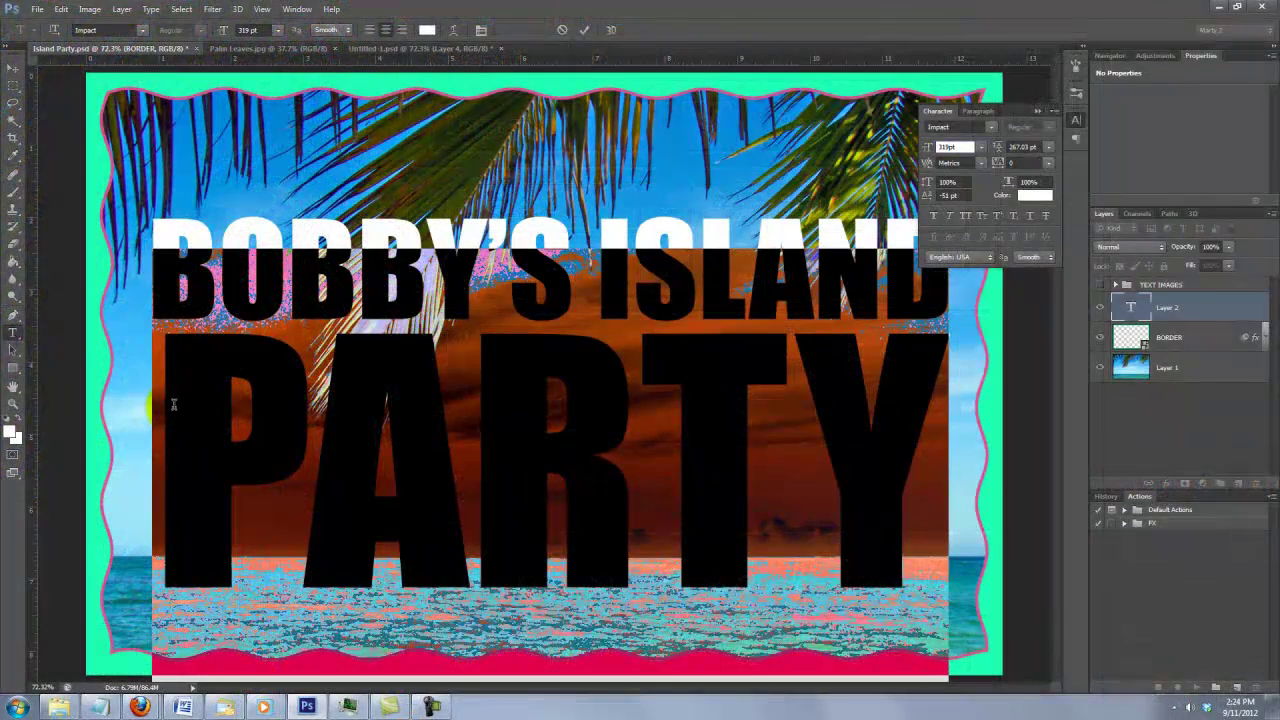
left_click(173, 404)
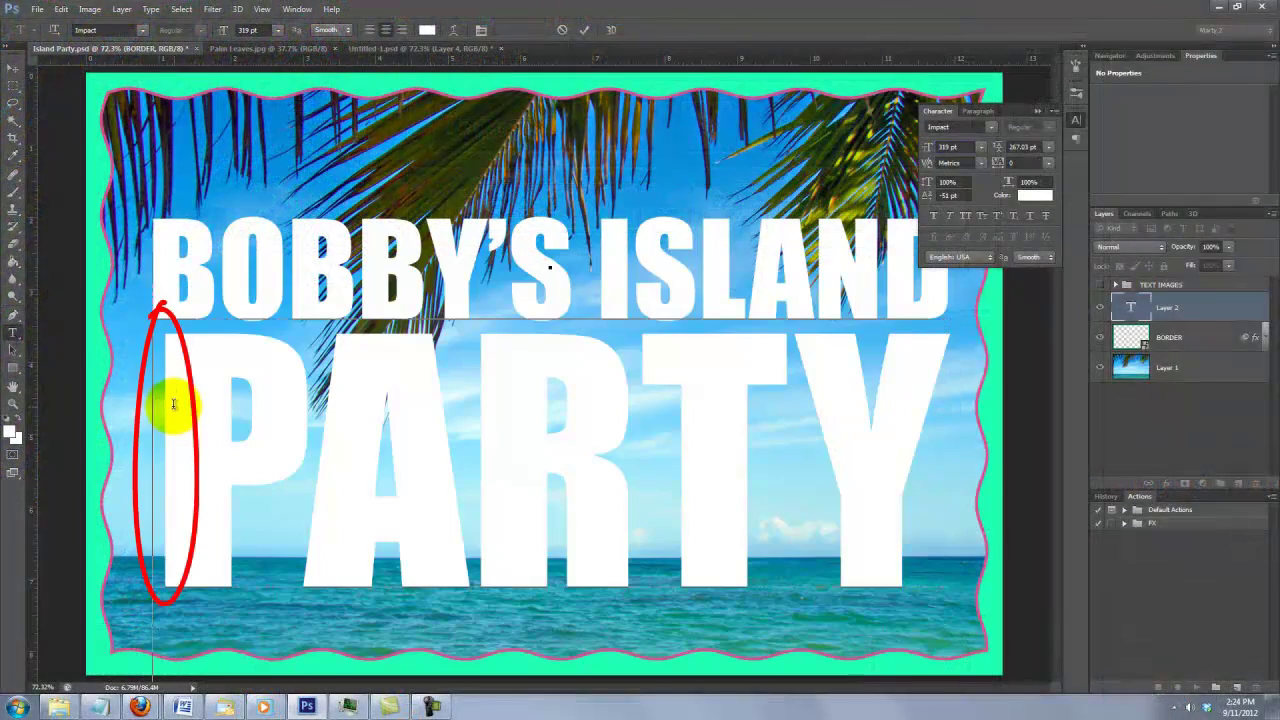
key("alt+Left")
key("alt+Left")
key("alt+Left")
key("alt+Left")
key("alt+Left")
key("alt+Left")
key("alt+Left")
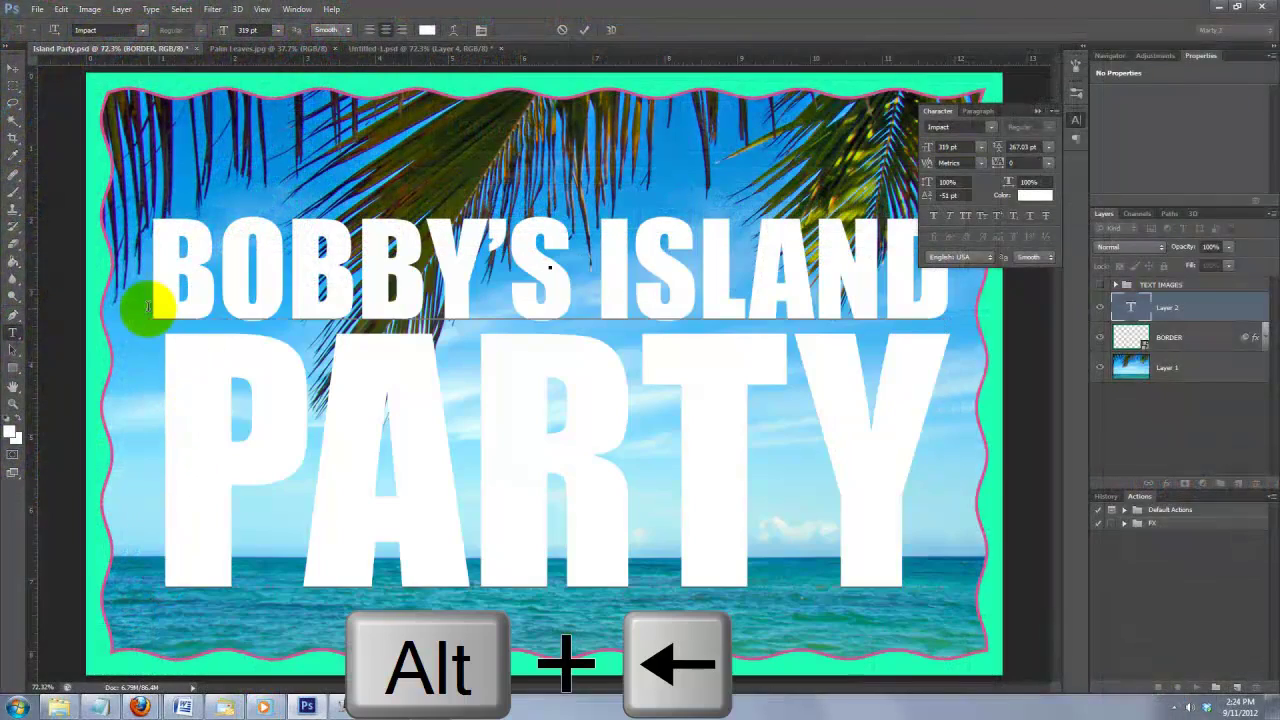
key("alt+Left")
key("alt+Left")
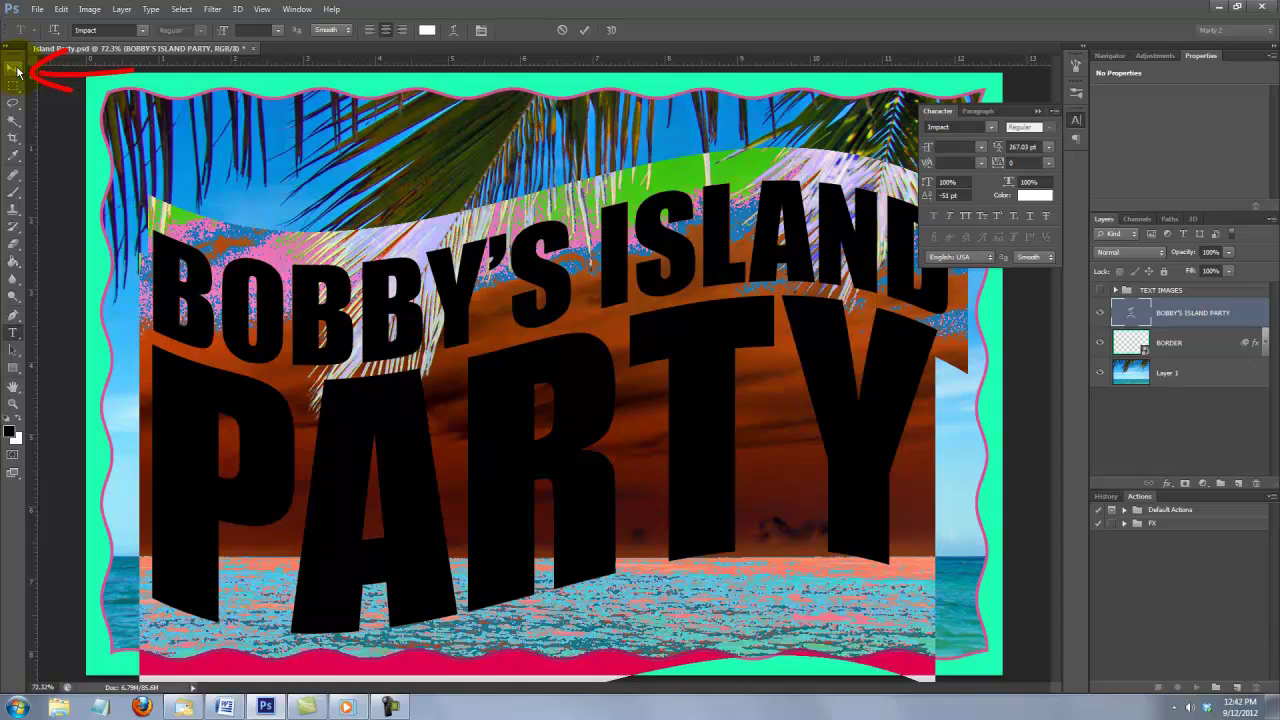
Commit the warped title and drag it into the sky just above the horizon
left_click(17, 70)
left_click_drag(457, 323, 480, 358)
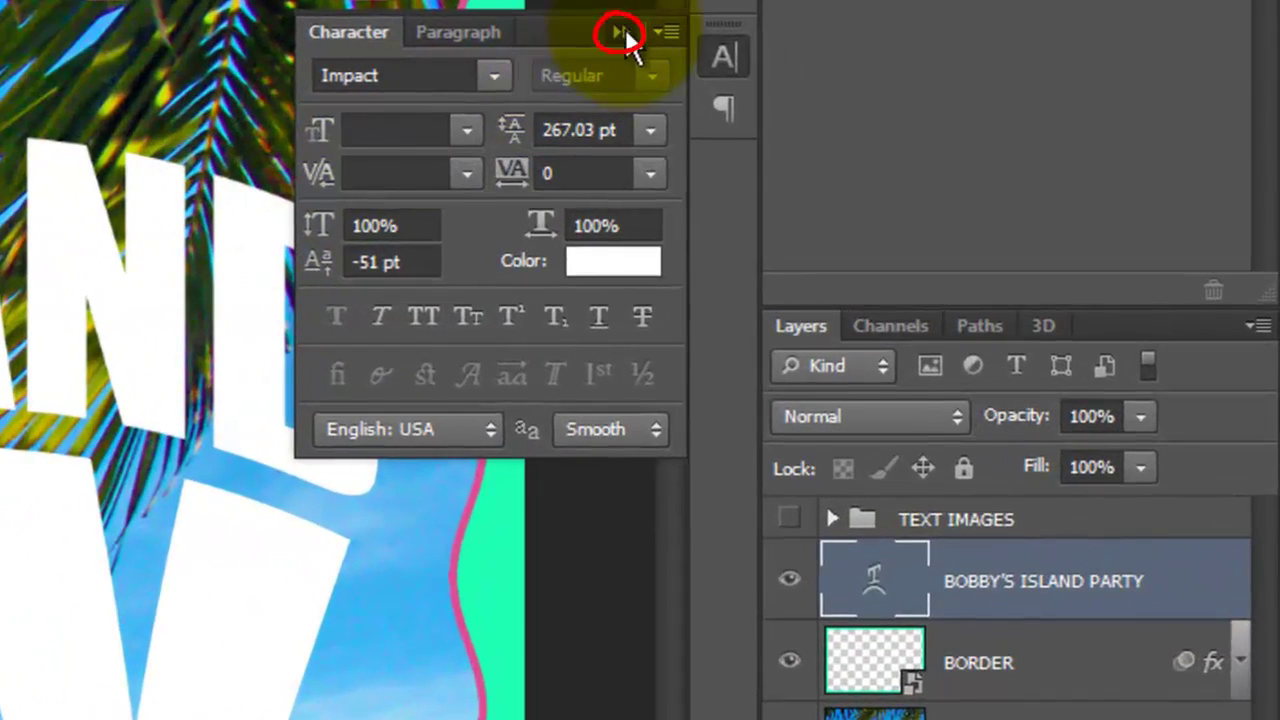
Add a new layer above the title and fill it with bright saturated blue
left_click(622, 35)
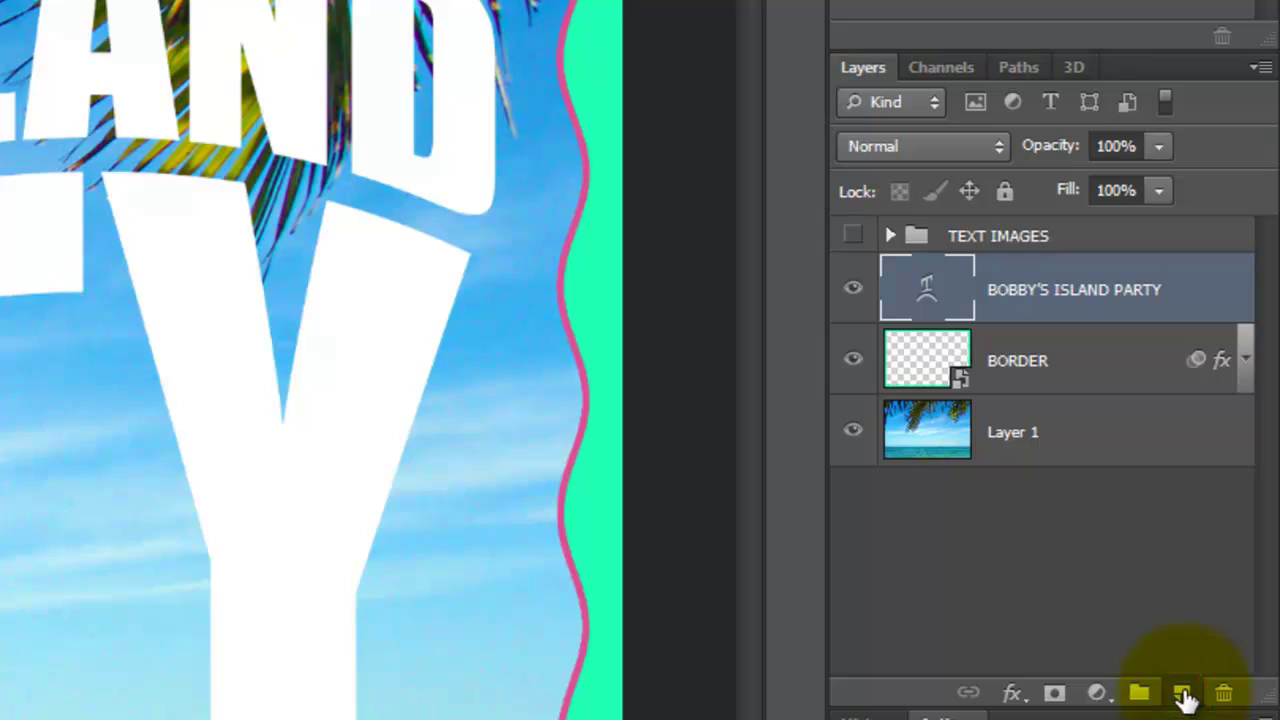
left_click(1182, 694)
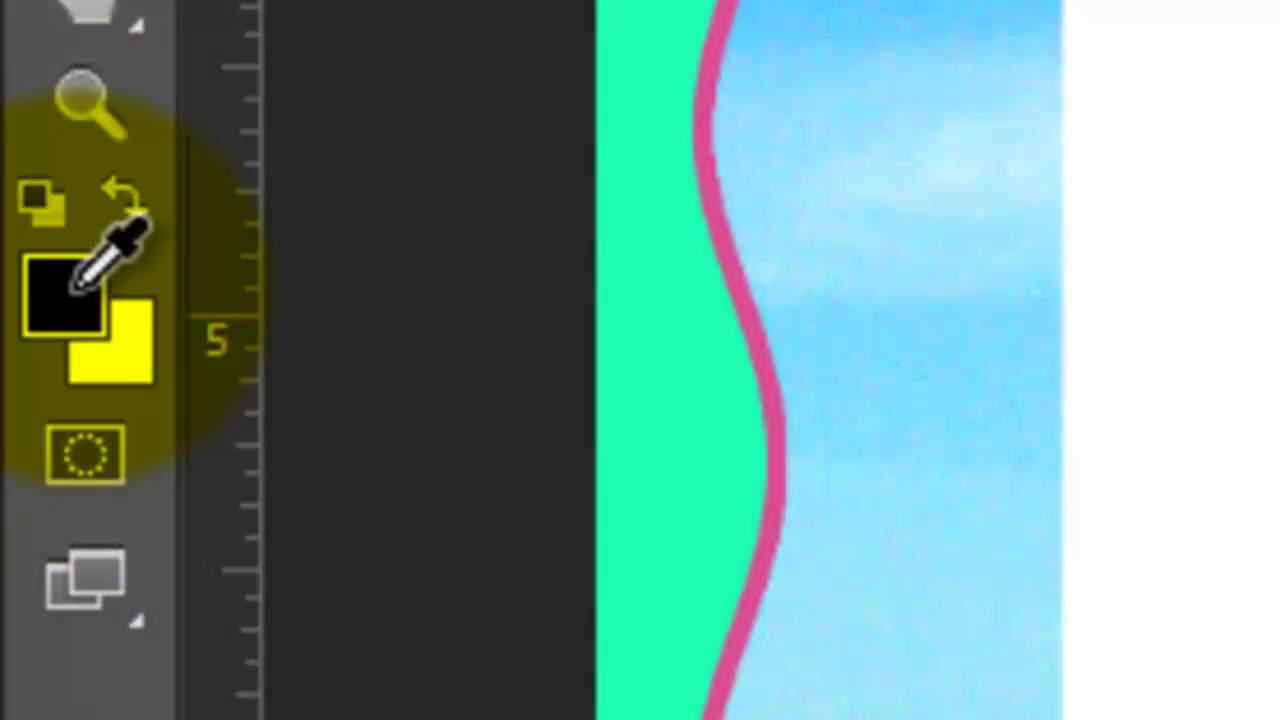
left_click(68, 288)
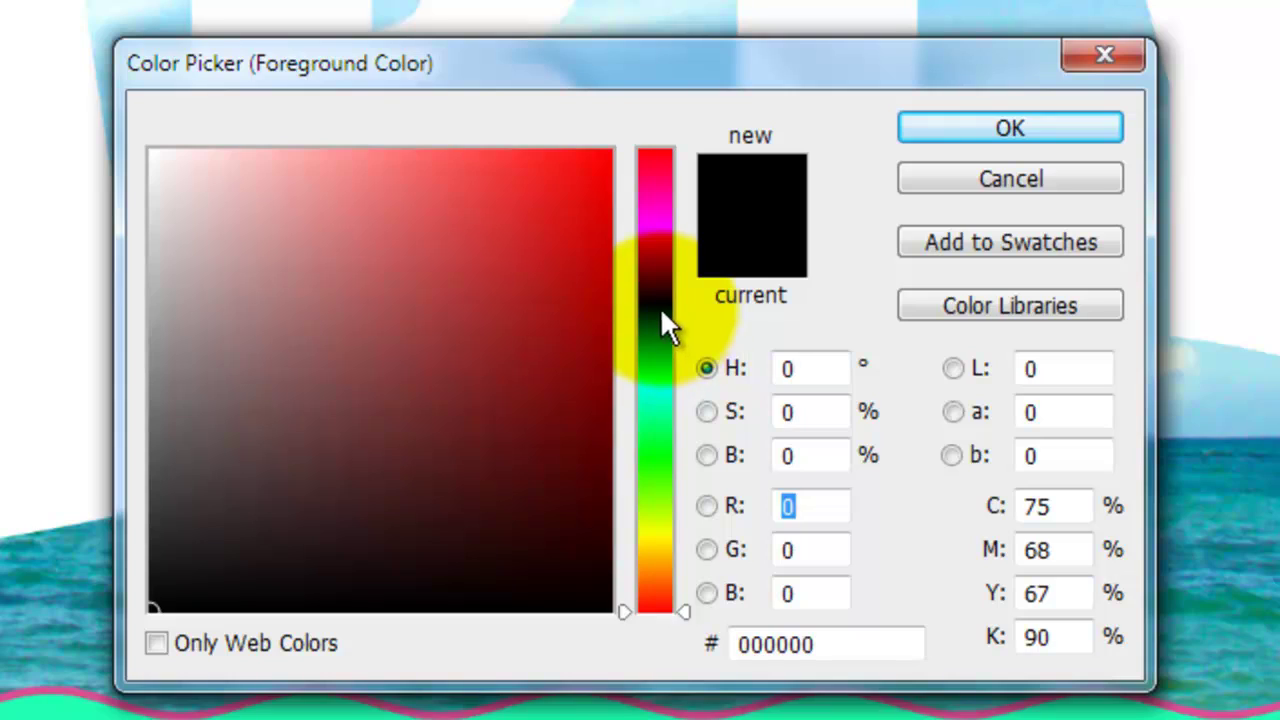
left_click(656, 310)
left_click_drag(535, 226, 643, 131)
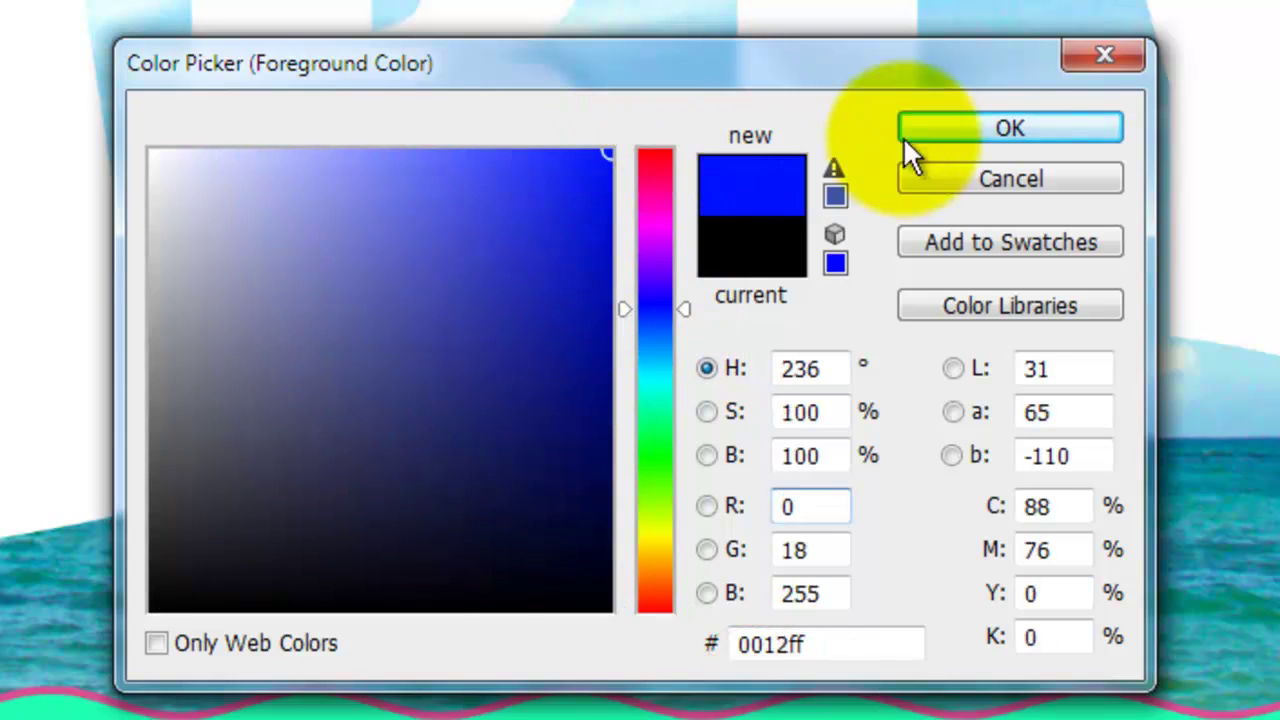
left_click(999, 126)
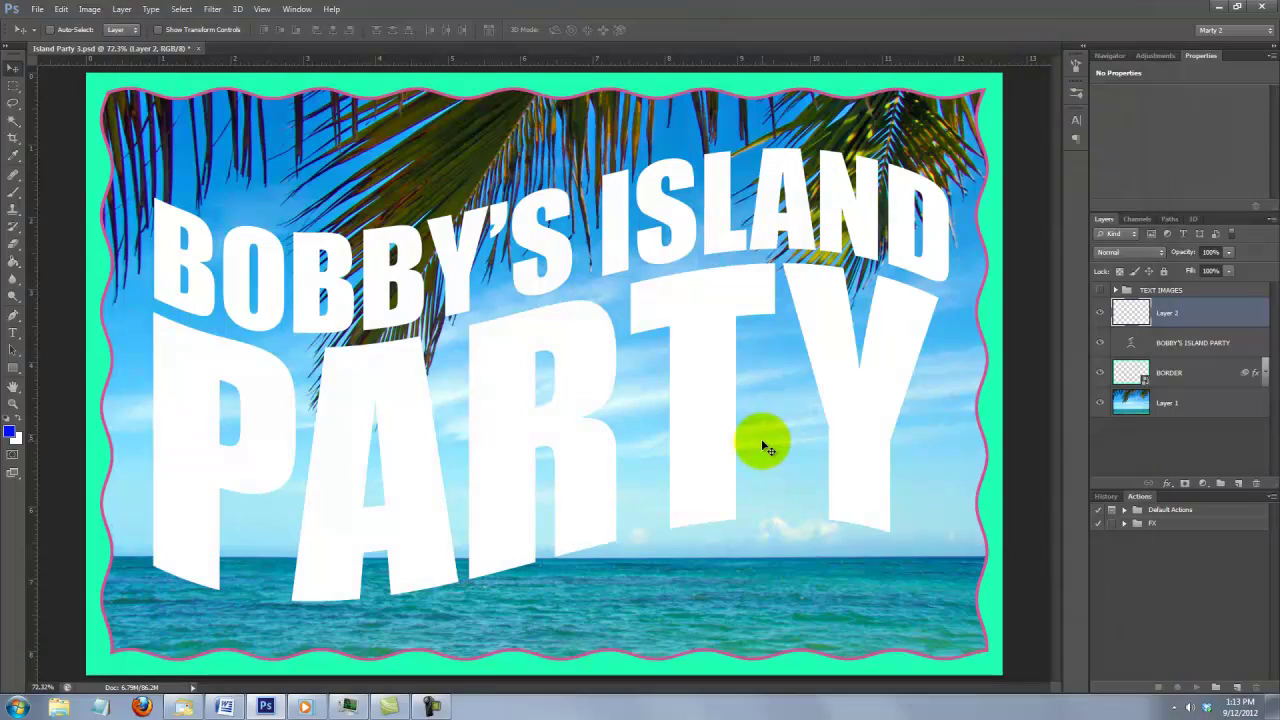
key("alt+Delete")
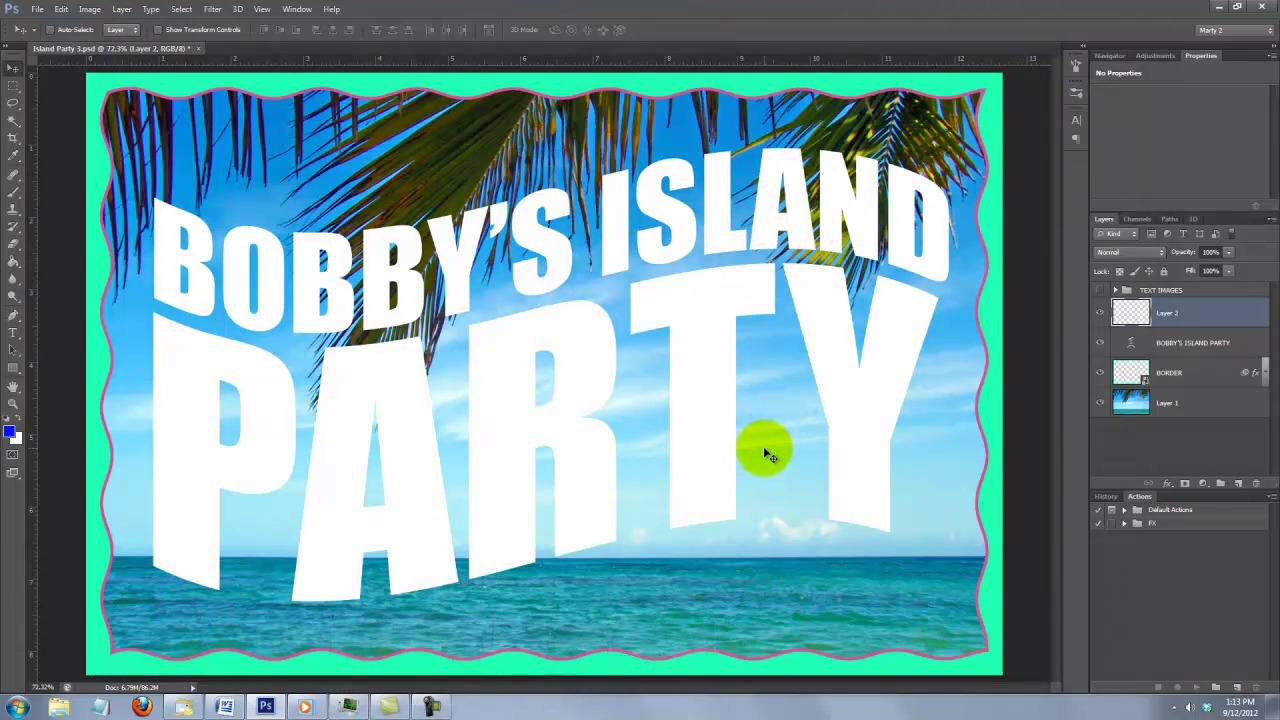
key("alt+Delete")
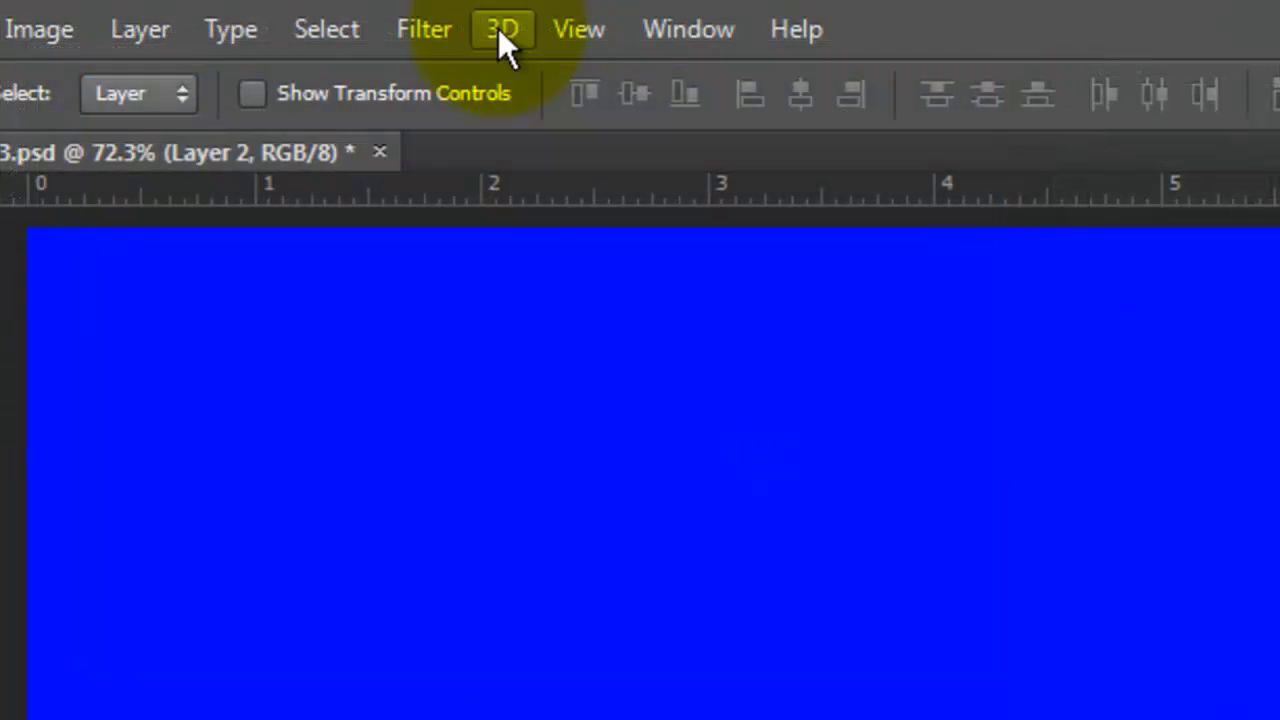
Turn the blue layer into a 3D postcard and switch to the 3D workspace
left_click(500, 32)
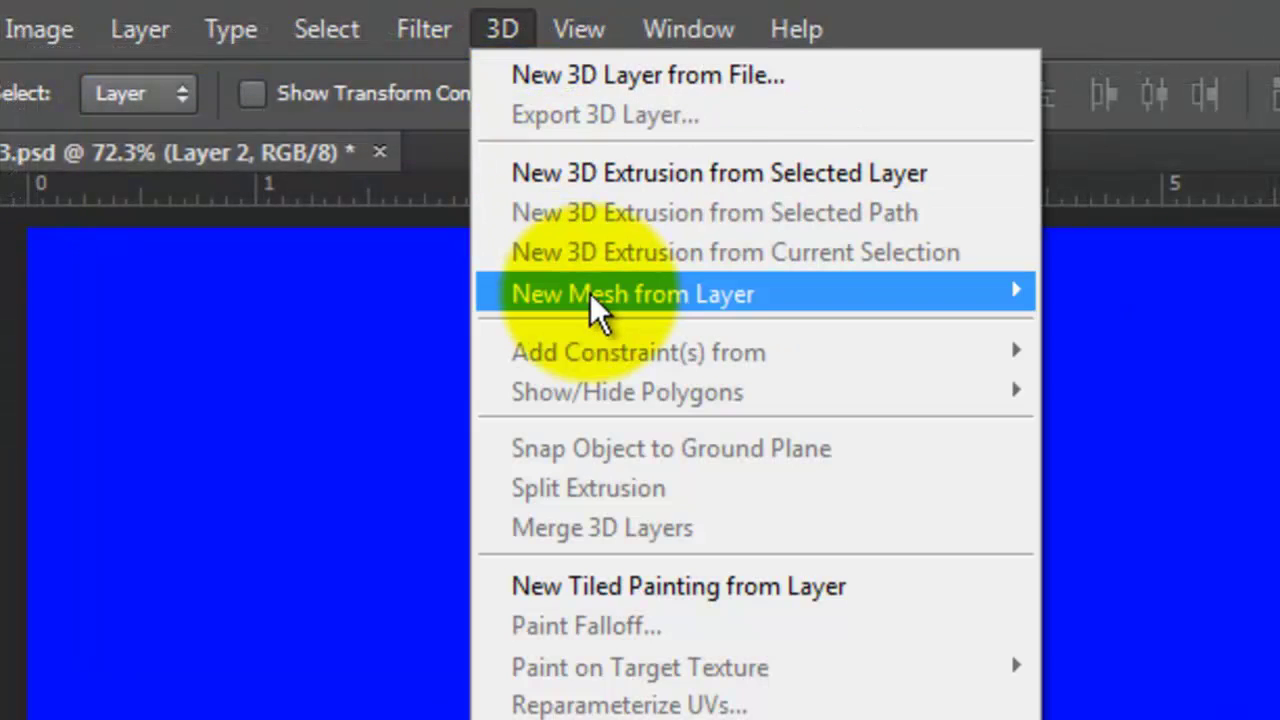
mouse_move(593, 309)
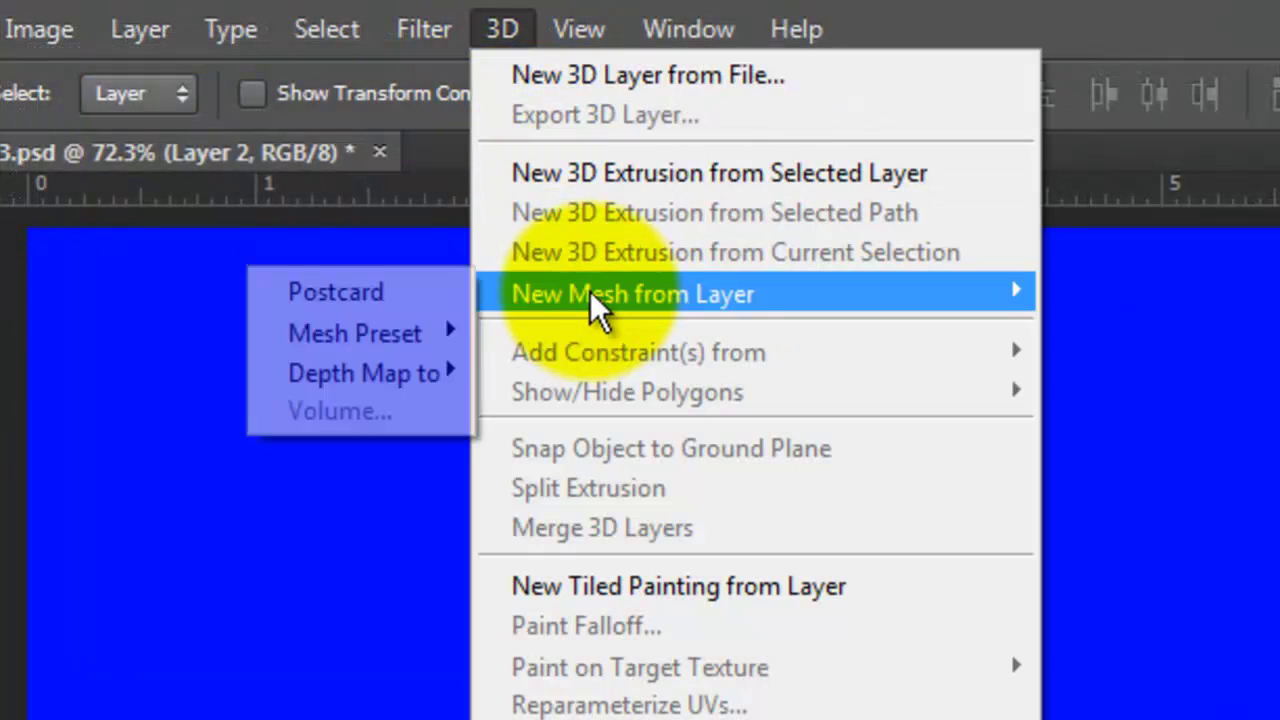
left_click(335, 292)
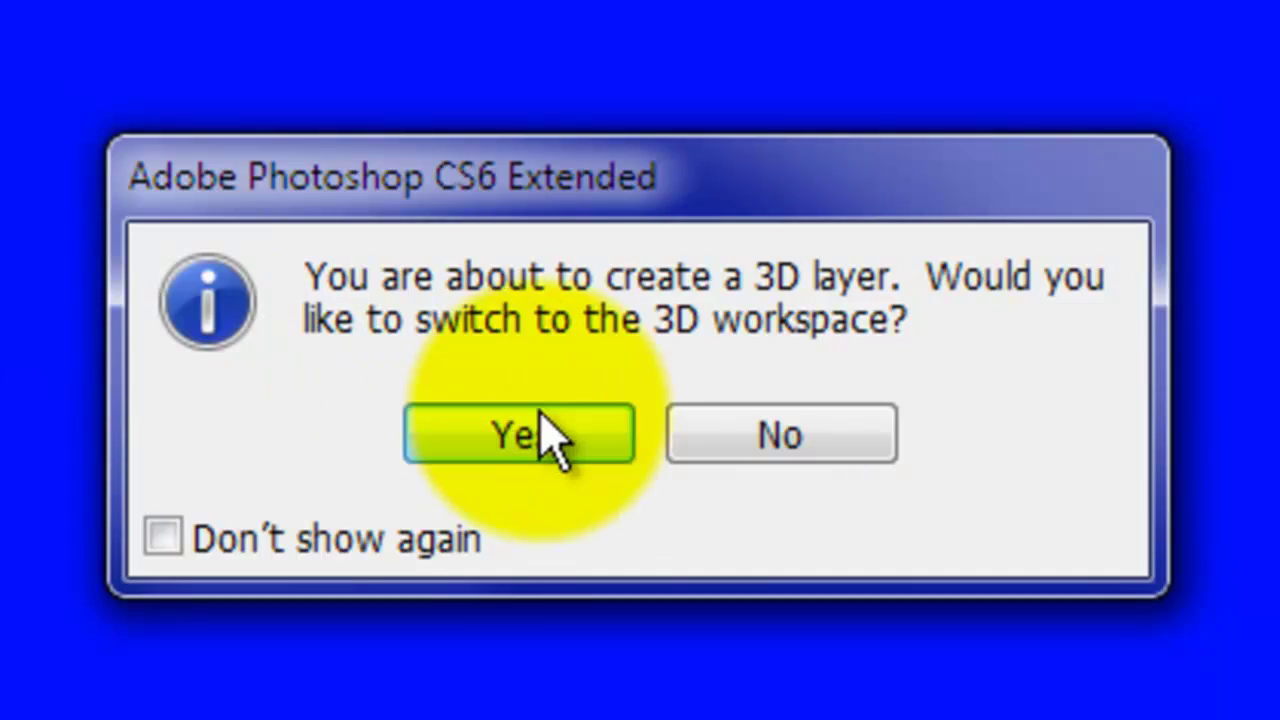
left_click(541, 418)
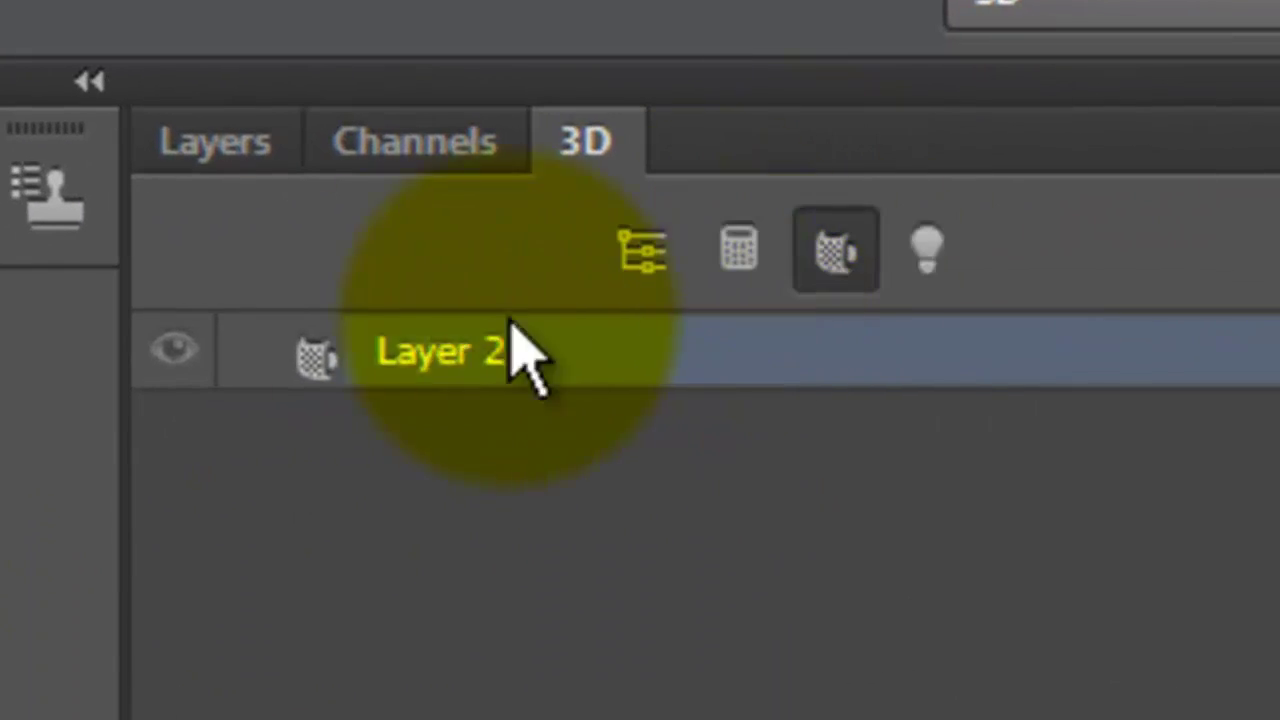
Save the blue layer's material as a new preset named BLUE EXTRUSION
left_click(316, 360)
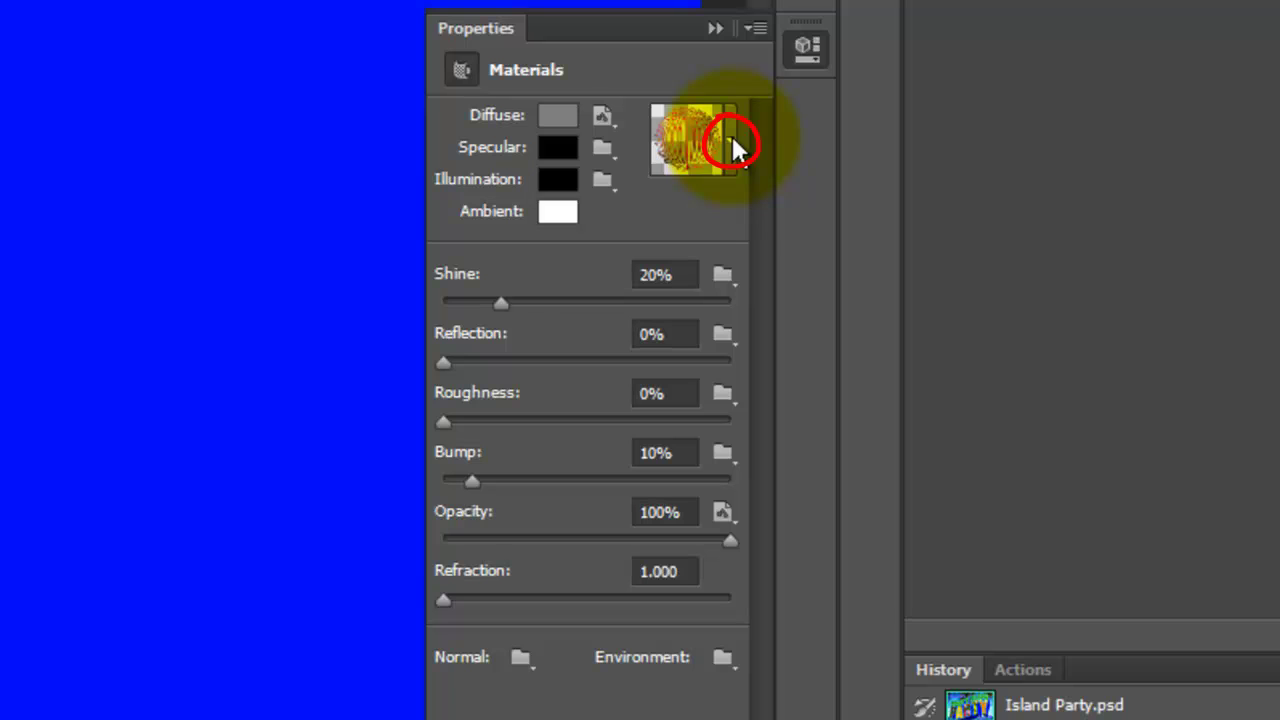
left_click(733, 148)
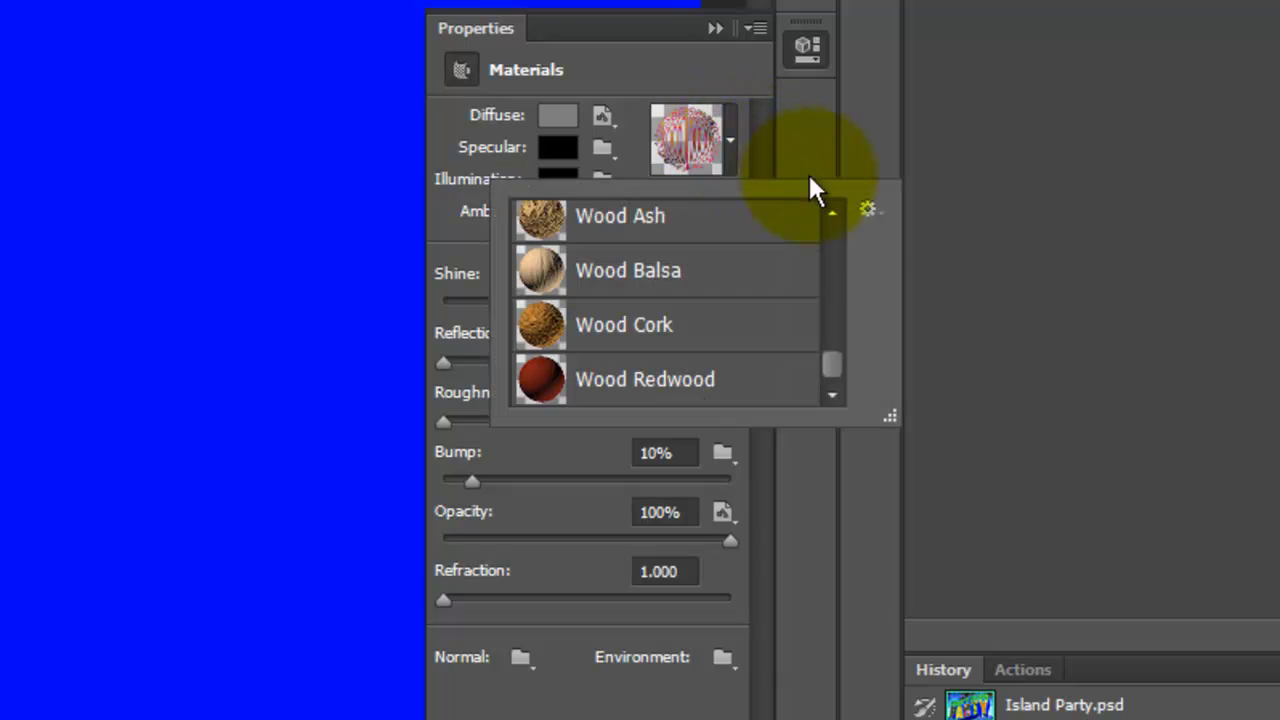
left_click(868, 208)
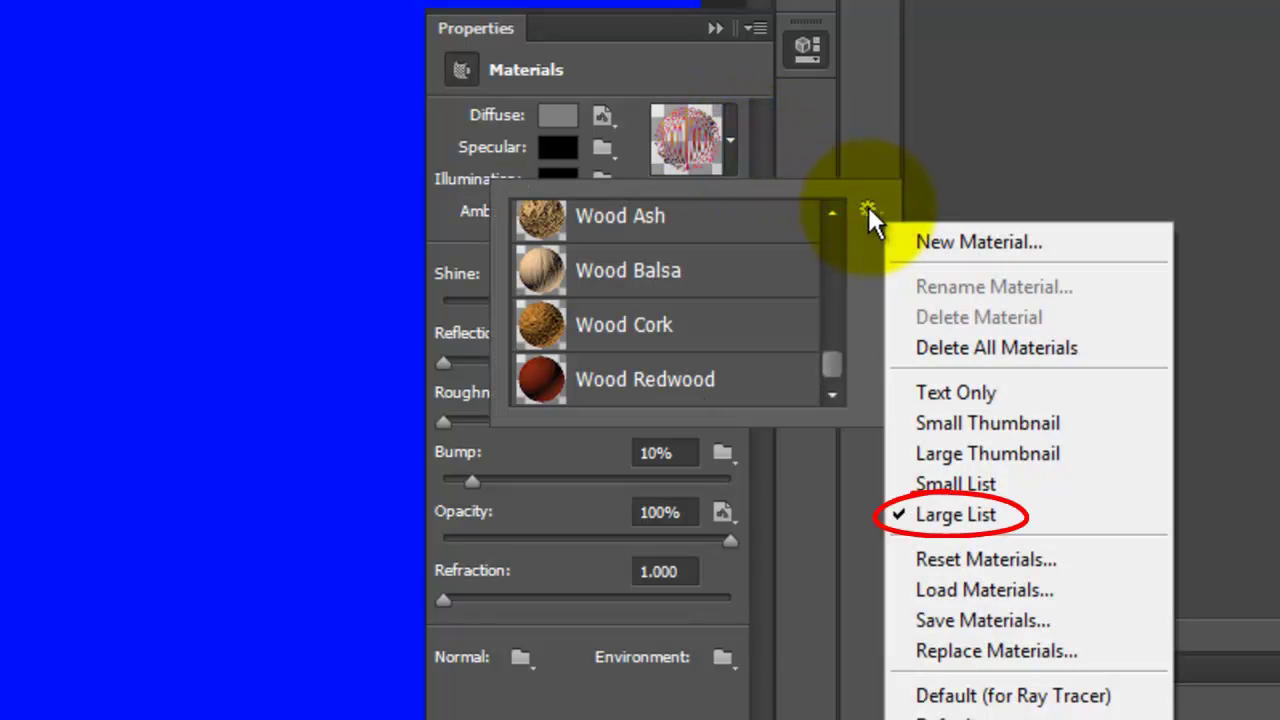
left_click(944, 240)
type("BLUE EXTRUSION")
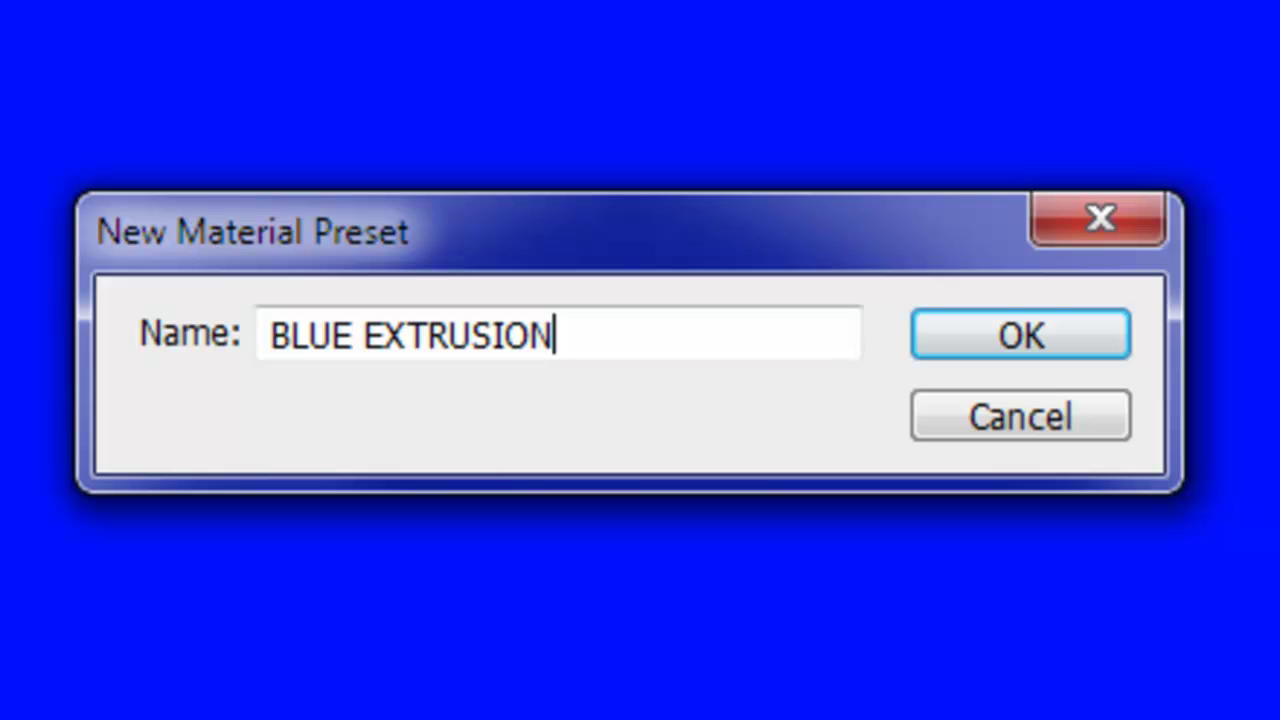
key("Return")
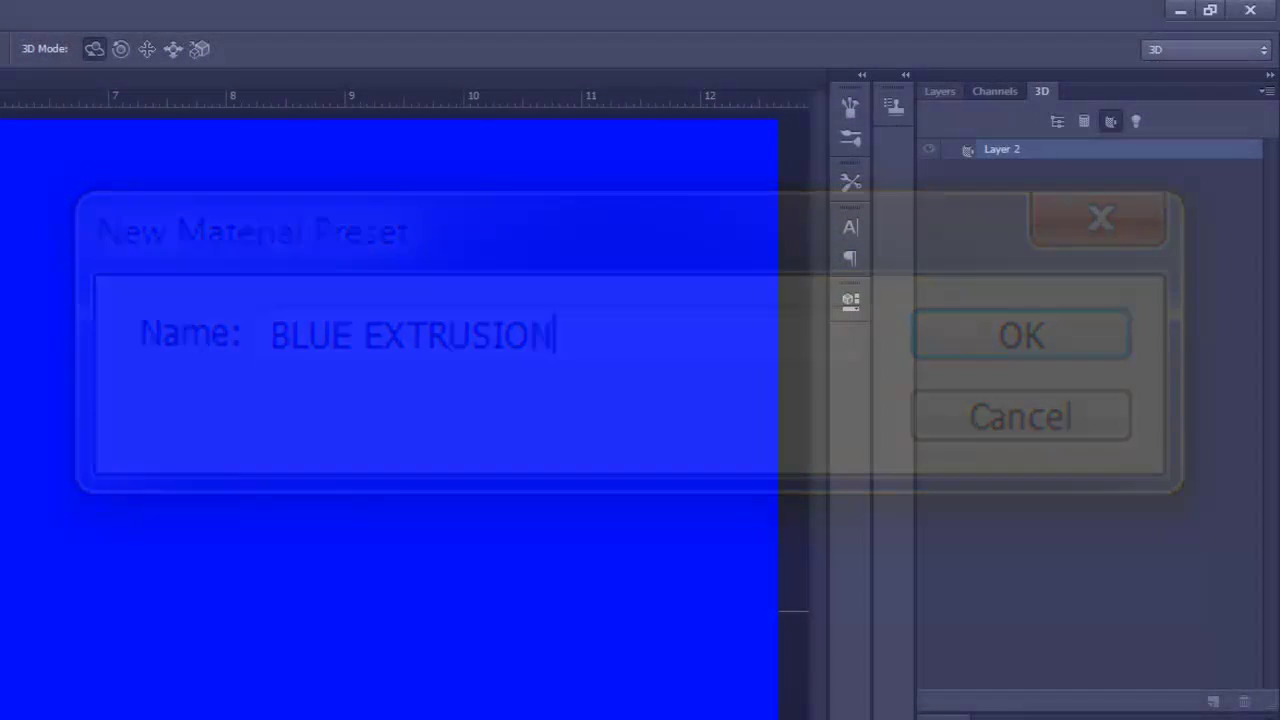
Delete the blue Layer 2 and extrude the BOBBY'S ISLAND PARTY text into 3D
left_click(939, 91)
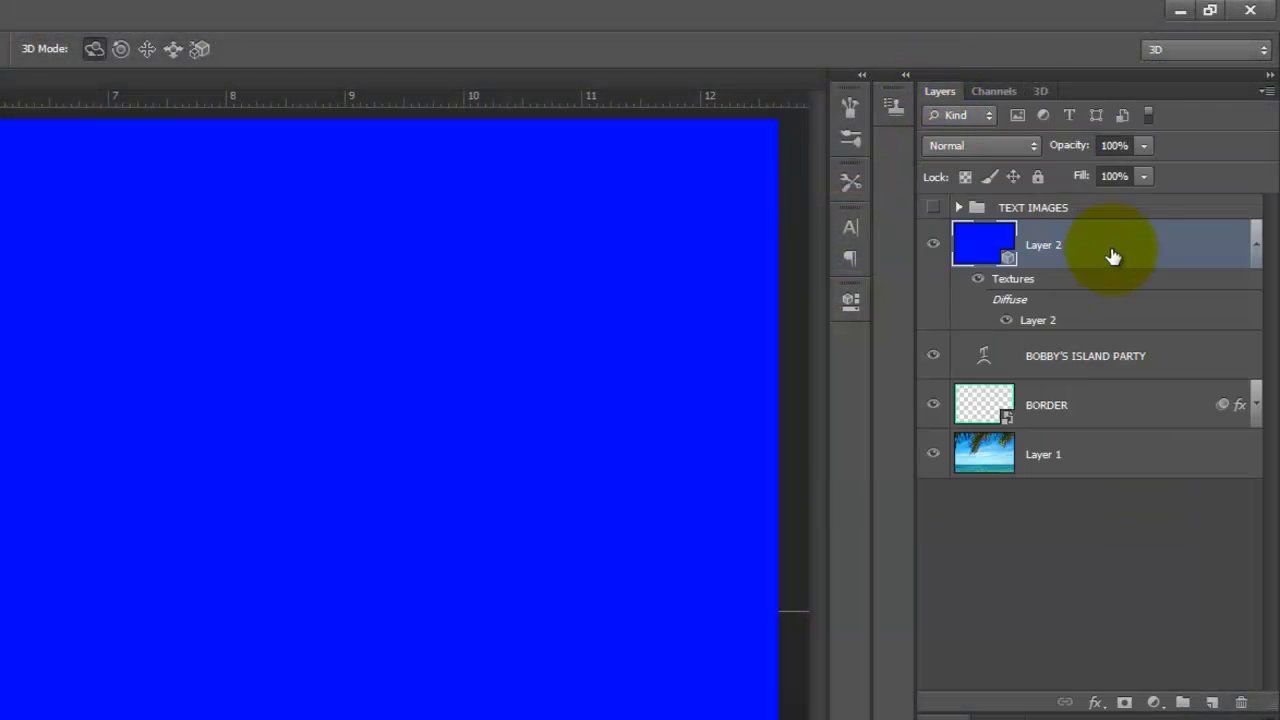
left_click_drag(1109, 251, 1243, 702)
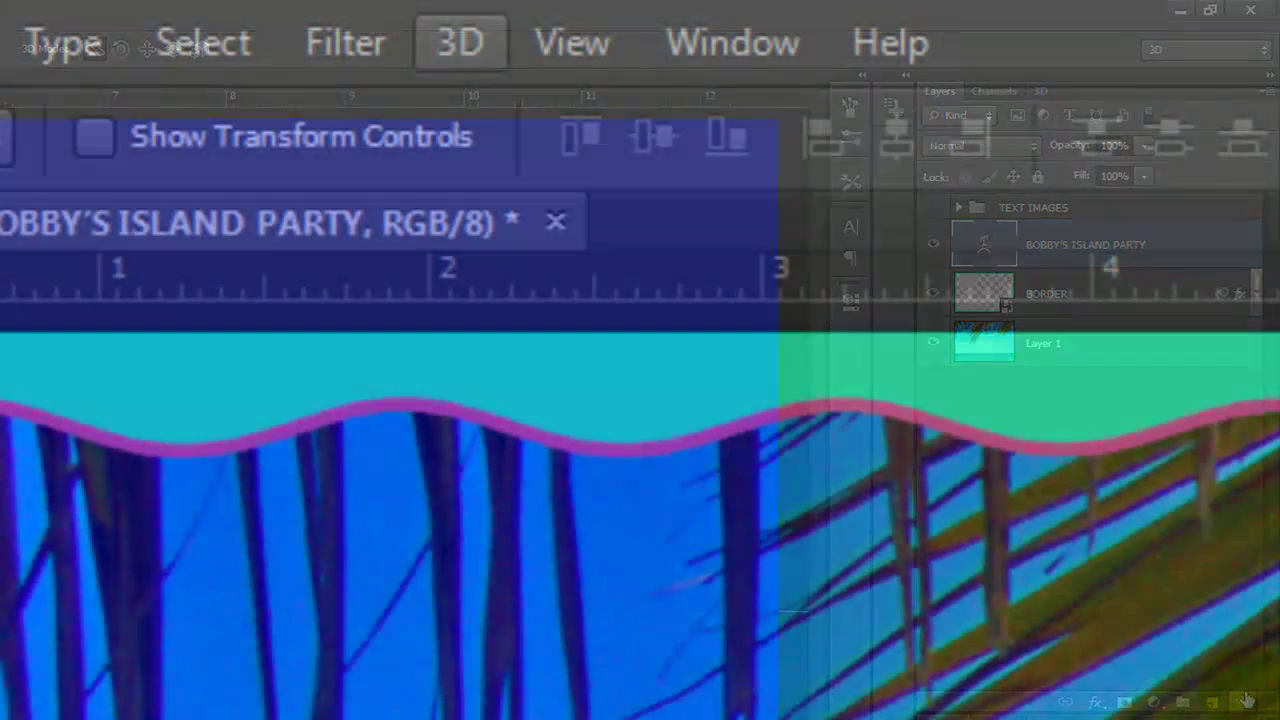
left_click(462, 44)
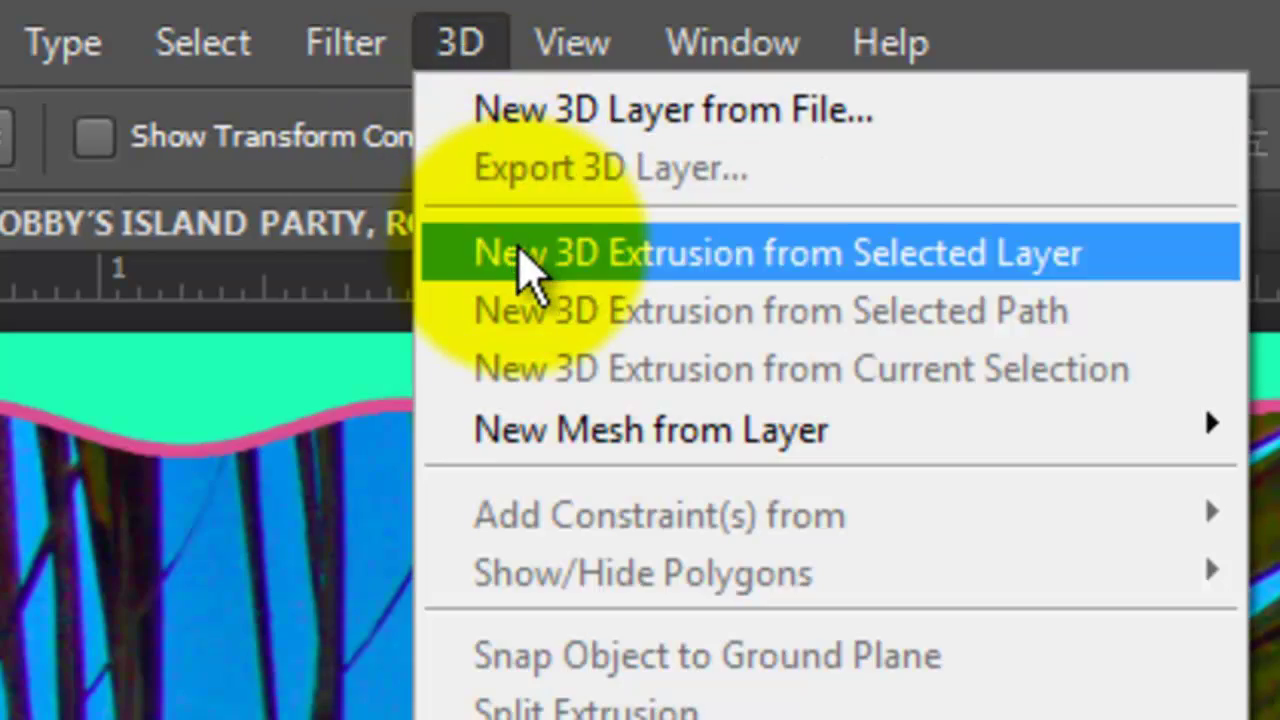
left_click(528, 262)
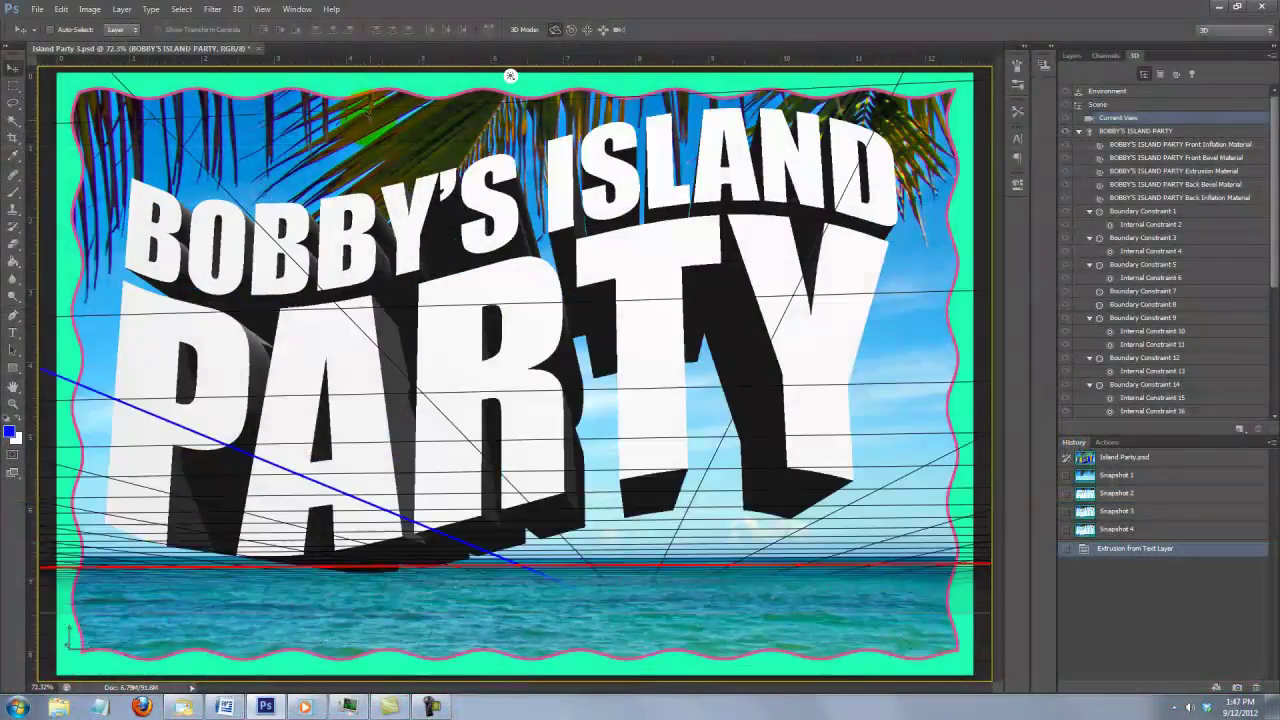
Tilt the 3D camera around the extruded title for an angled view
left_click_drag(571, 29, 585, 30)
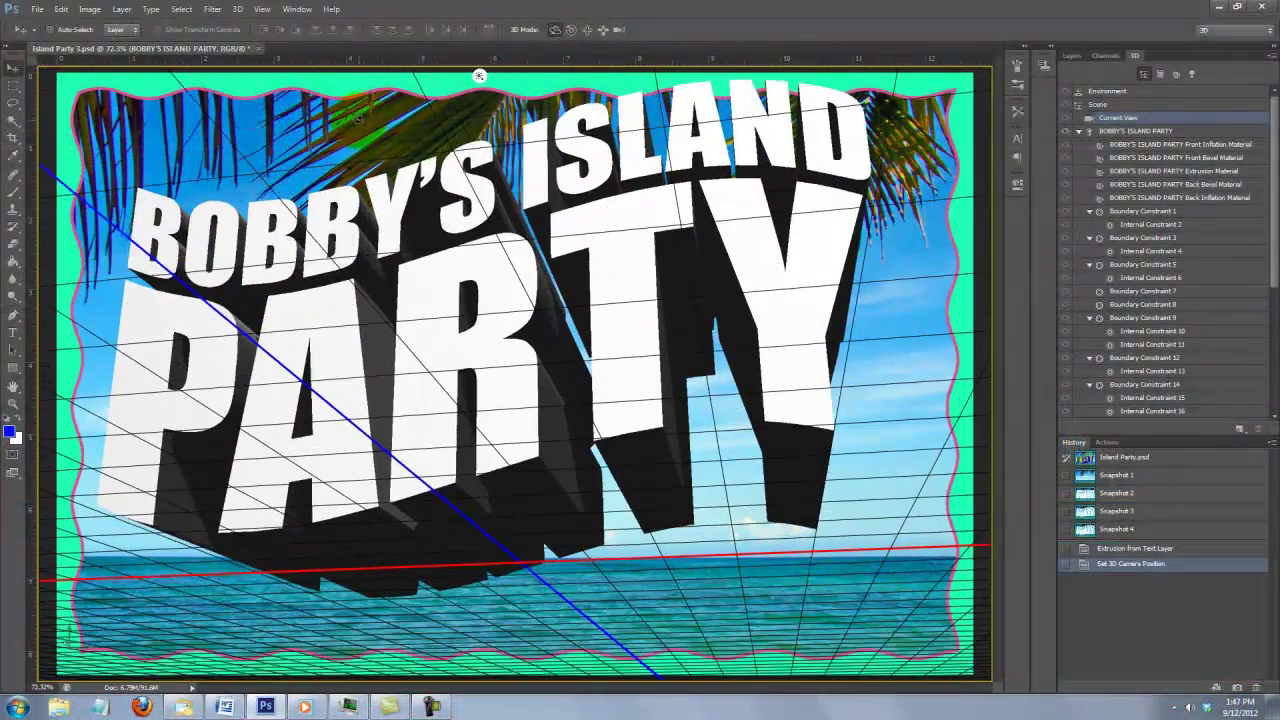
left_click_drag(390, 145, 396, 159)
left_click_drag(603, 29, 380, 170)
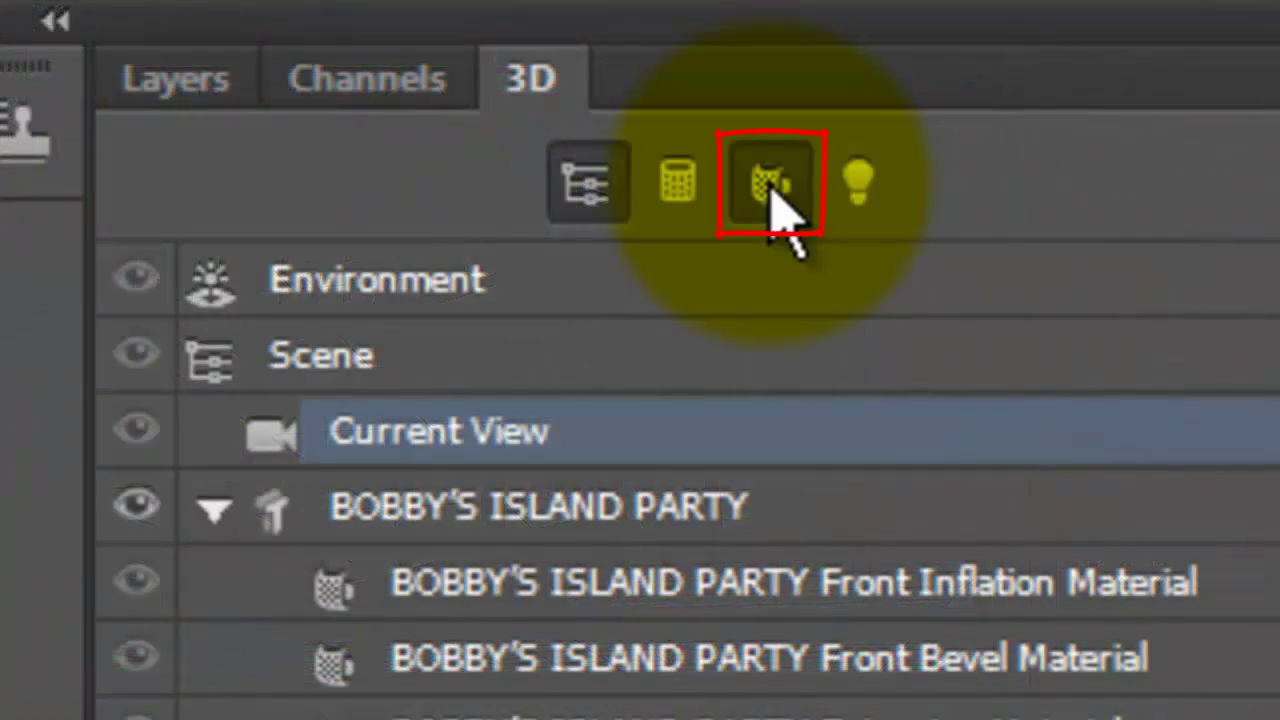
Apply the BLUE EXTRUSION preset to the text's Extrusion Material
left_click(772, 188)
left_click(598, 432)
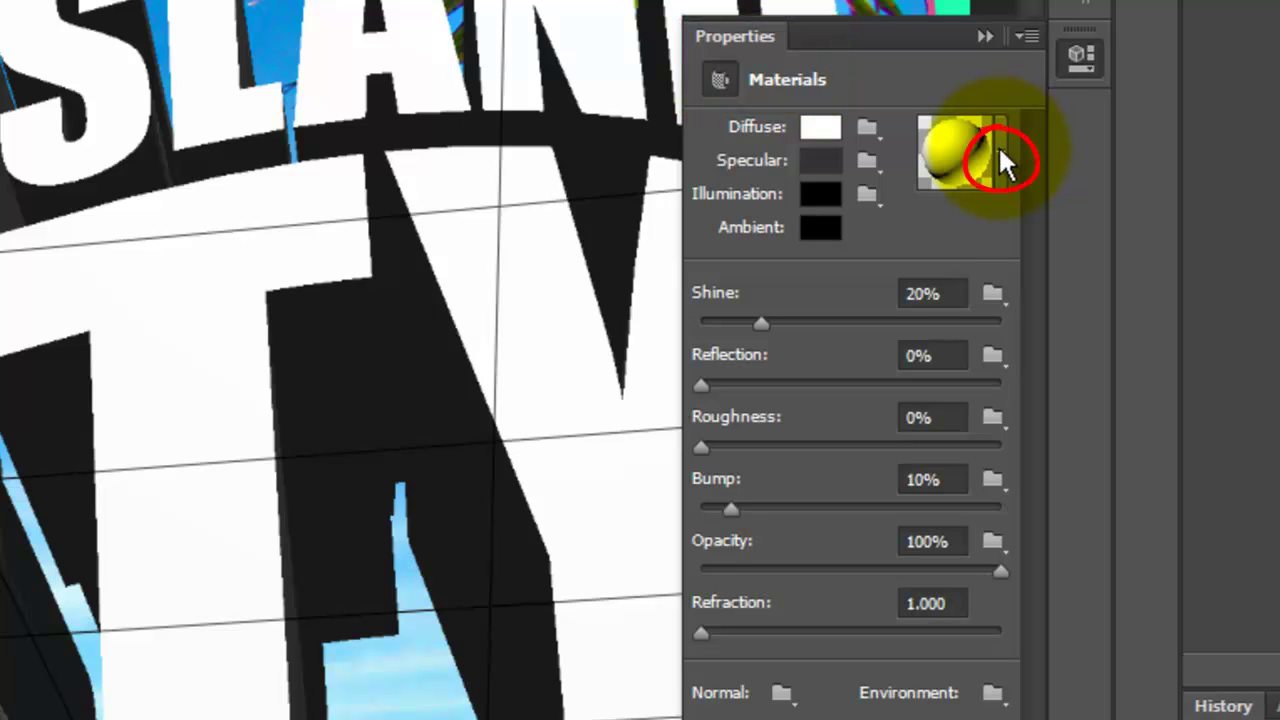
left_click(1000, 152)
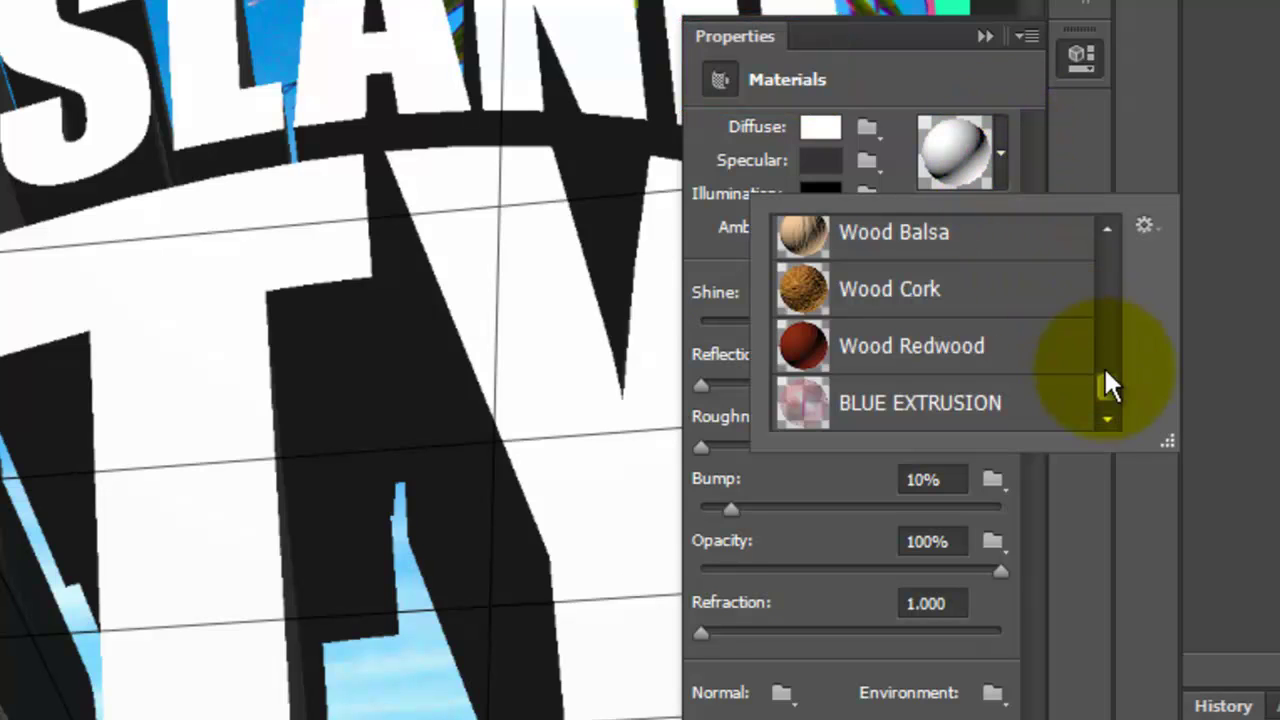
left_click(900, 405)
key("Return")
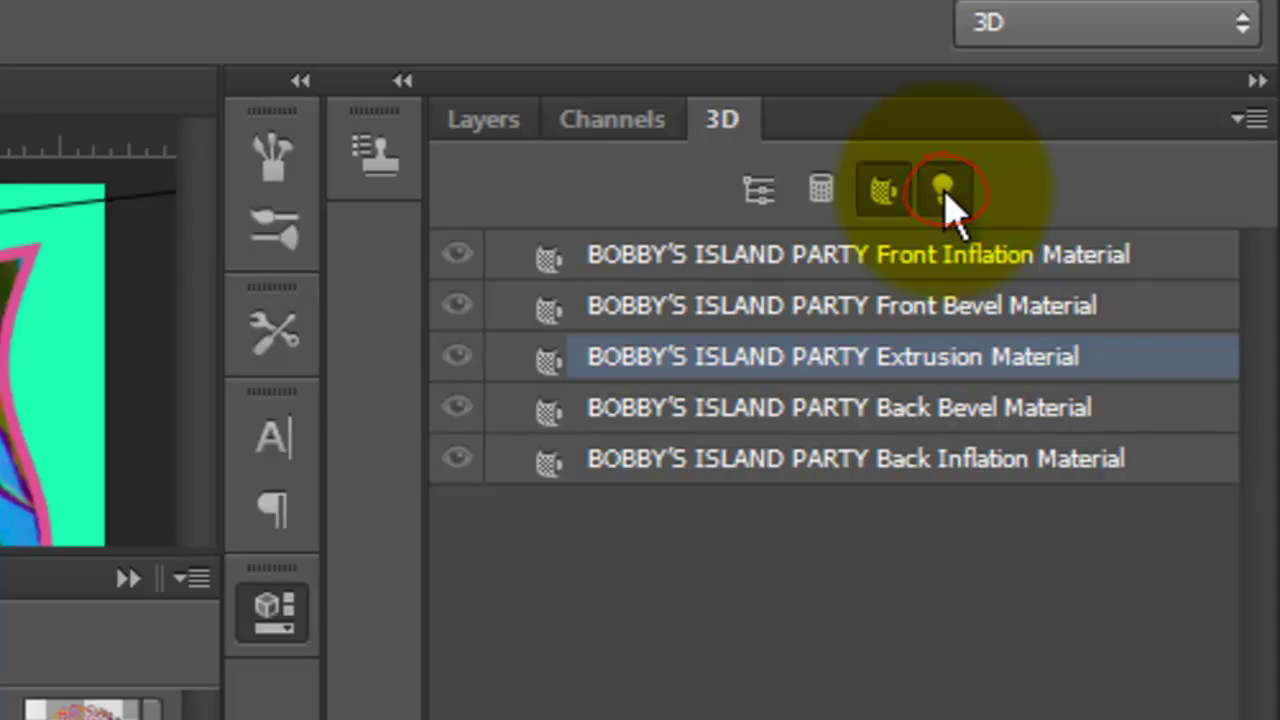
Reposition the infinite light, raise its intensity, and render the 3D scene
left_click(943, 190)
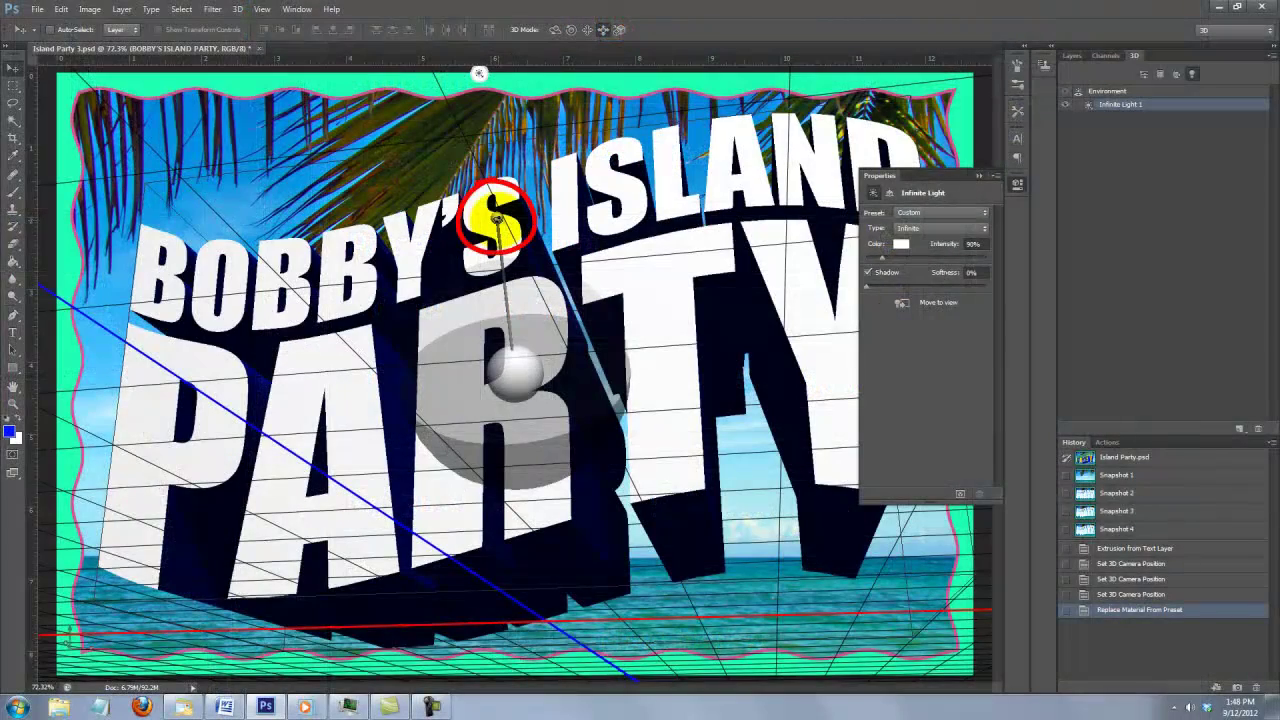
left_click_drag(495, 213, 560, 402)
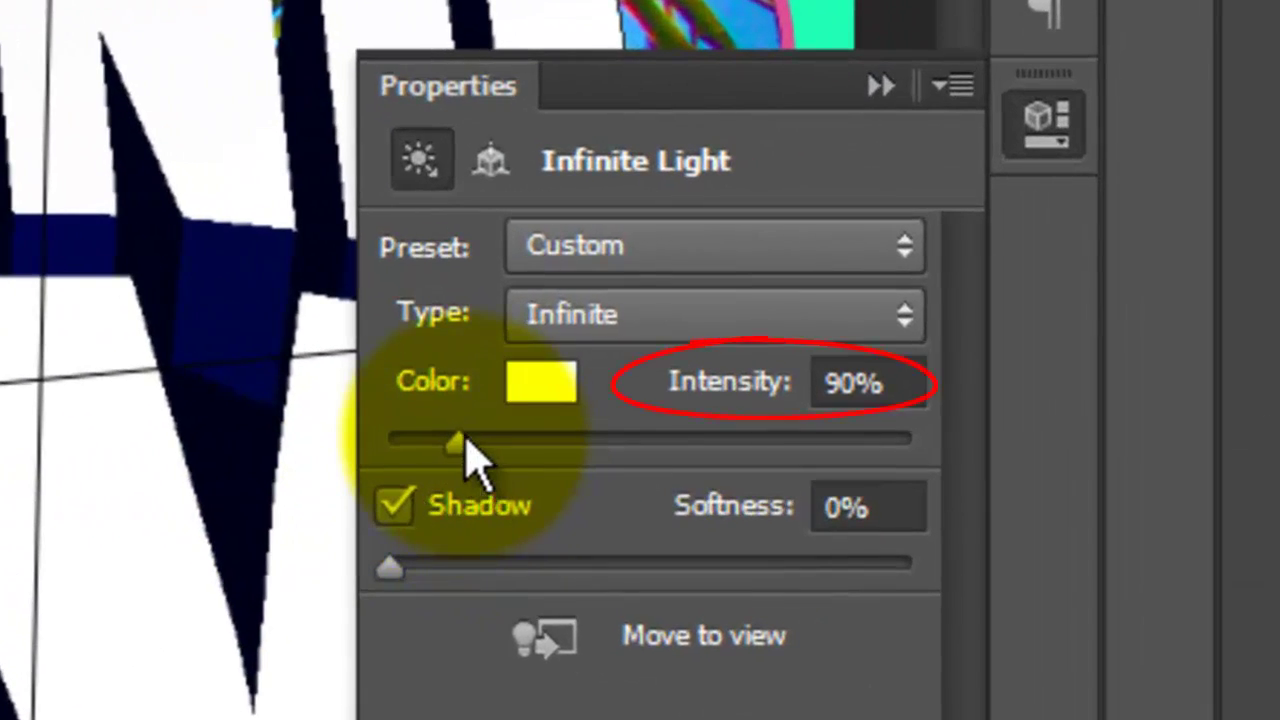
left_click_drag(463, 441, 489, 436)
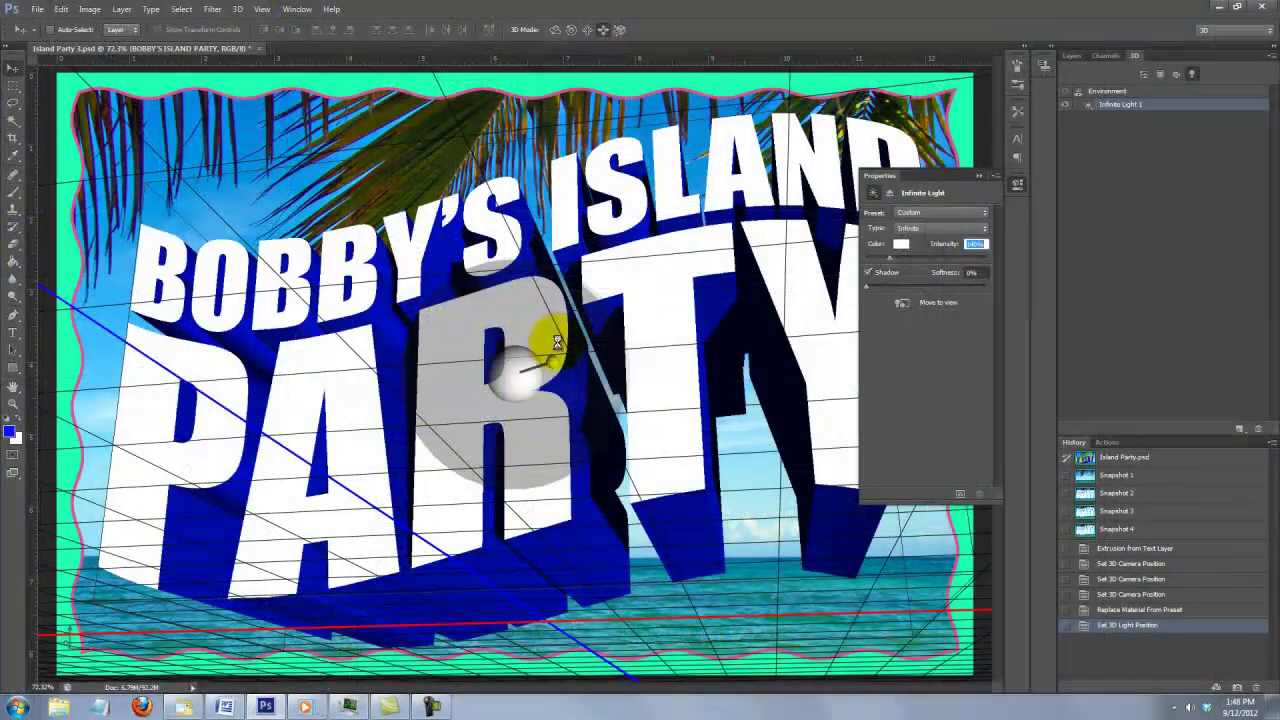
mouse_move(557, 343)
left_mouse_down()
mouse_move(543, 363)
mouse_move(614, 414)
mouse_move(634, 451)
mouse_move(680, 363)
mouse_move(890, 260)
left_mouse_up()
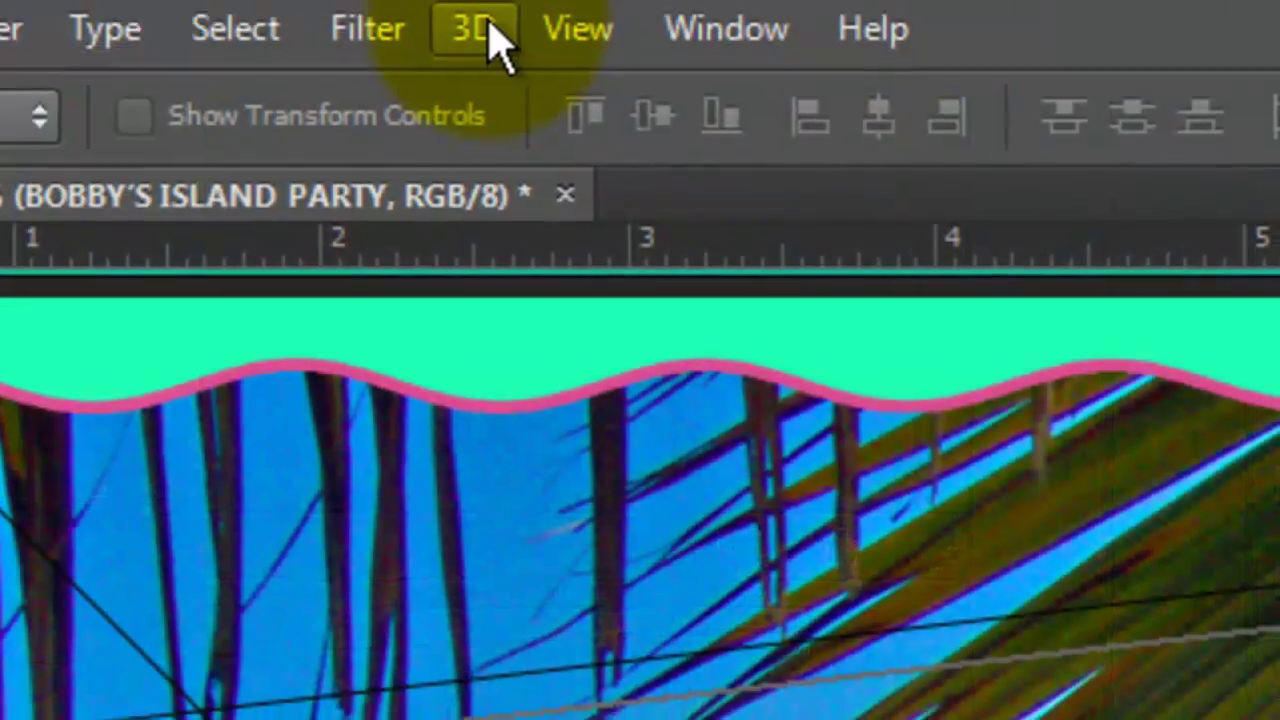
left_click(495, 42)
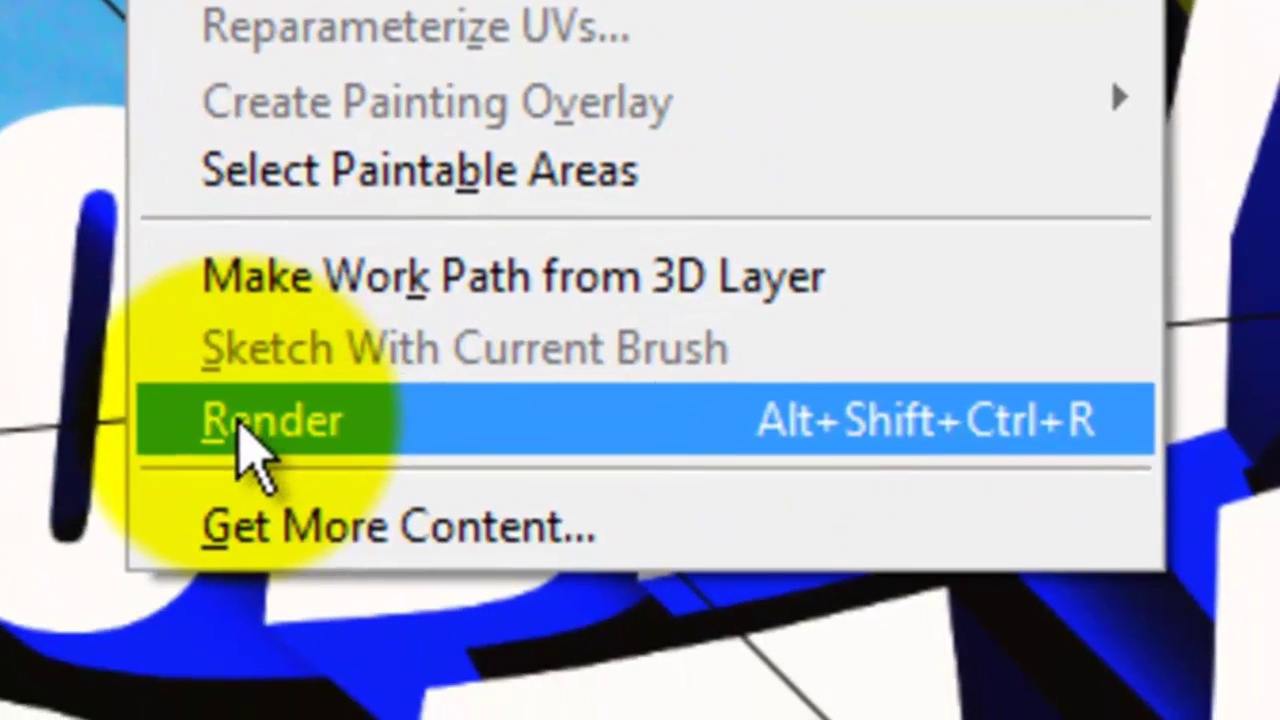
left_click(240, 425)
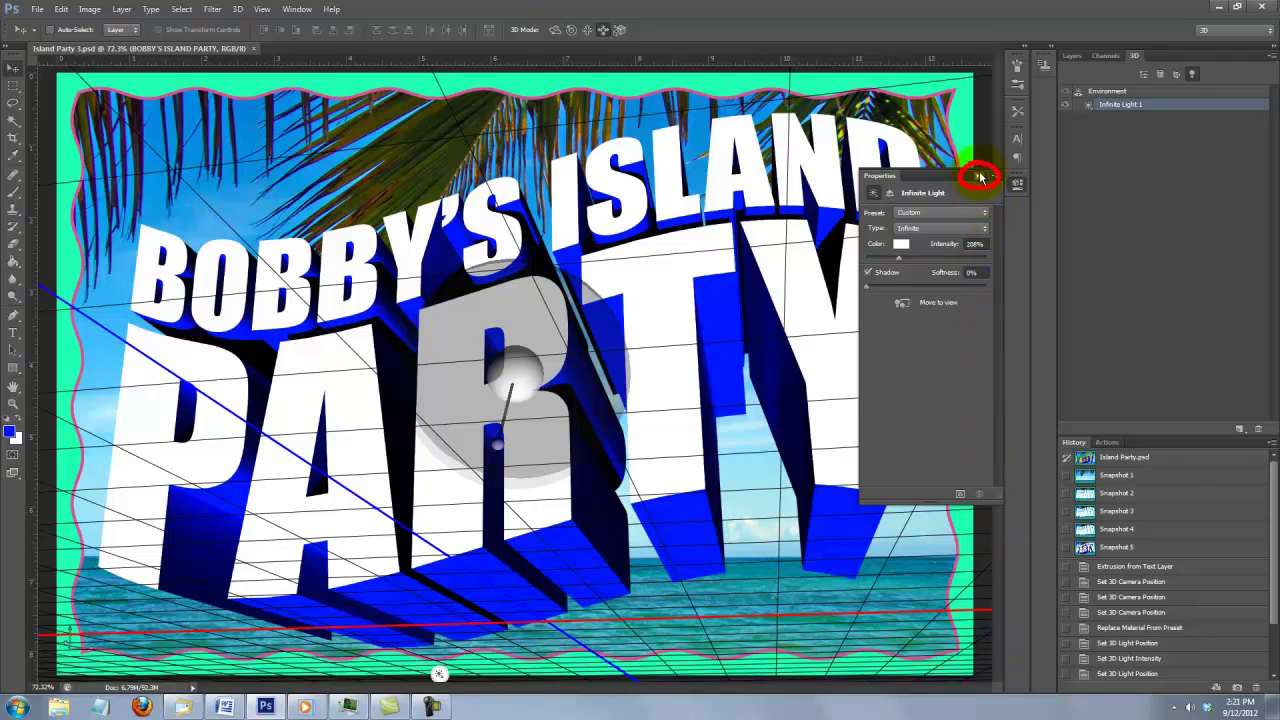
Return to the Layers panel and convert the 3D title layer into a smart object
left_click(980, 177)
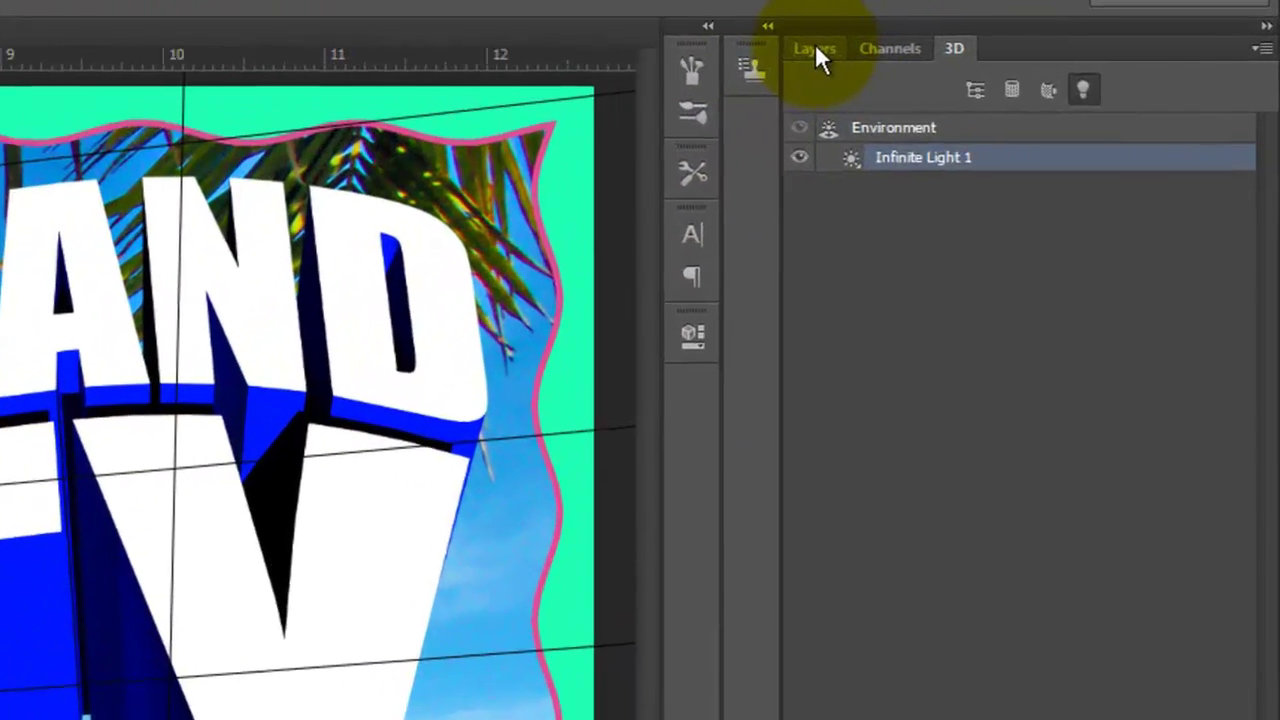
left_click(815, 48)
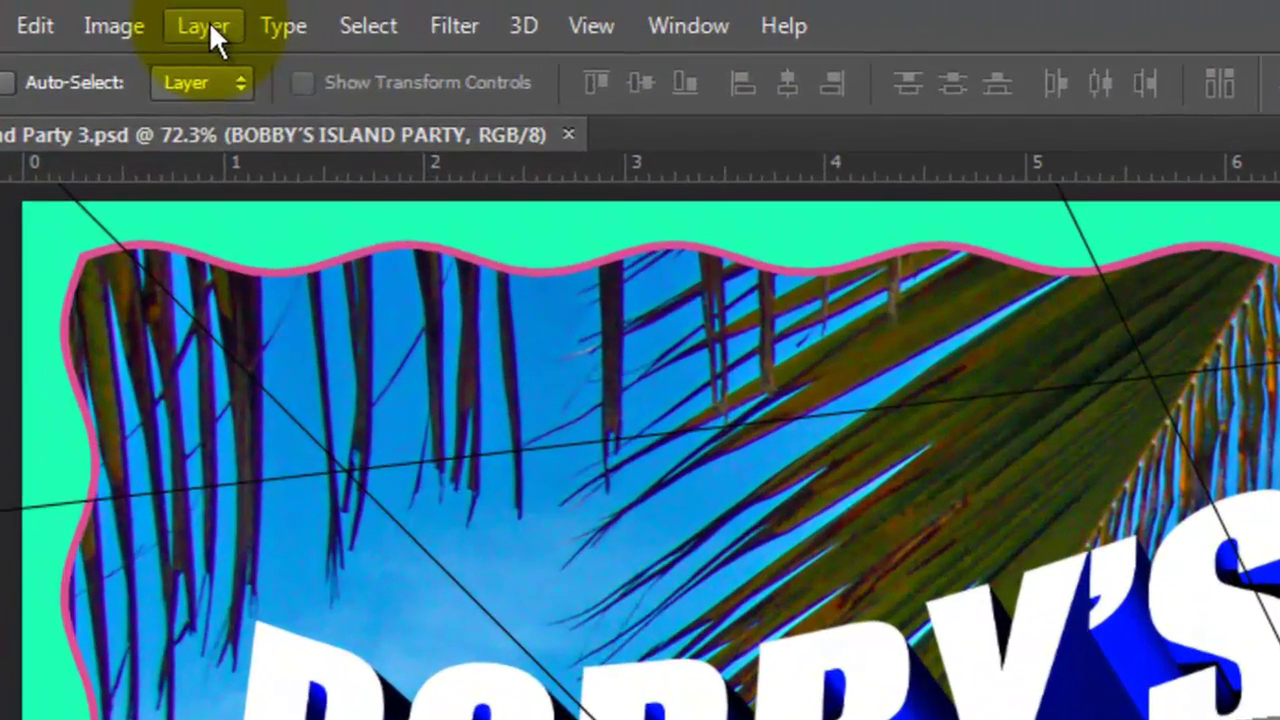
left_click(123, 10)
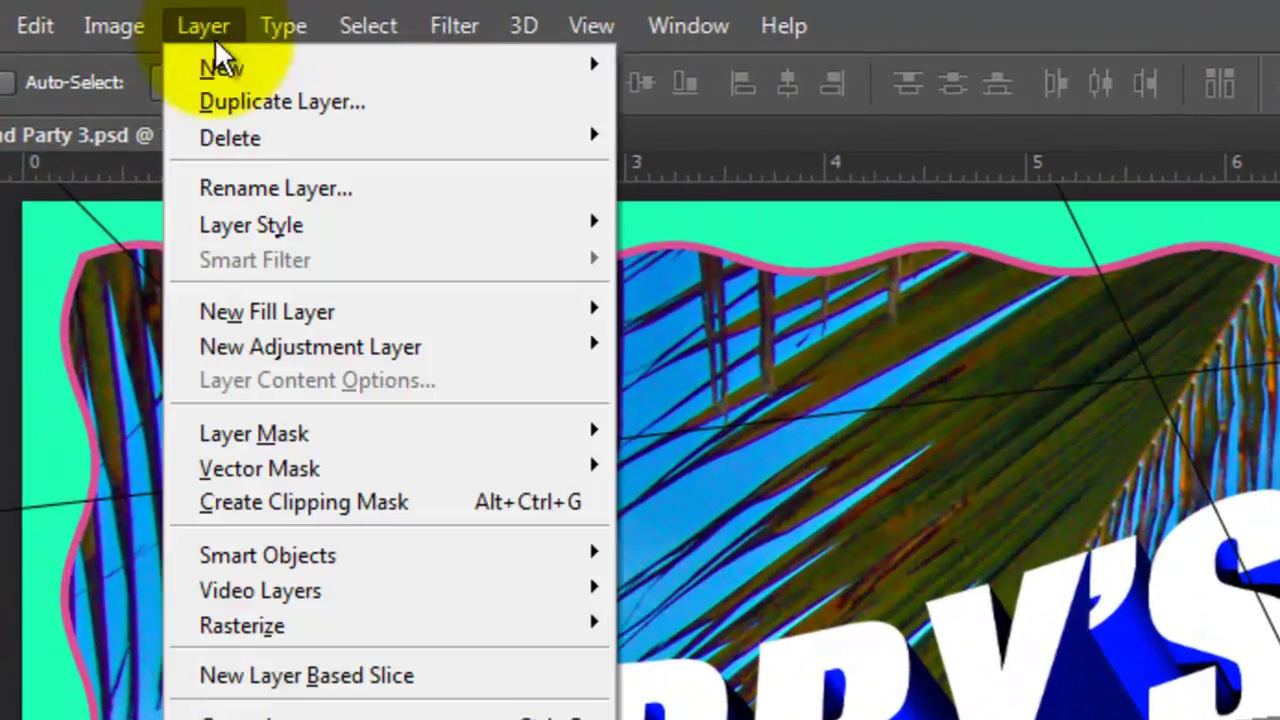
mouse_move(275, 565)
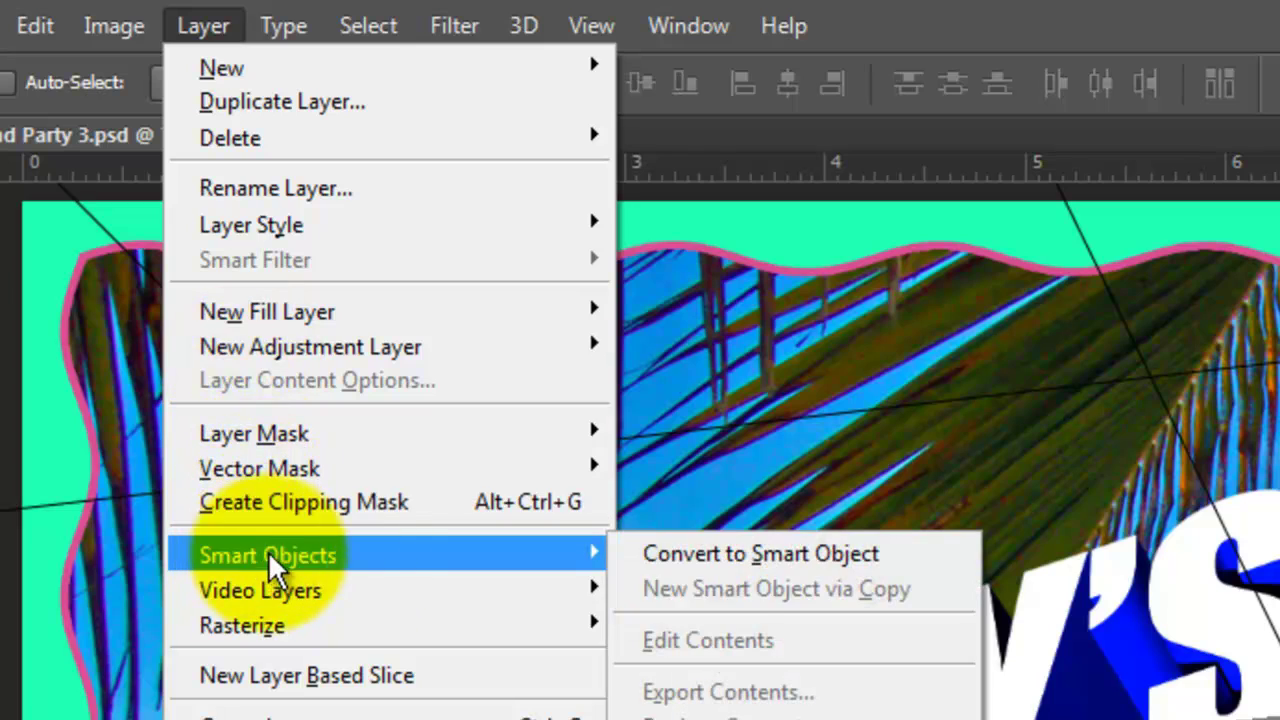
left_click(726, 550)
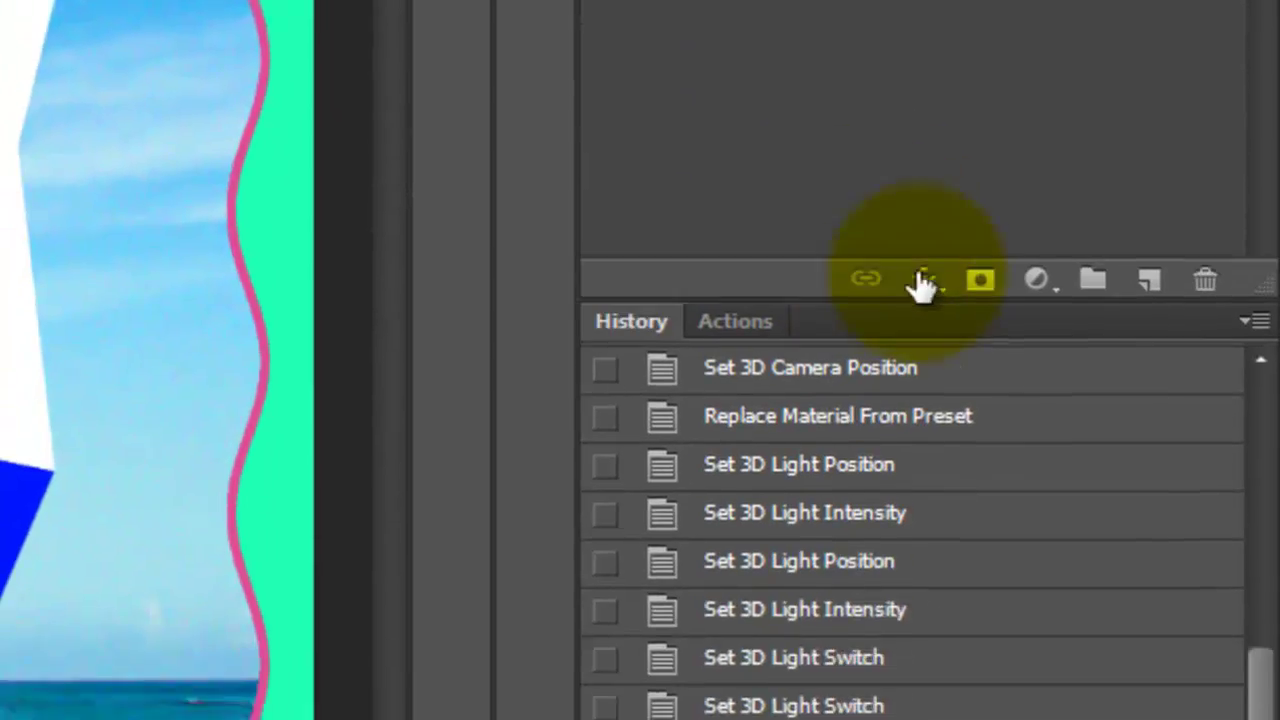
Add a 6 px inside stroke in cyan 19f0fd to Layer 2
left_click(920, 280)
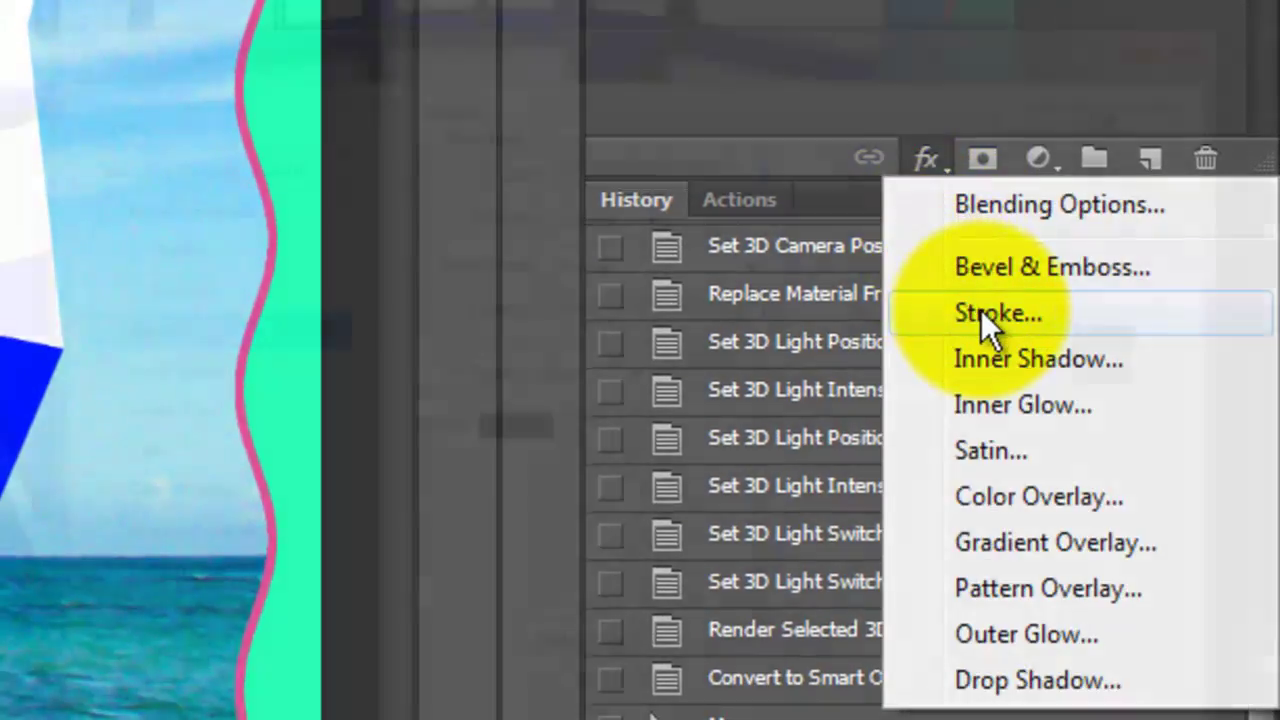
left_click(981, 310)
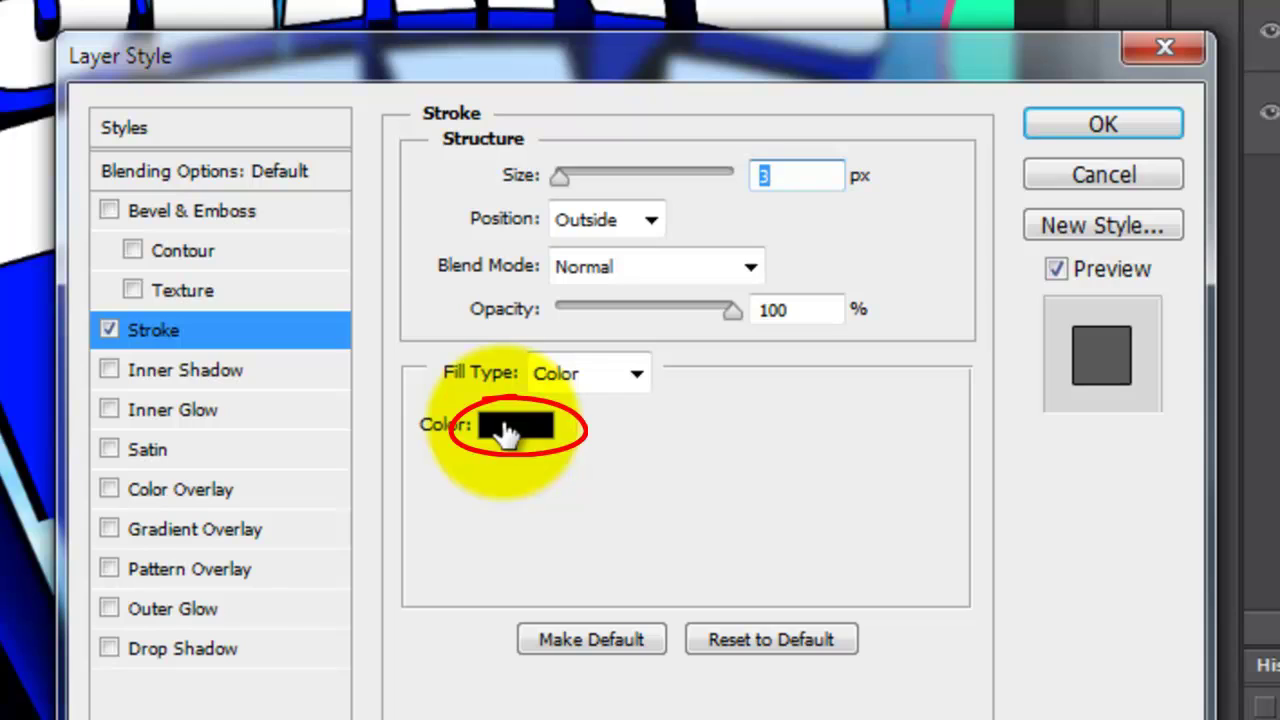
left_click(507, 428)
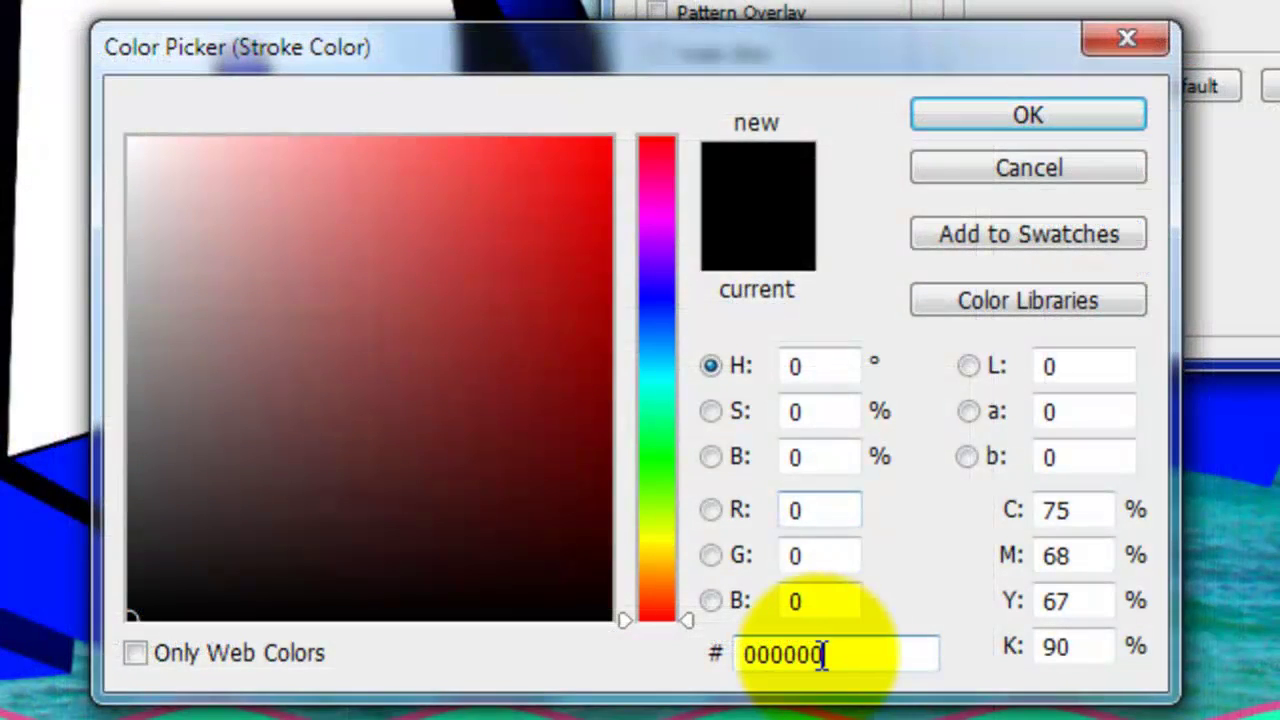
left_click_drag(820, 654, 742, 654)
type("19f0fd")
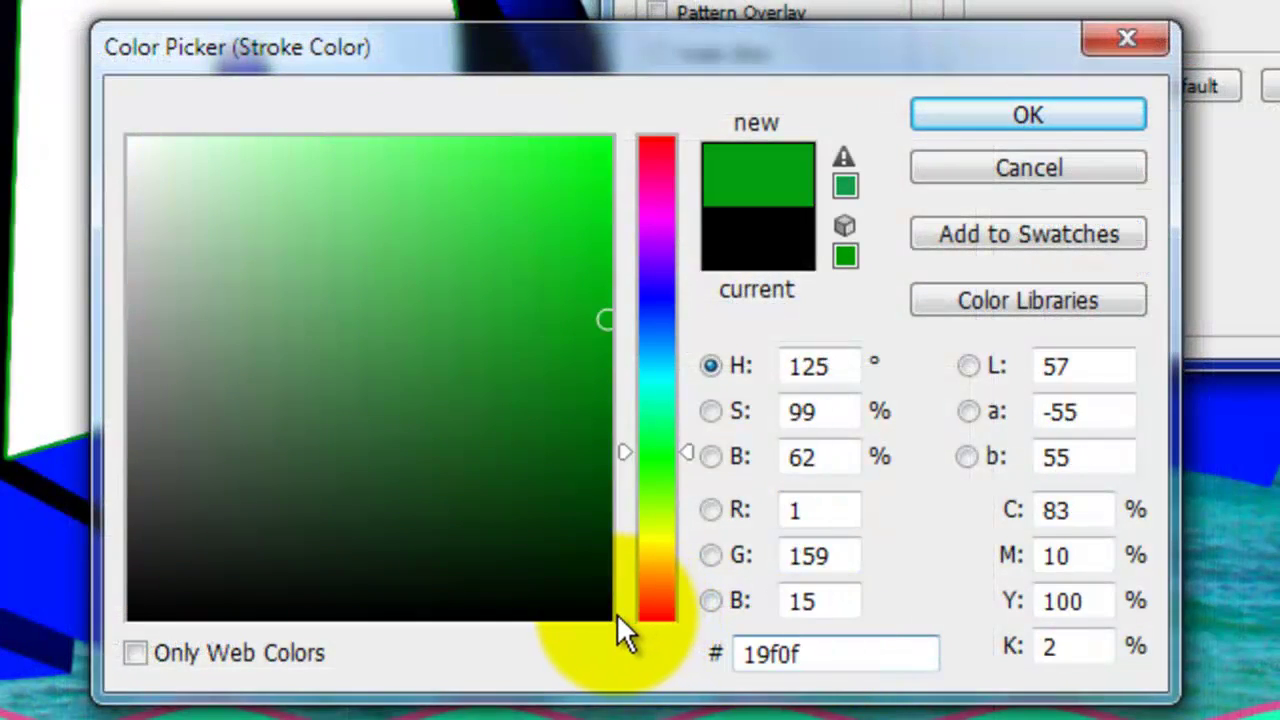
left_click(992, 118)
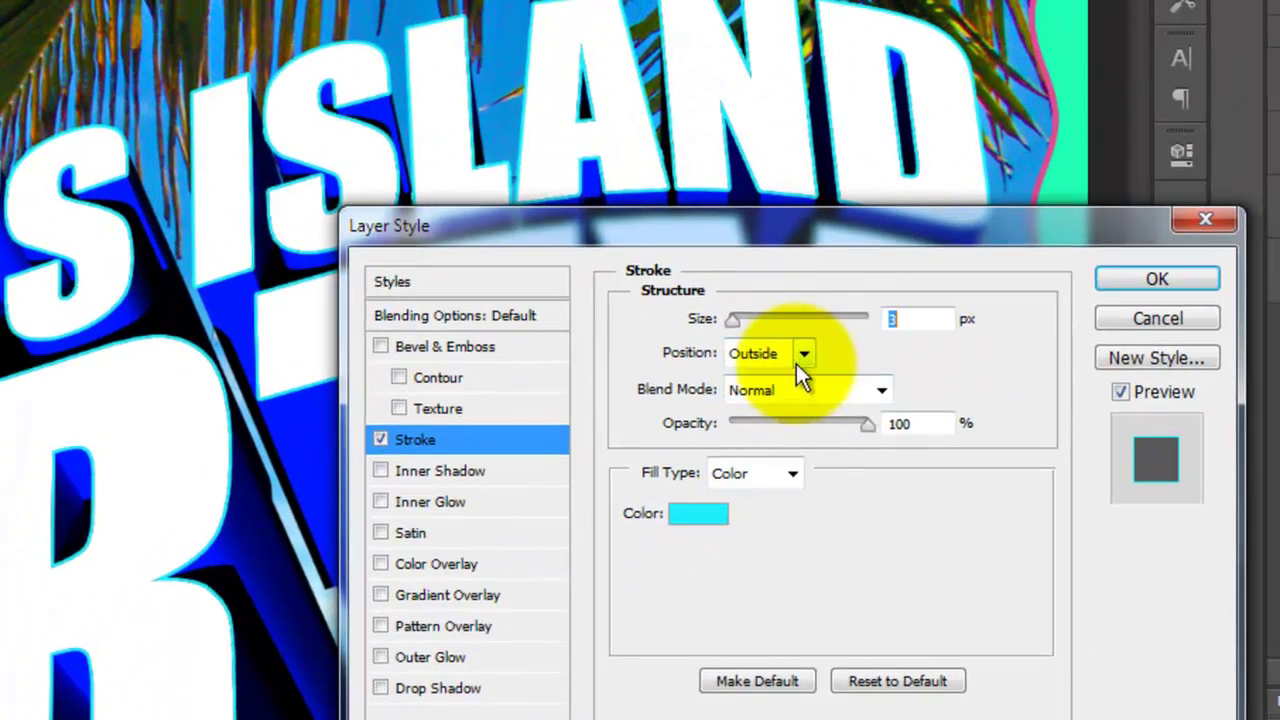
left_click(802, 355)
left_click(772, 404)
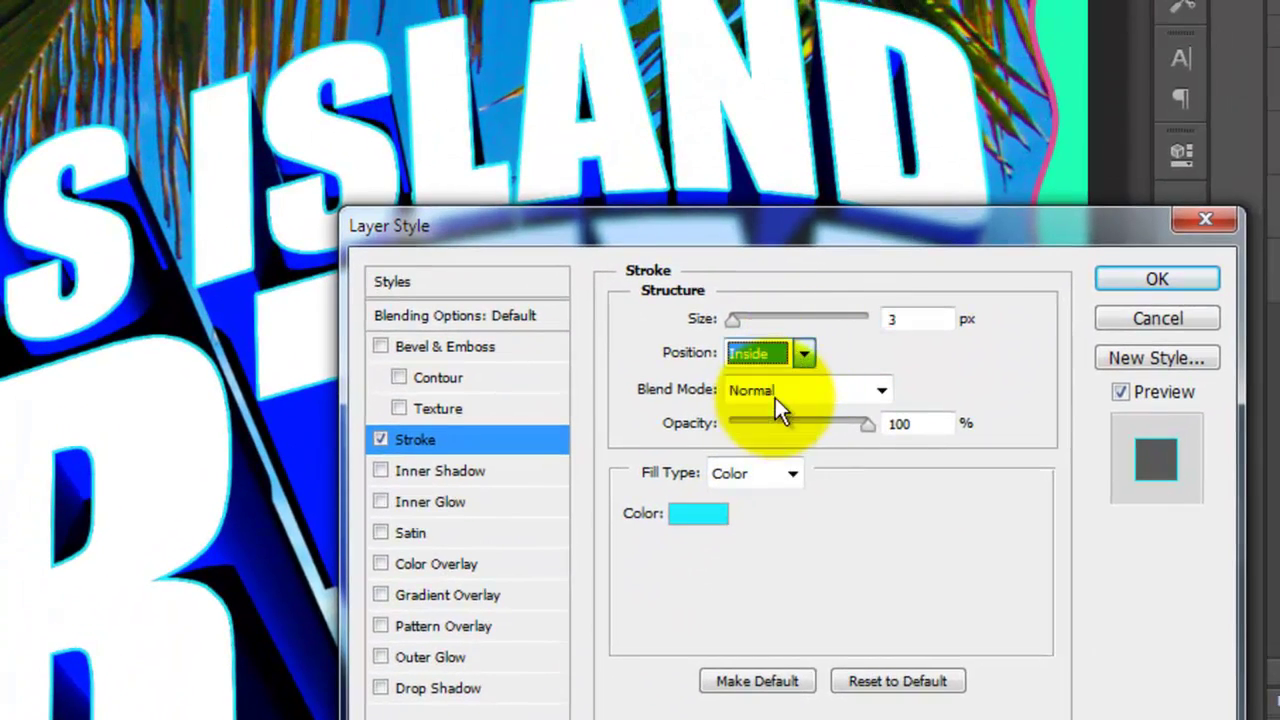
double_click(894, 319)
type("6")
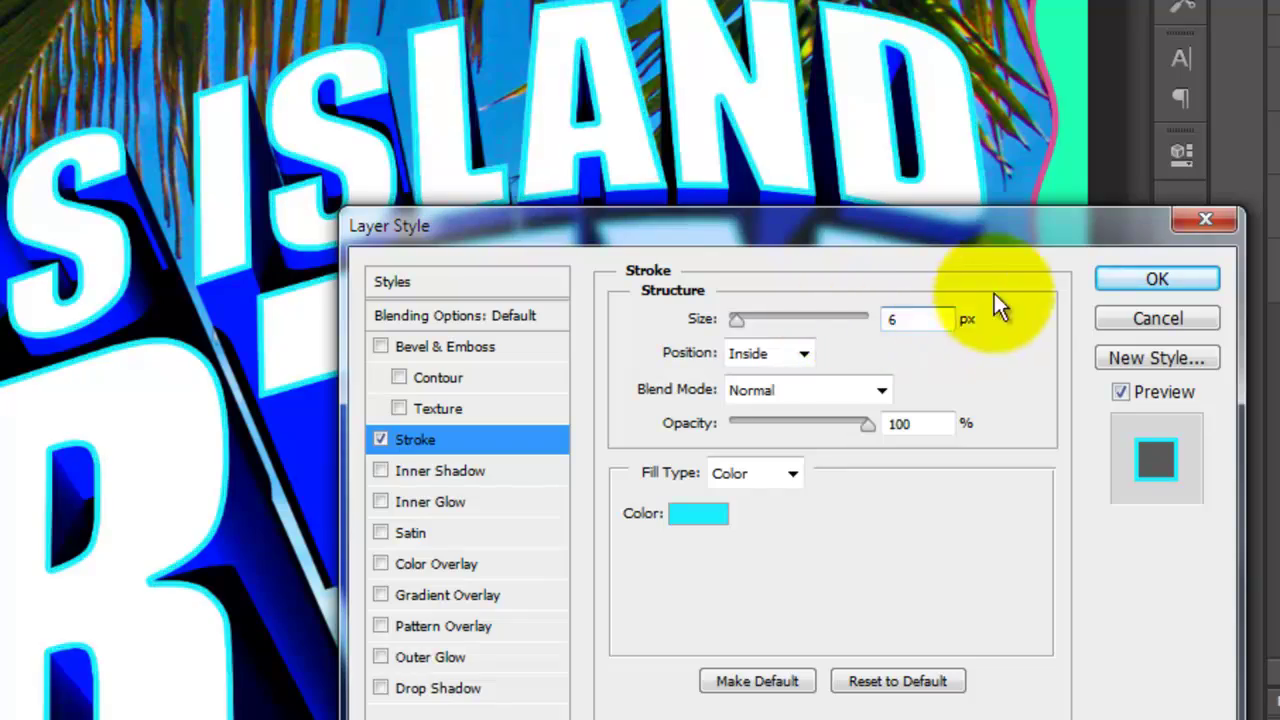
left_click(1134, 280)
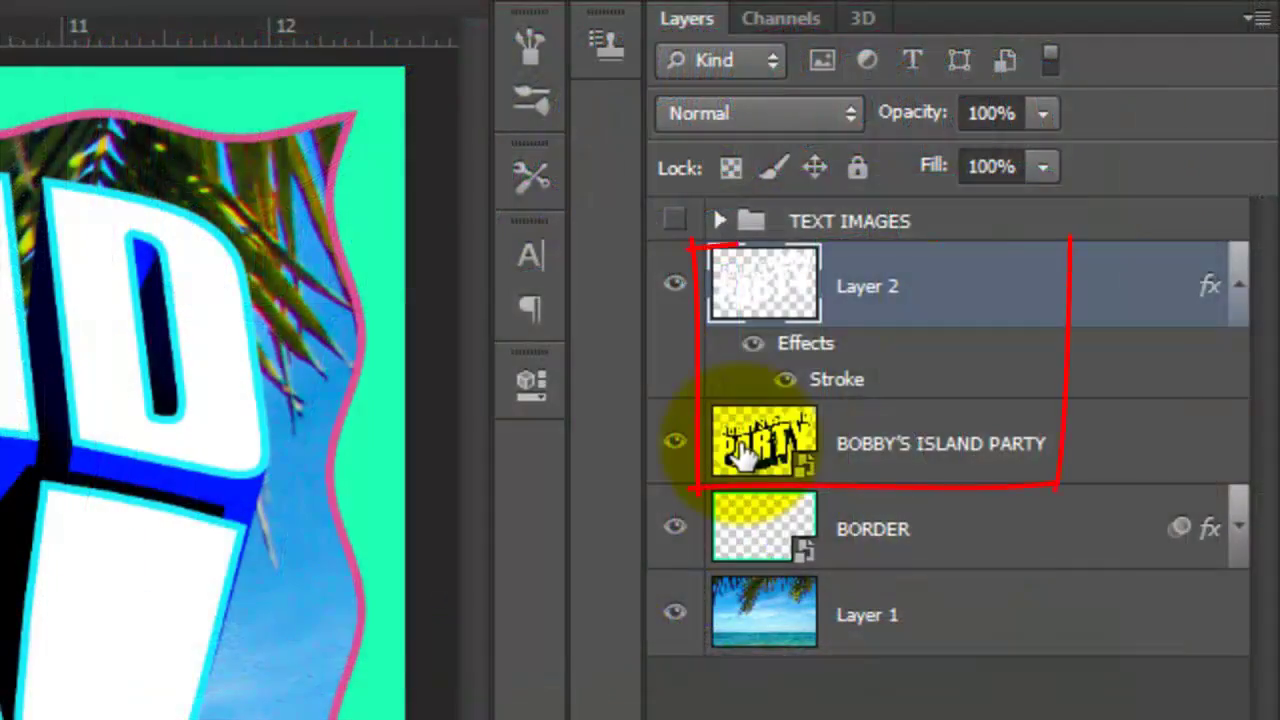
Merge the BOBBY'S ISLAND PARTY layer with Layer 2 into a single layer
key("shift")
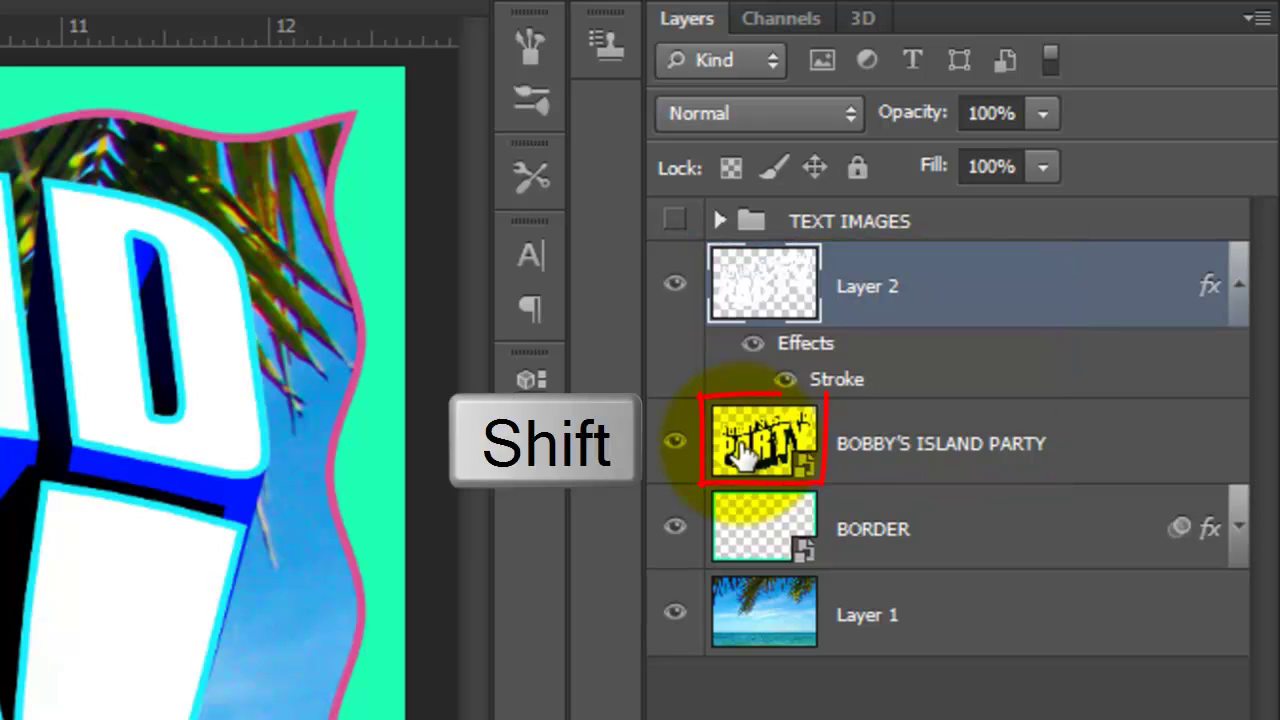
left_click(740, 455, "shift")
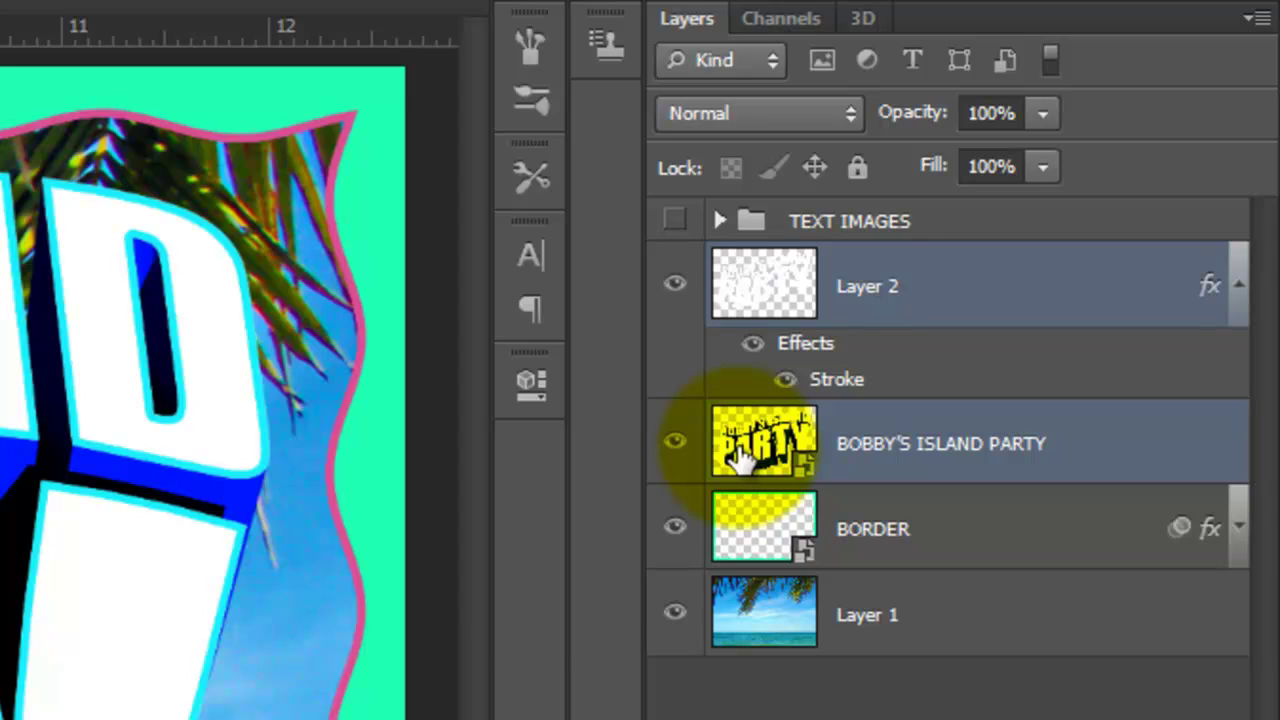
key("ctrl+e")
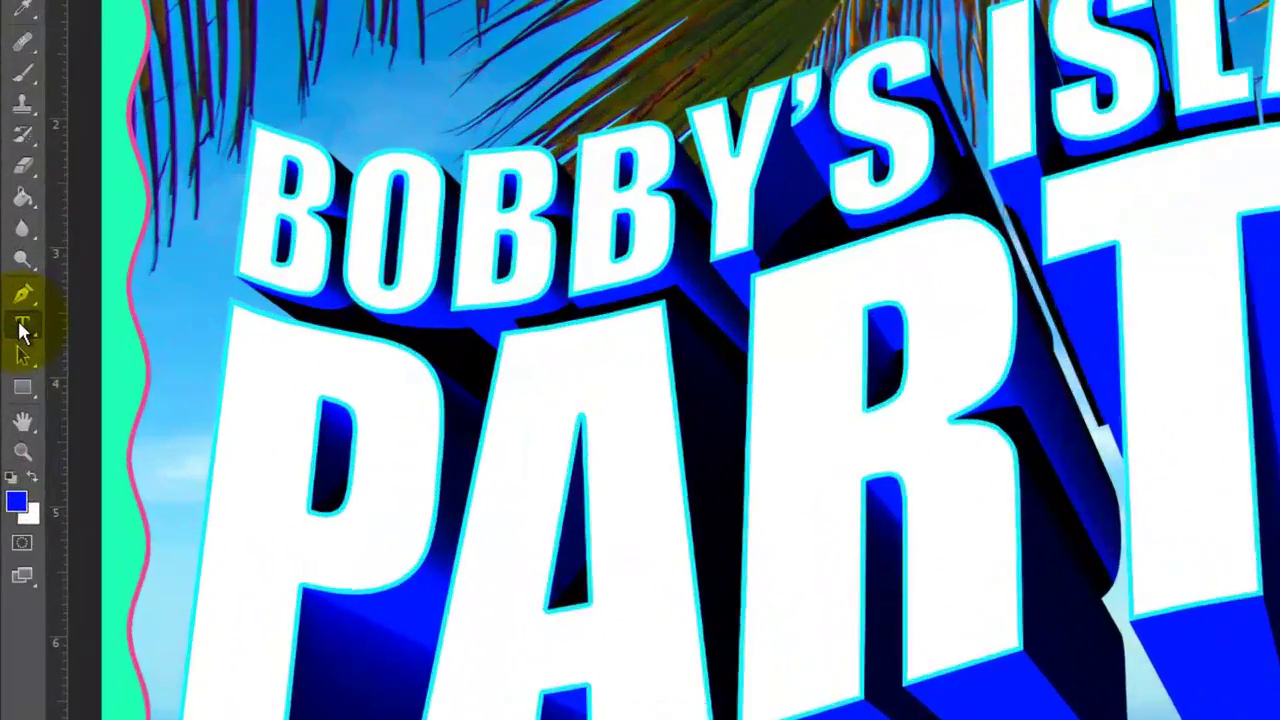
Set up the Type tool with white 81 pt Honey Script
left_click(13, 334)
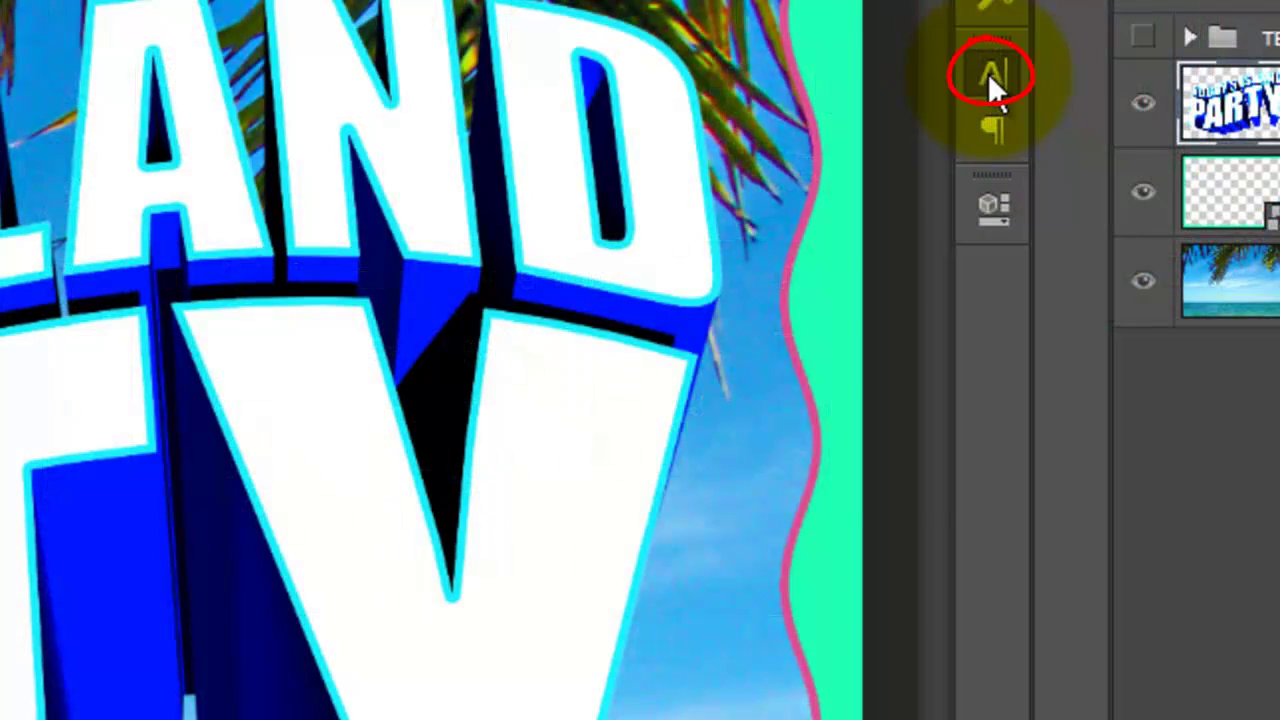
left_click(988, 73)
left_click(740, 94)
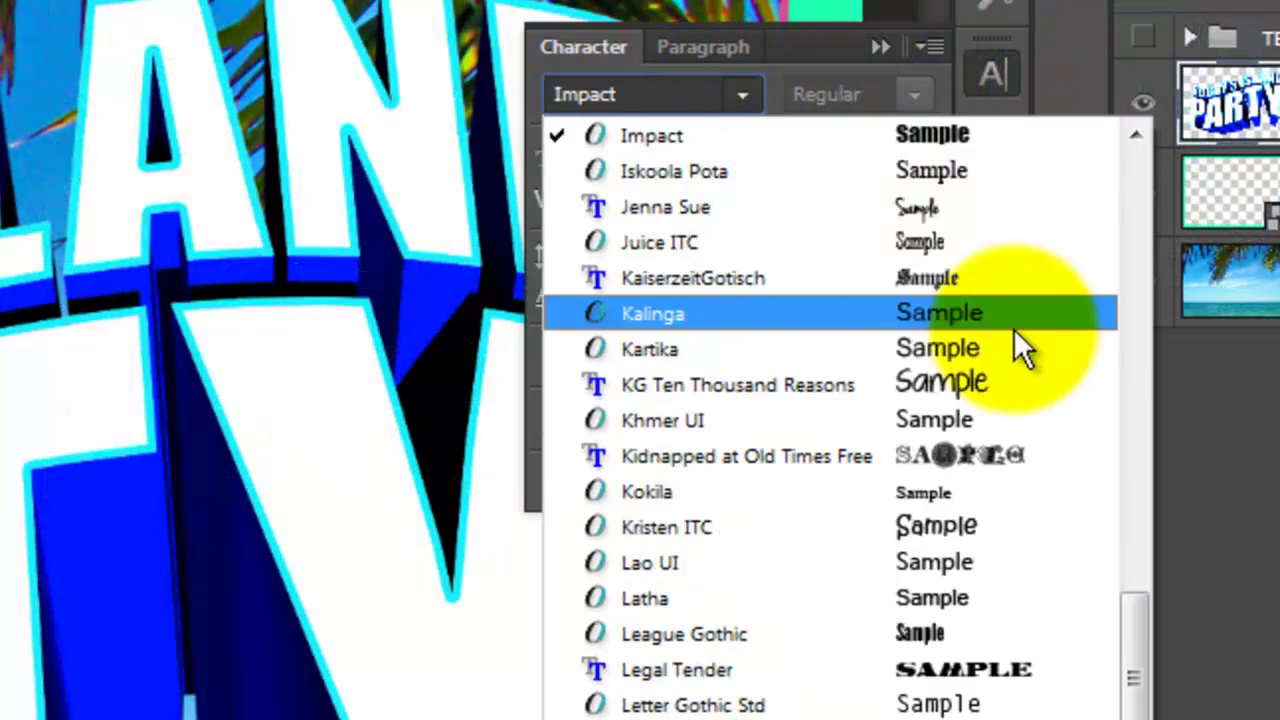
scroll(1013, 340, "up", 3)
left_click(671, 312)
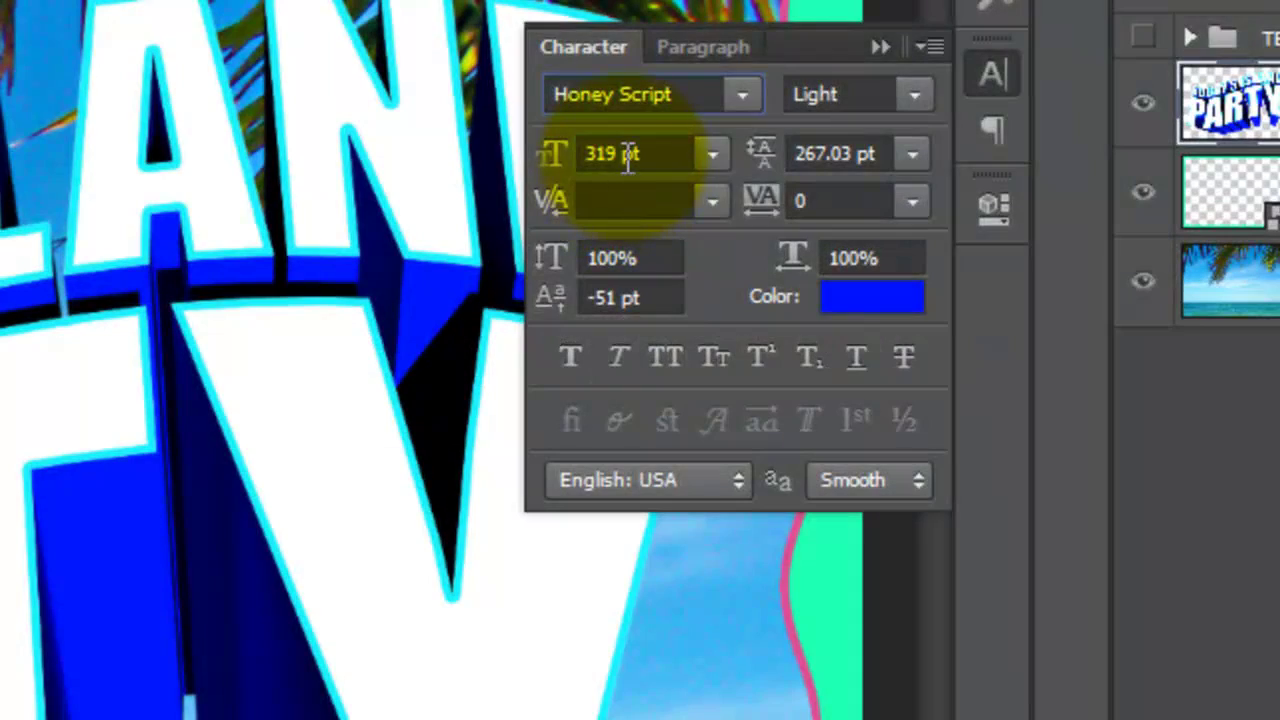
left_click(628, 155)
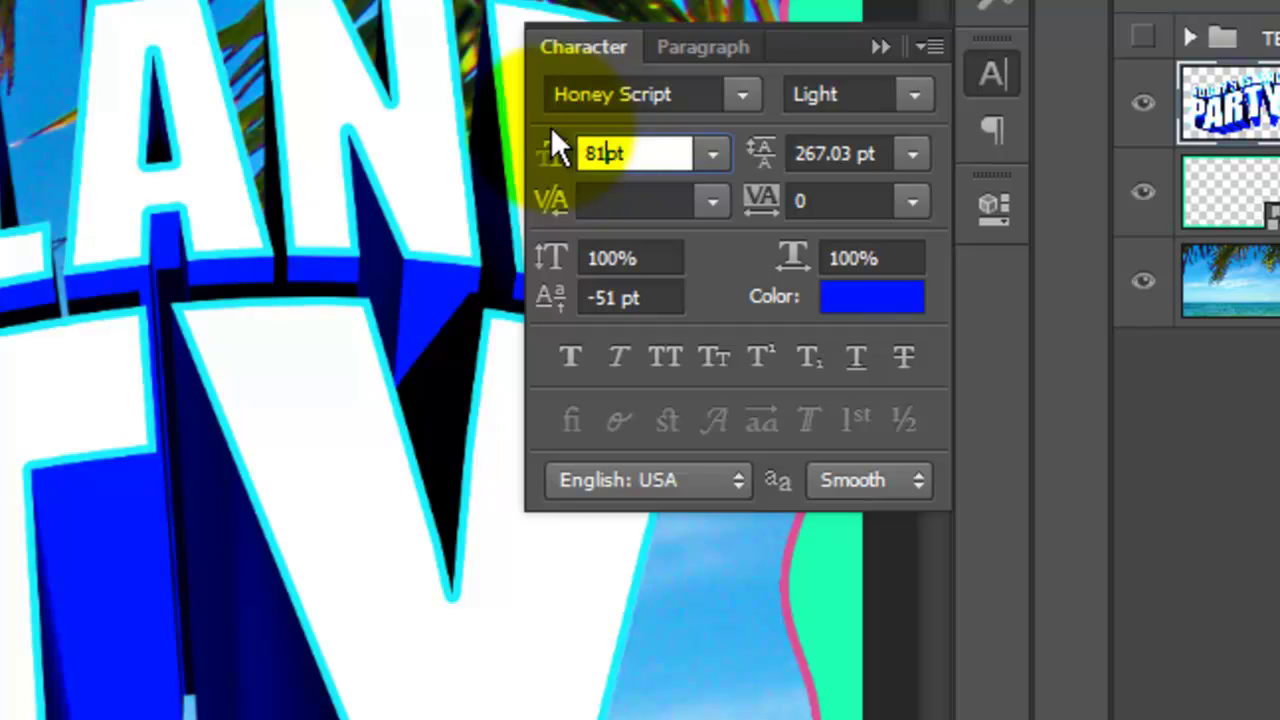
left_click(855, 307)
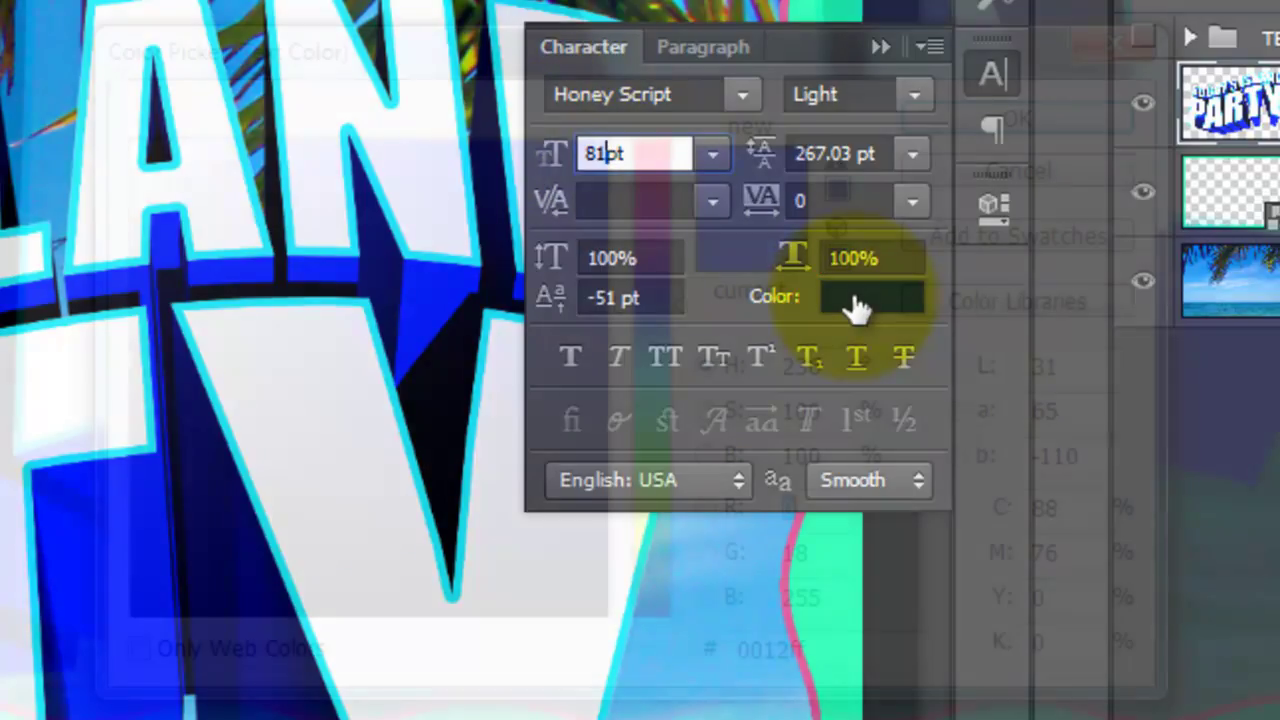
mouse_move(134, 152)
left_mouse_down()
mouse_move(114, 151)
mouse_move(130, 138)
left_mouse_up()
left_click(1017, 119)
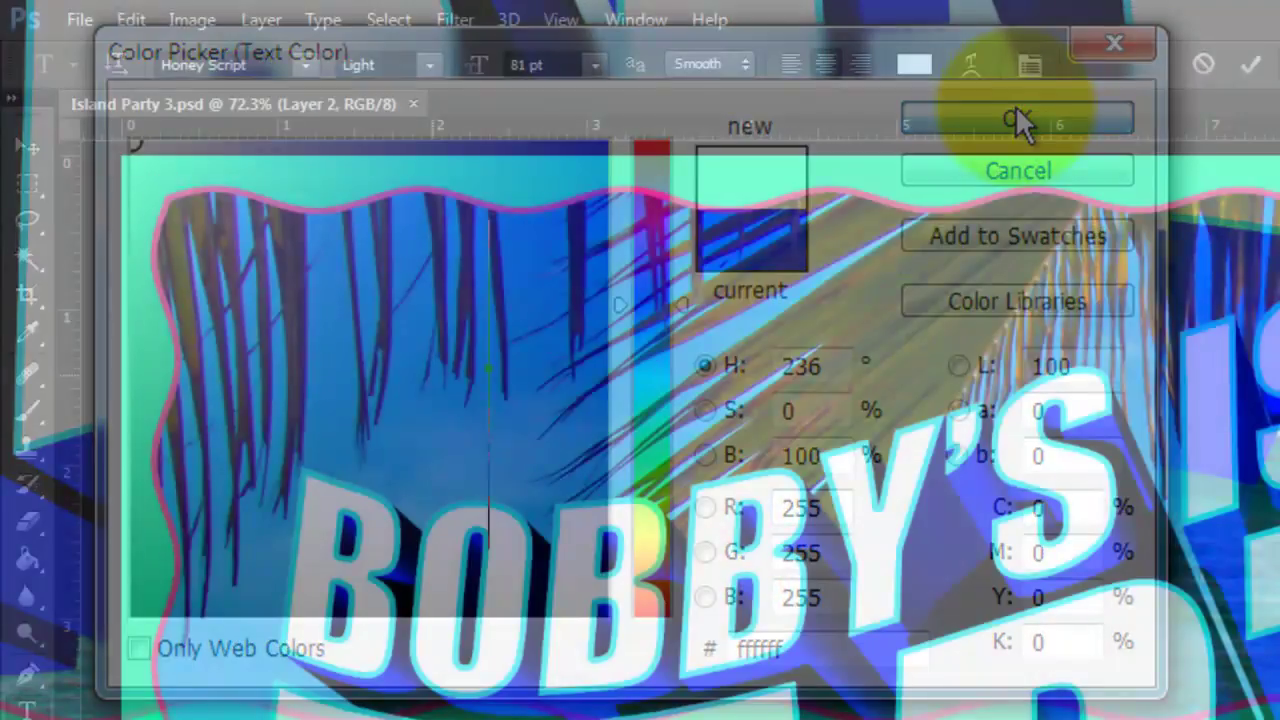
Type 'You're invited to' in faux italic and move it above the title
left_click(433, 380)
type("You're inv")
type("ited to")
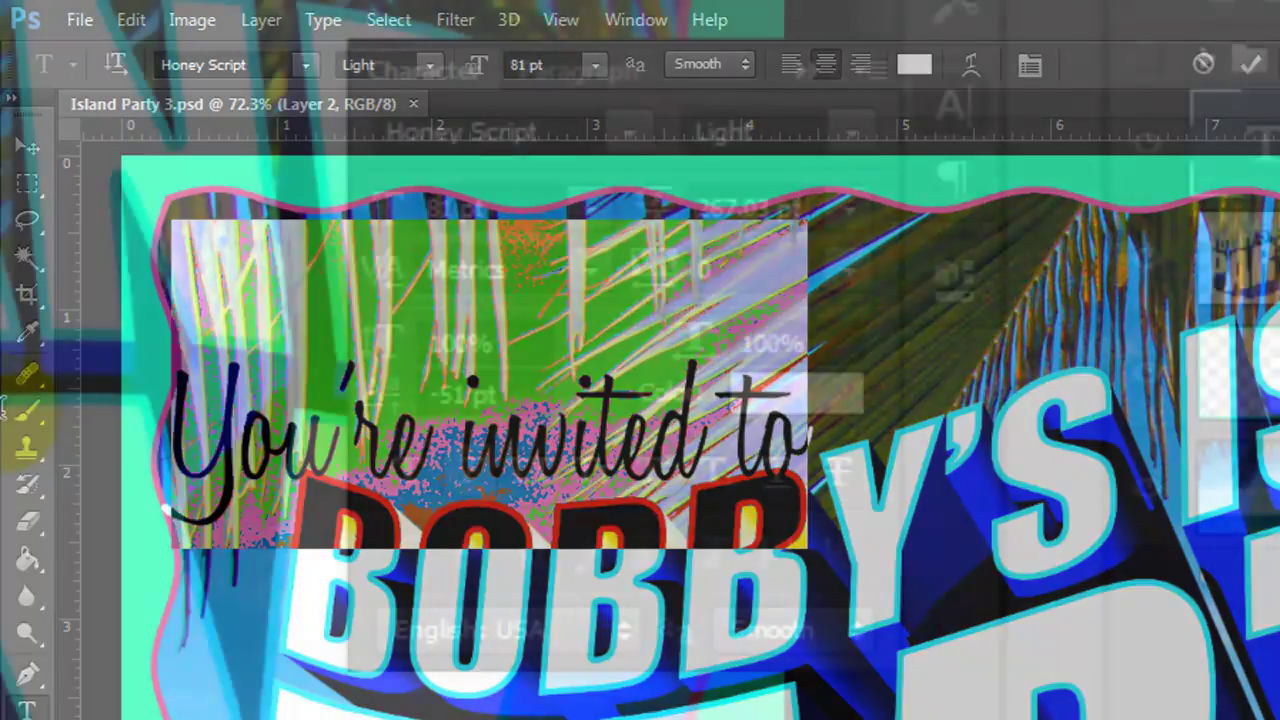
left_click(470, 475)
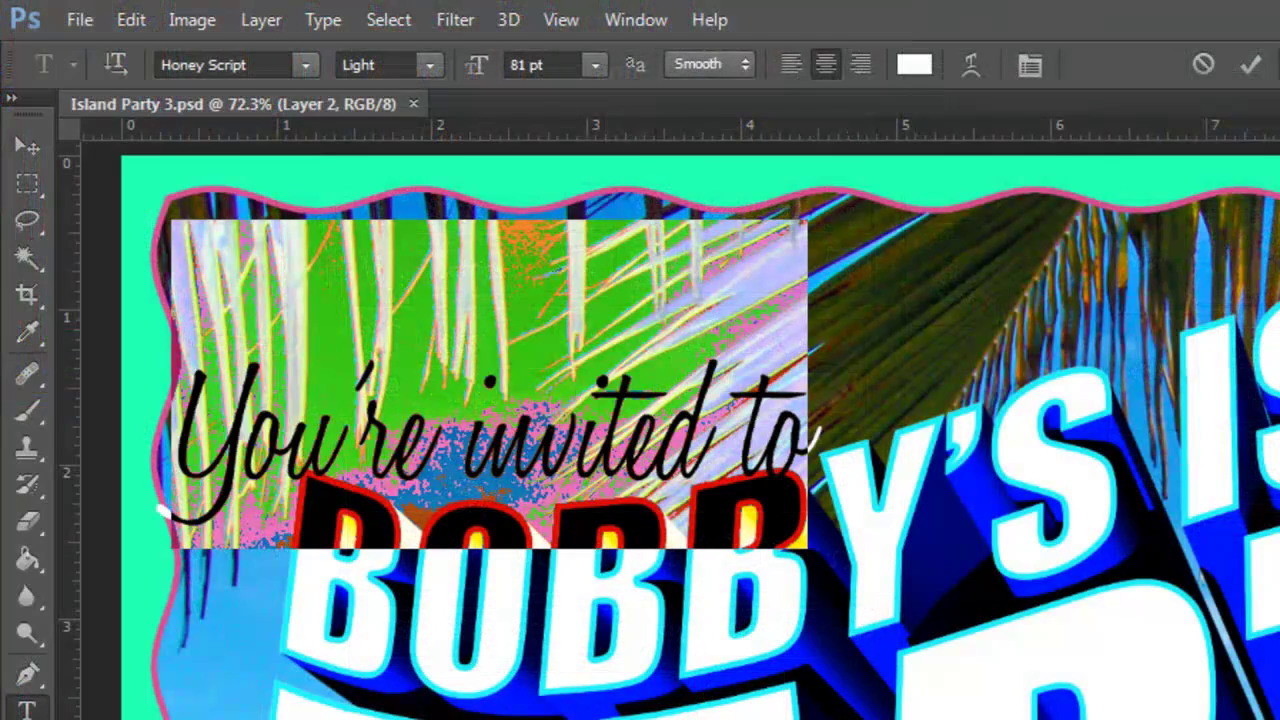
left_click(33, 145)
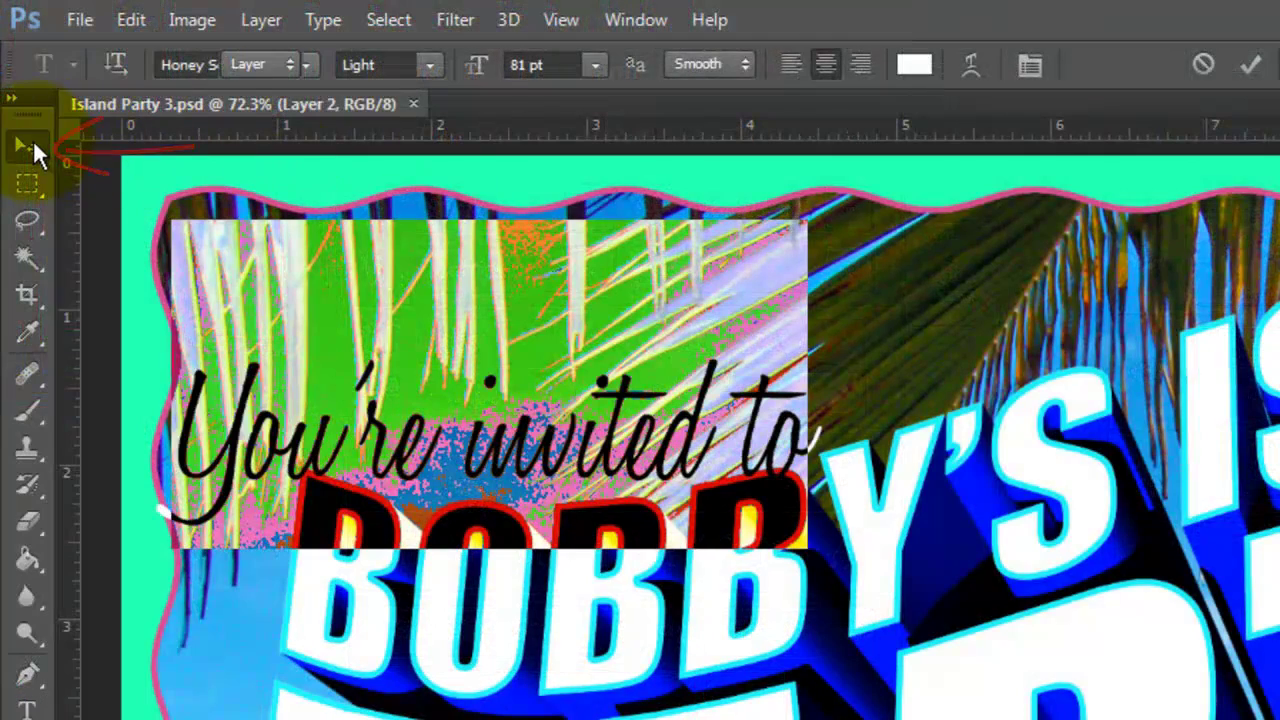
left_click_drag(405, 452, 465, 372)
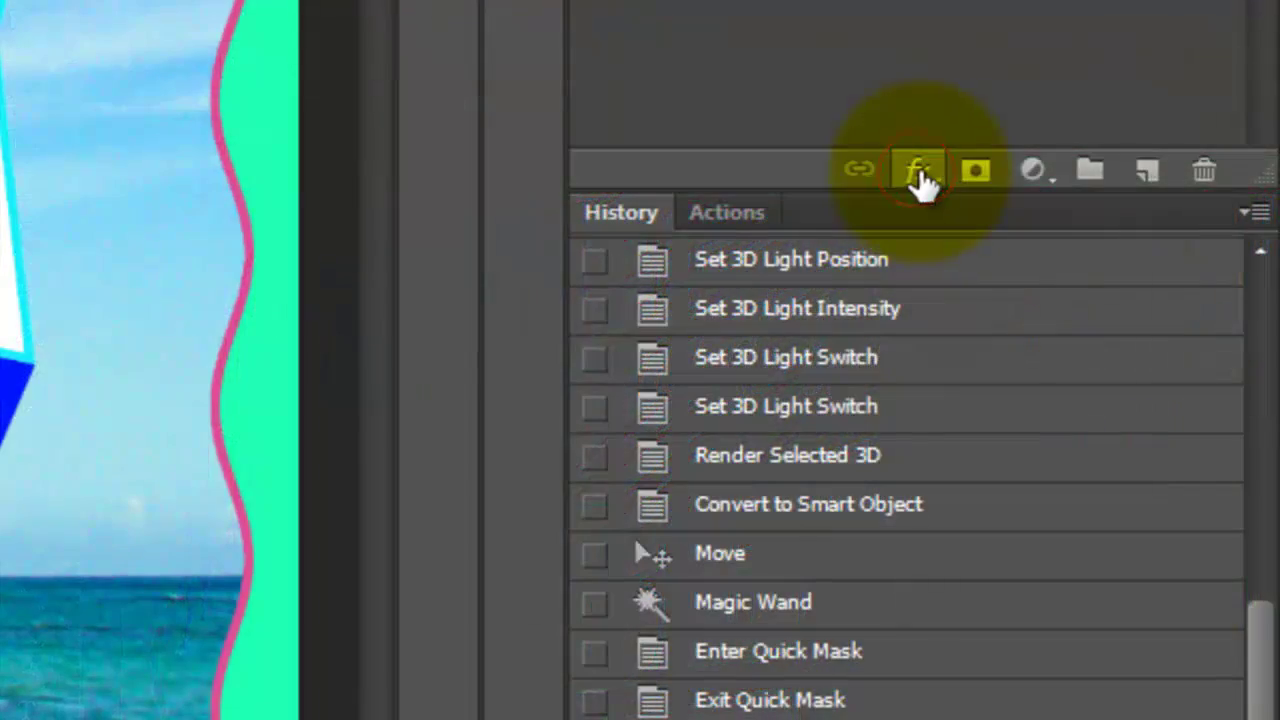
Stroke 'You're invited to' 7 px with blue sampled from the 3D letters
left_click(918, 175)
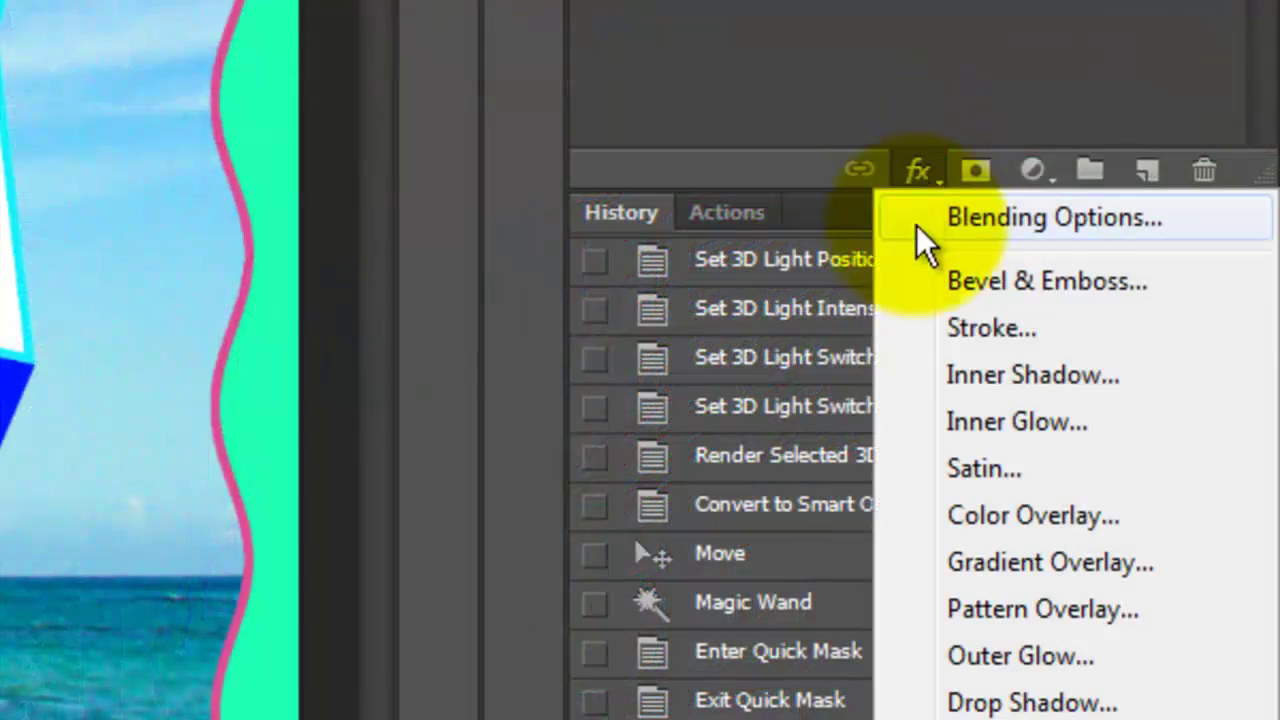
left_click(970, 323)
left_click(490, 410)
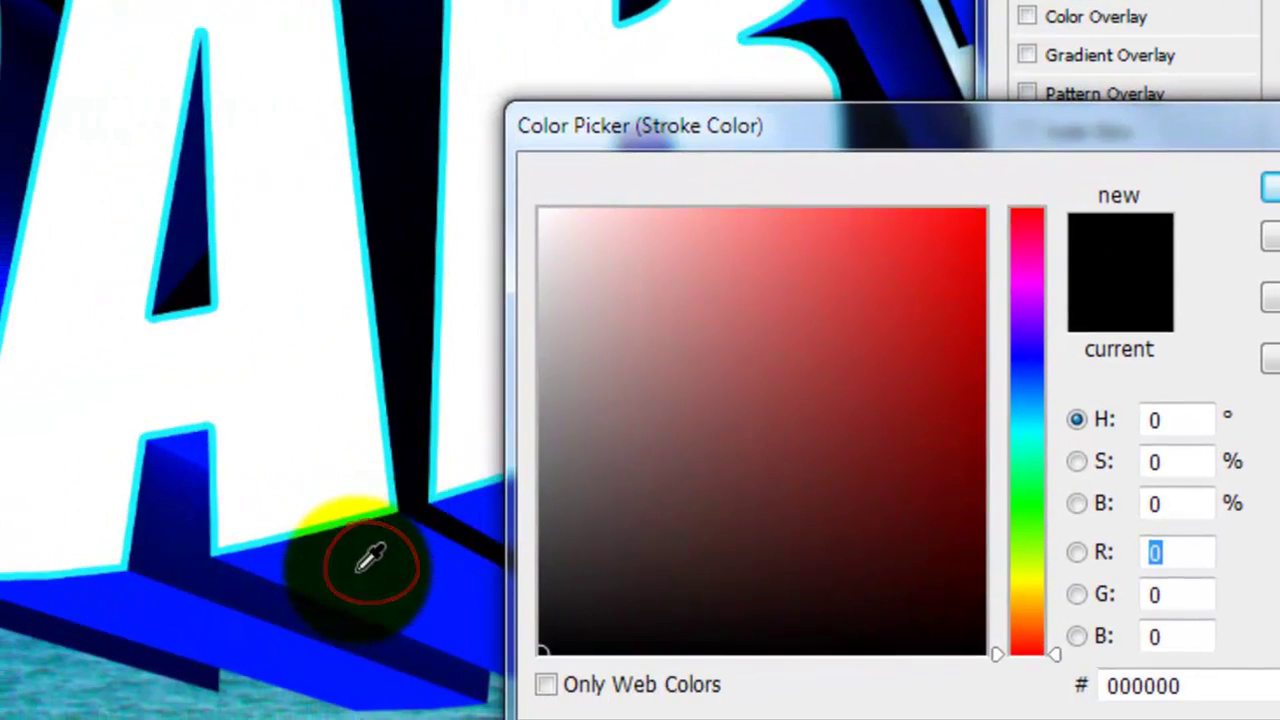
left_click(370, 558)
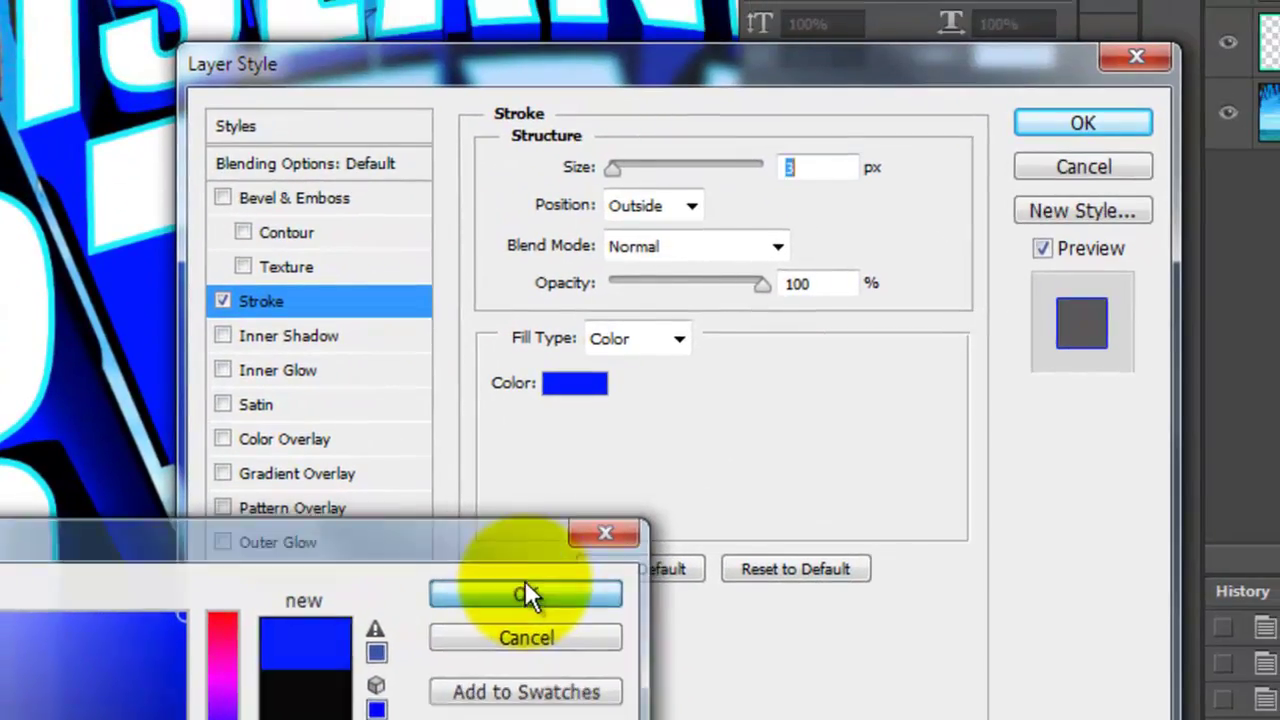
left_click(525, 593)
type("7")
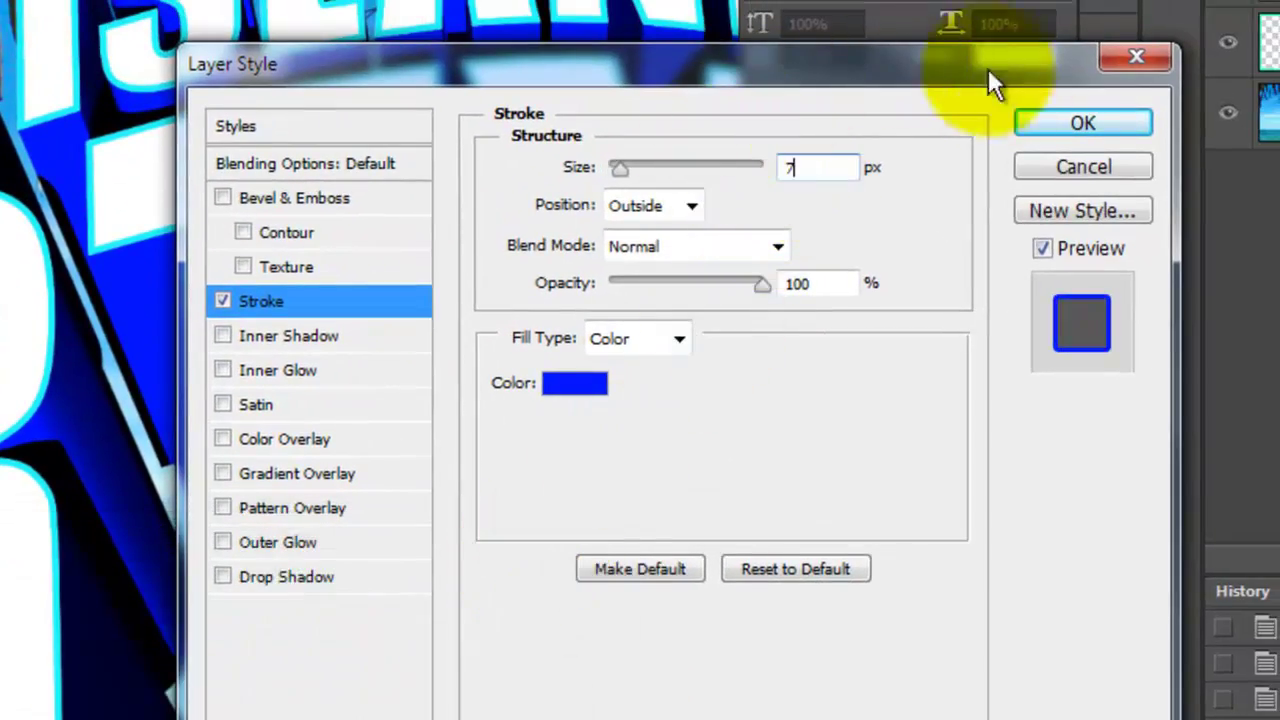
left_click(1105, 128)
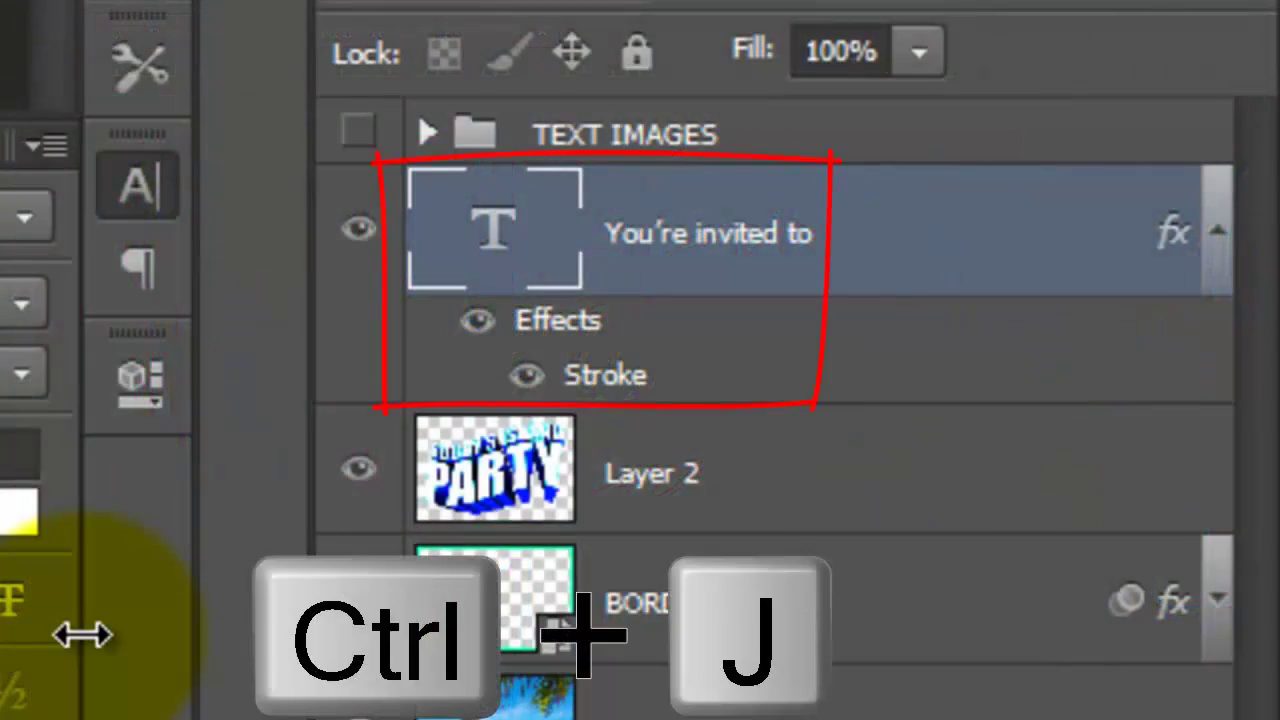
Duplicate the script line, move it lower right and retype it as 'August 4th'
key("ctrl+j")
left_click_drag(320, 140, 818, 552)
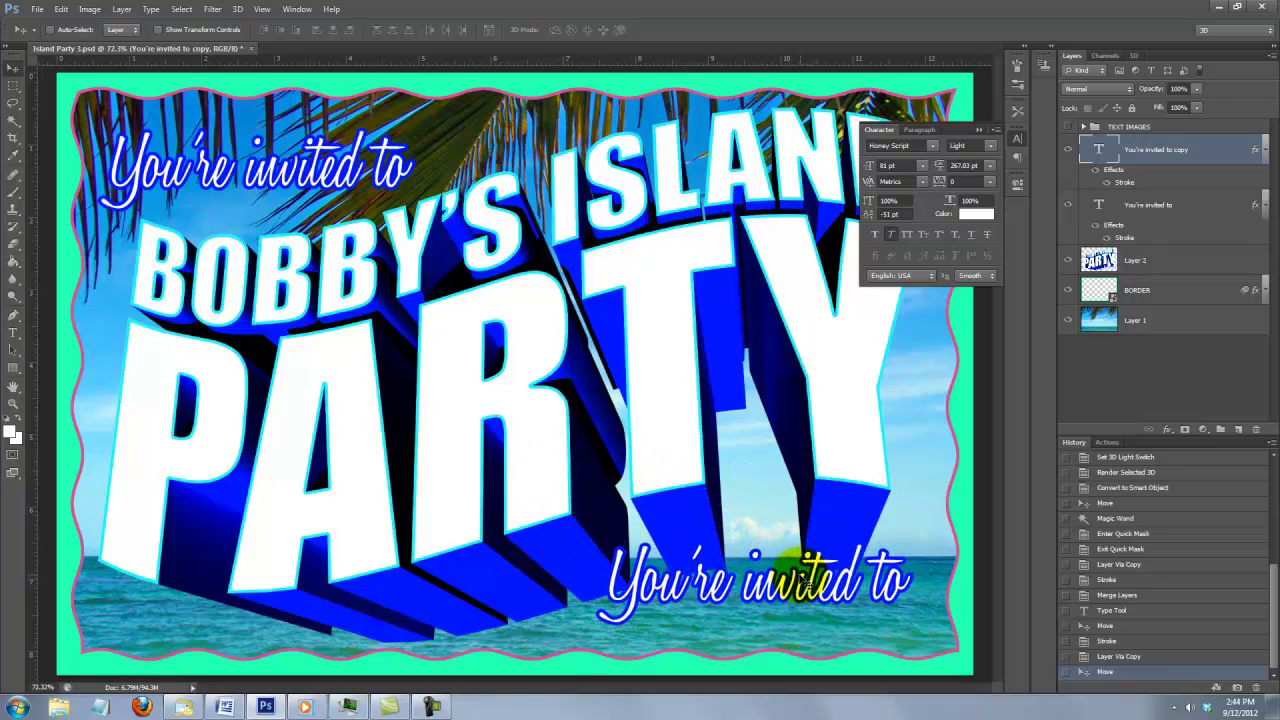
key("t")
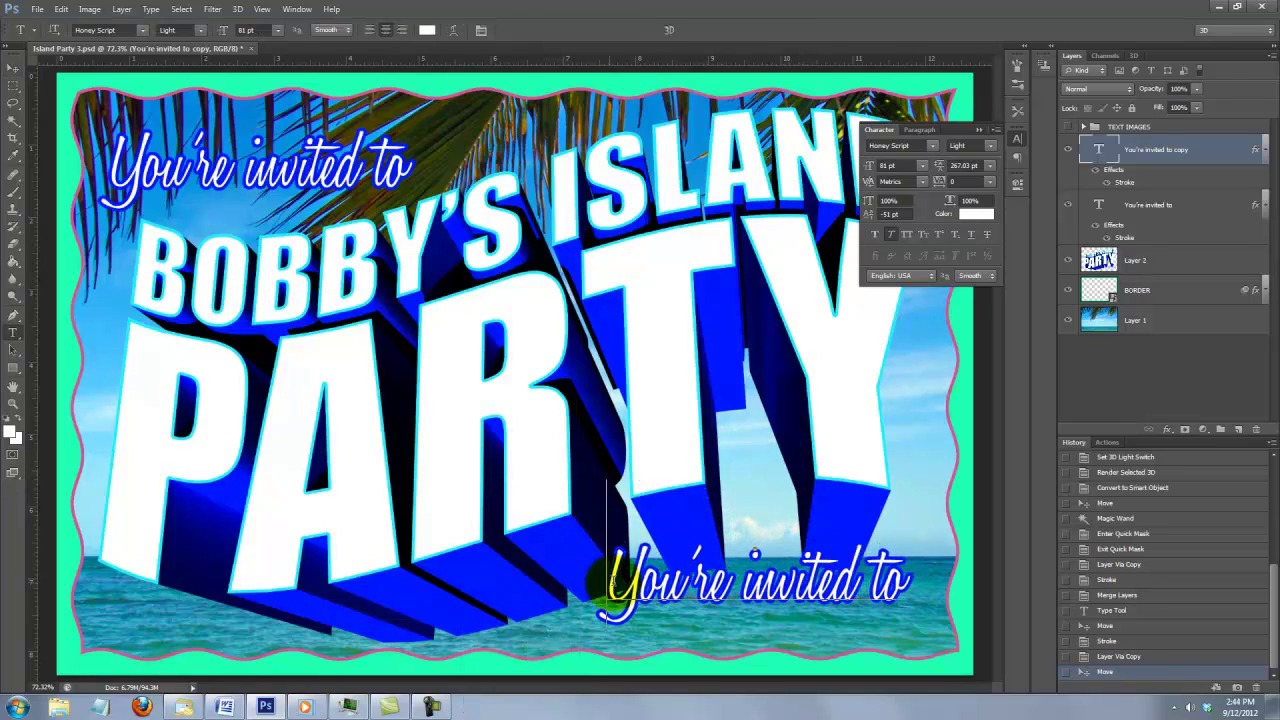
left_click_drag(612, 590, 866, 530)
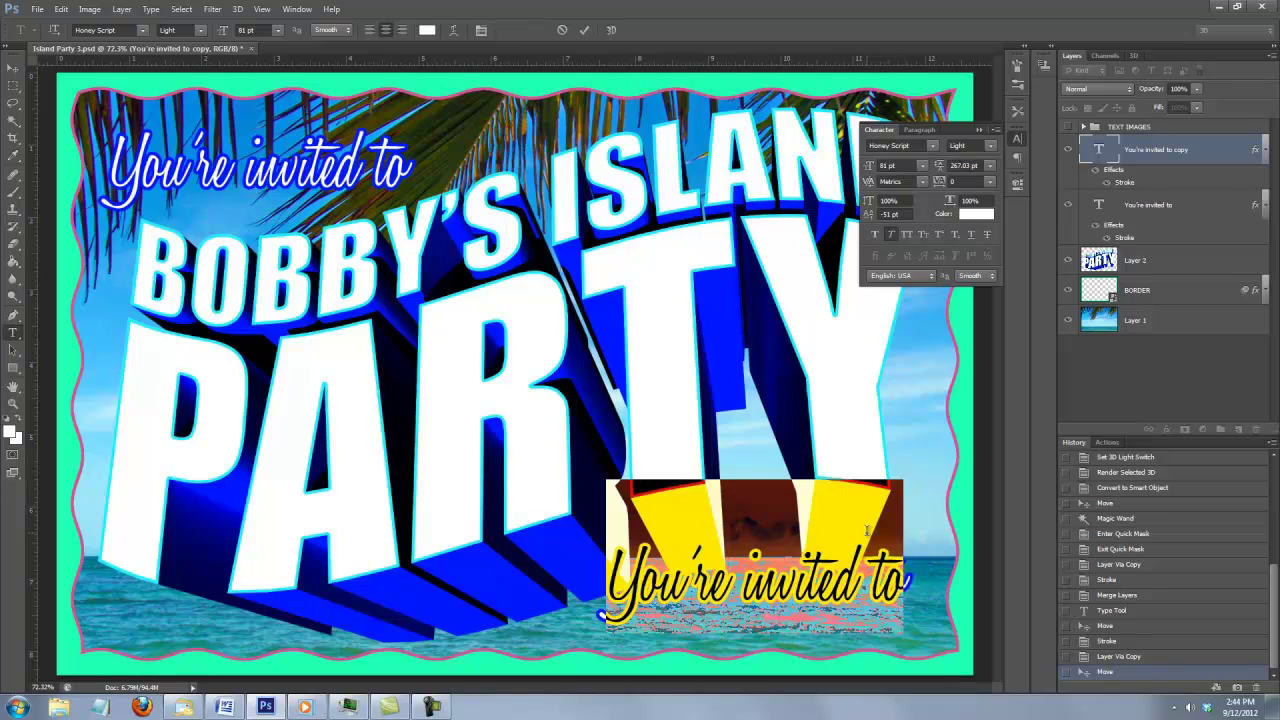
type("August 4th")
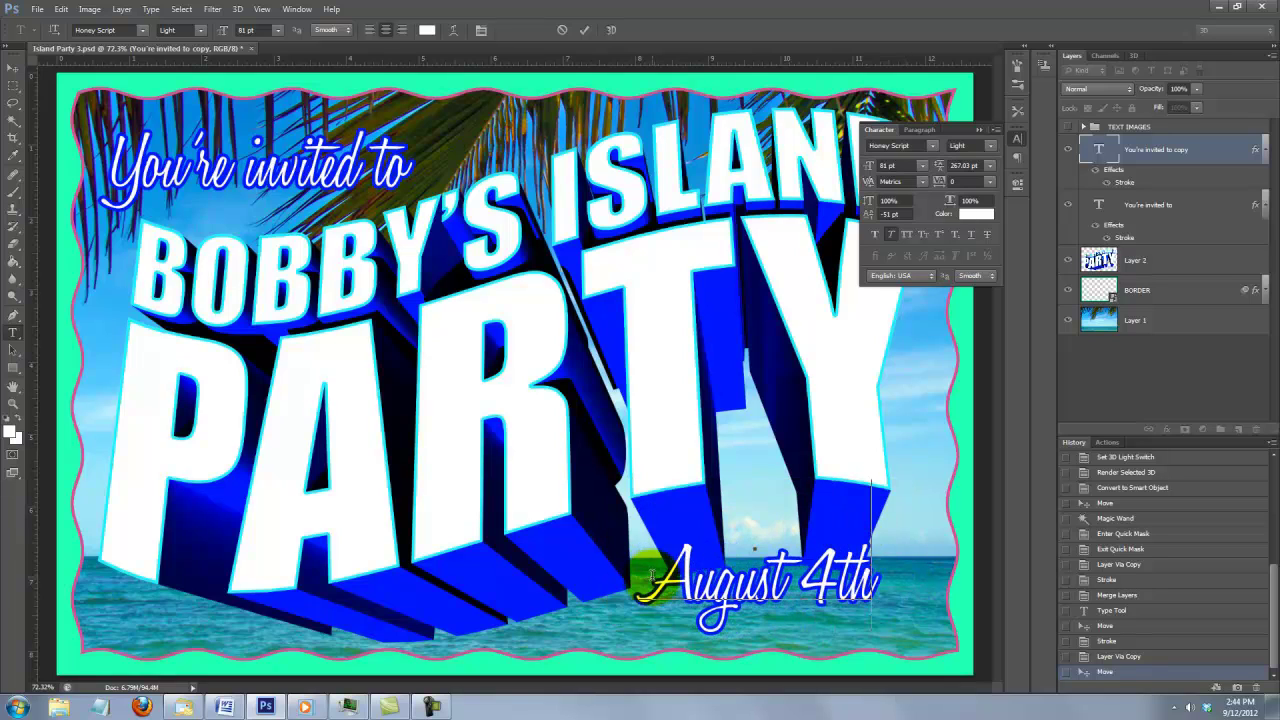
Size 'August 4th' to 68 pt, raise the 'th', and nudge it over the sea
key("ctrl+a")
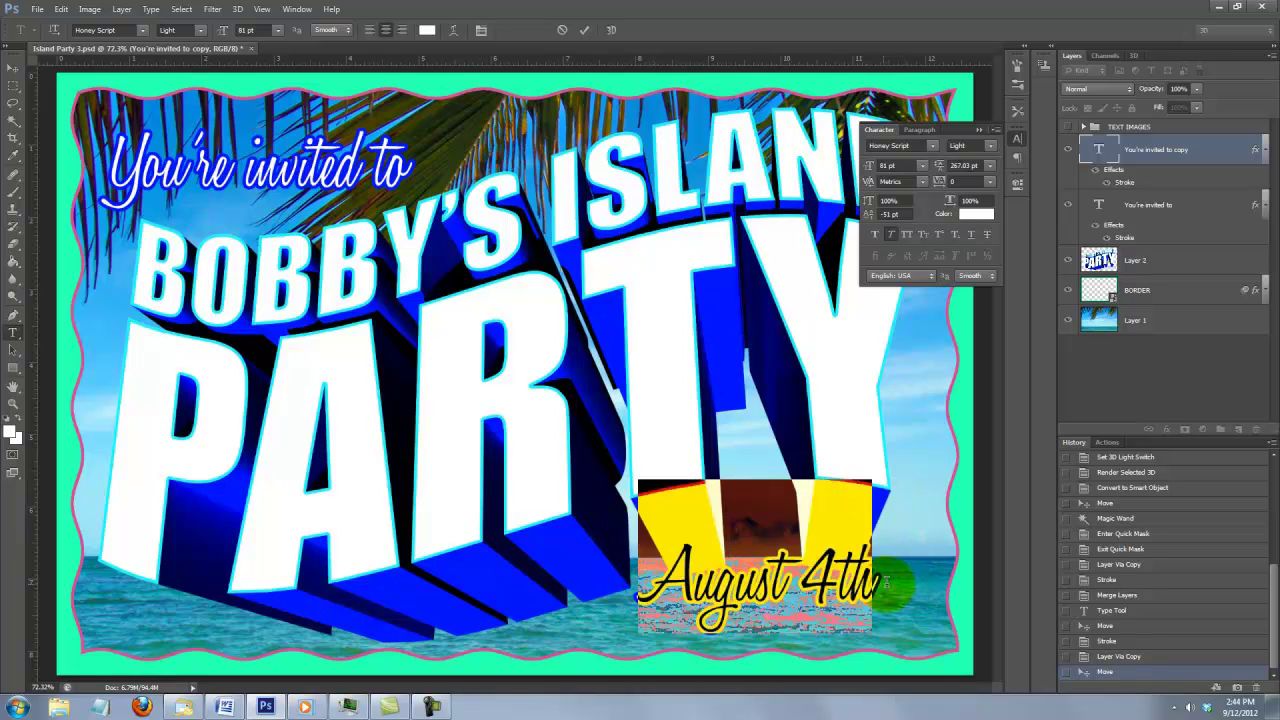
type("112")
key("Return")
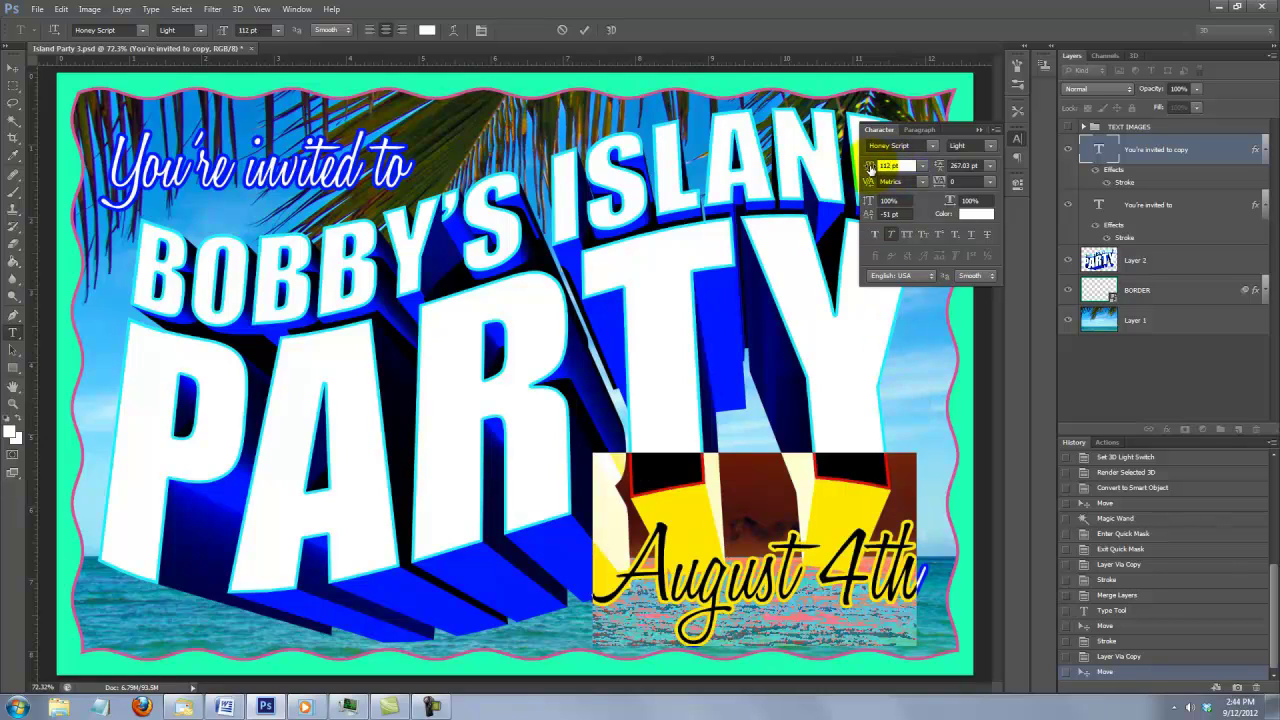
left_click(872, 550)
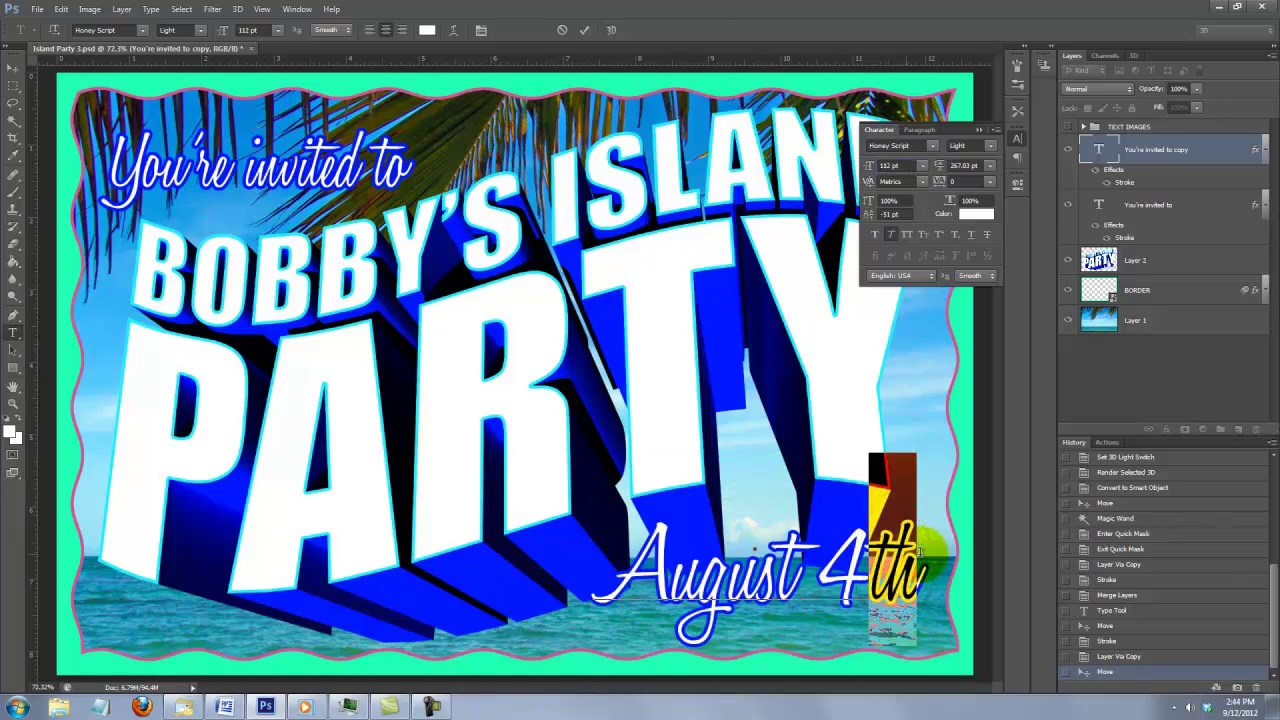
left_click_drag(872, 168, 846, 176)
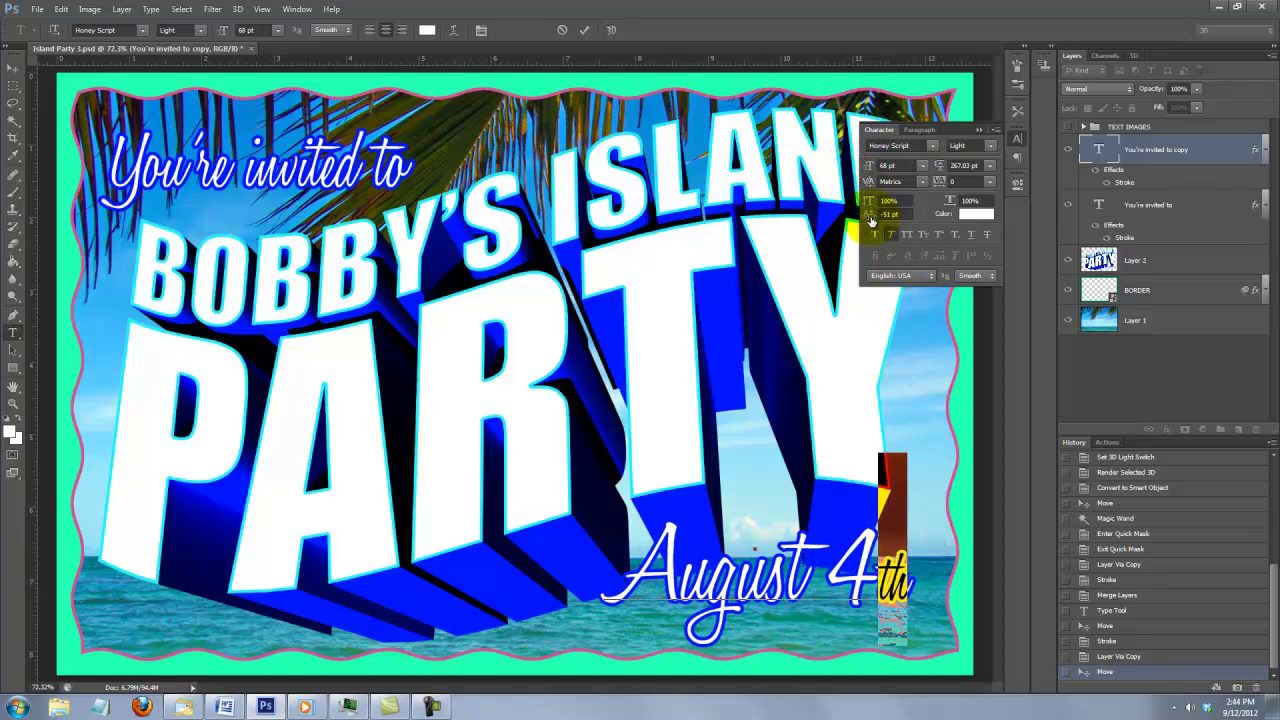
left_click_drag(868, 221, 882, 216)
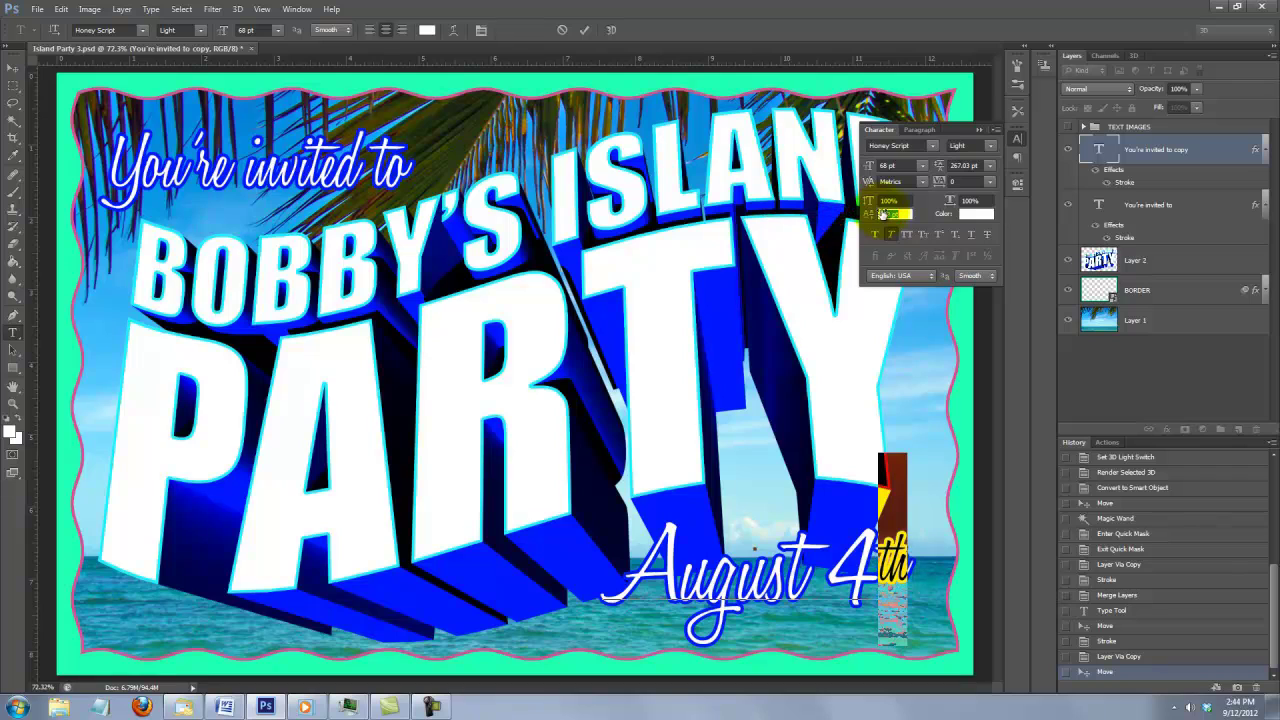
left_click(13, 67)
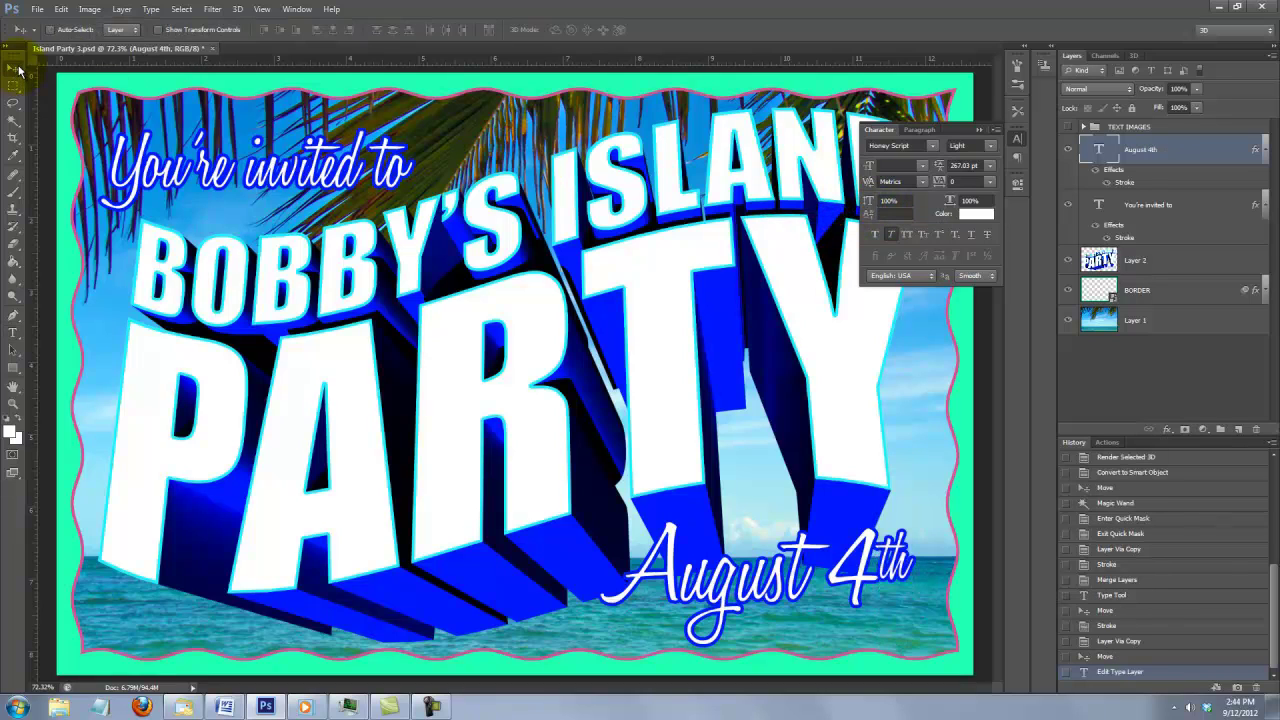
left_click(298, 230)
left_click_drag(662, 545, 699, 558)
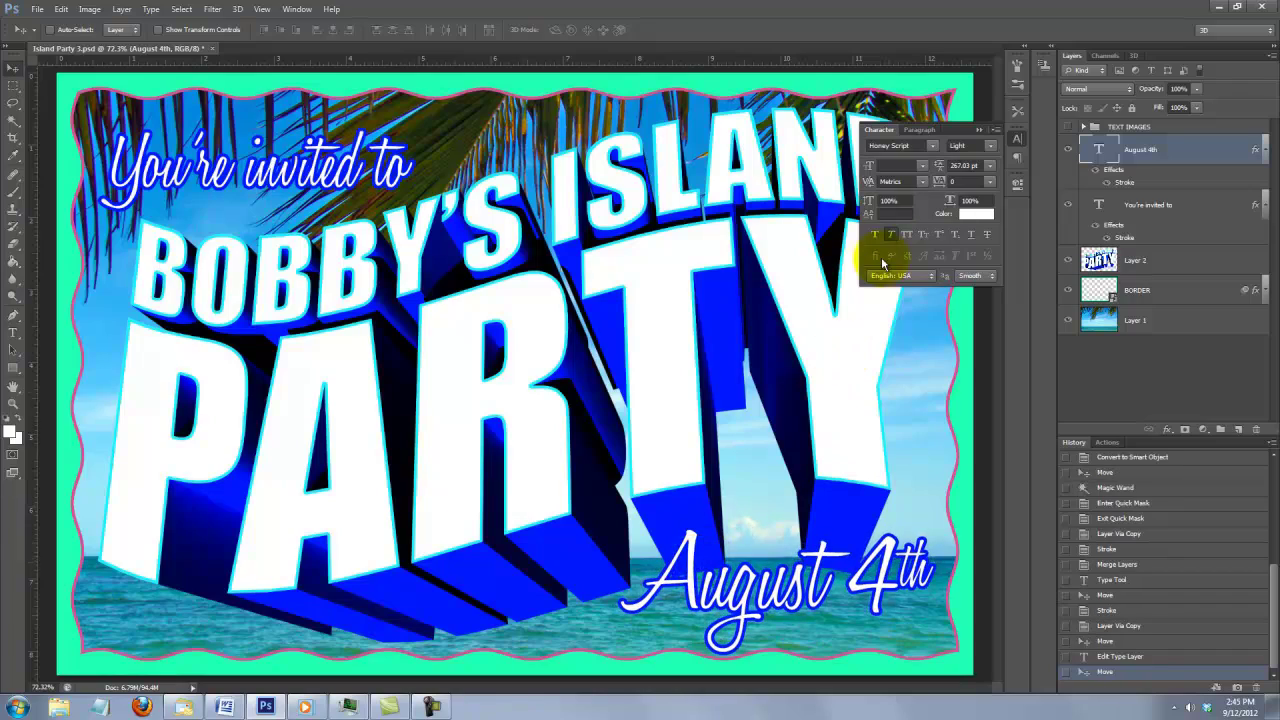
Group 'You're invited to' and 'August 4th' as SMALL TEXT, then expand TEXT IMAGES
left_click(978, 131)
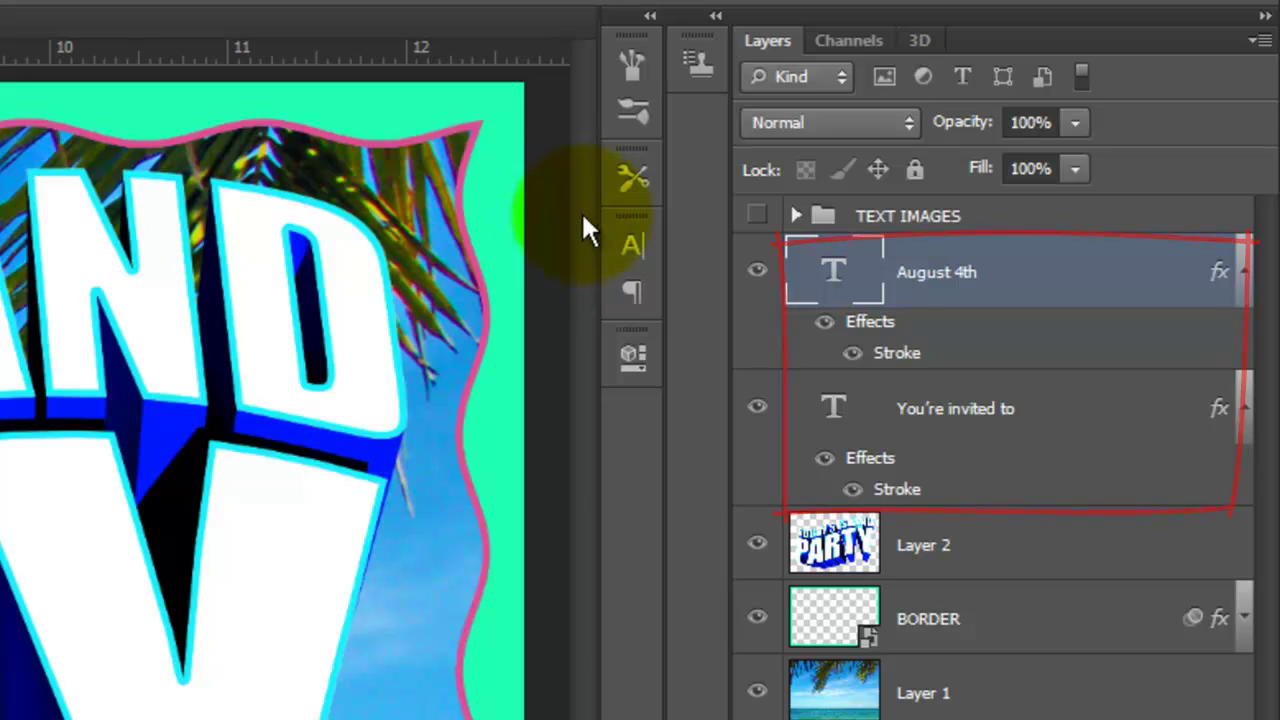
left_click(836, 420, "shift")
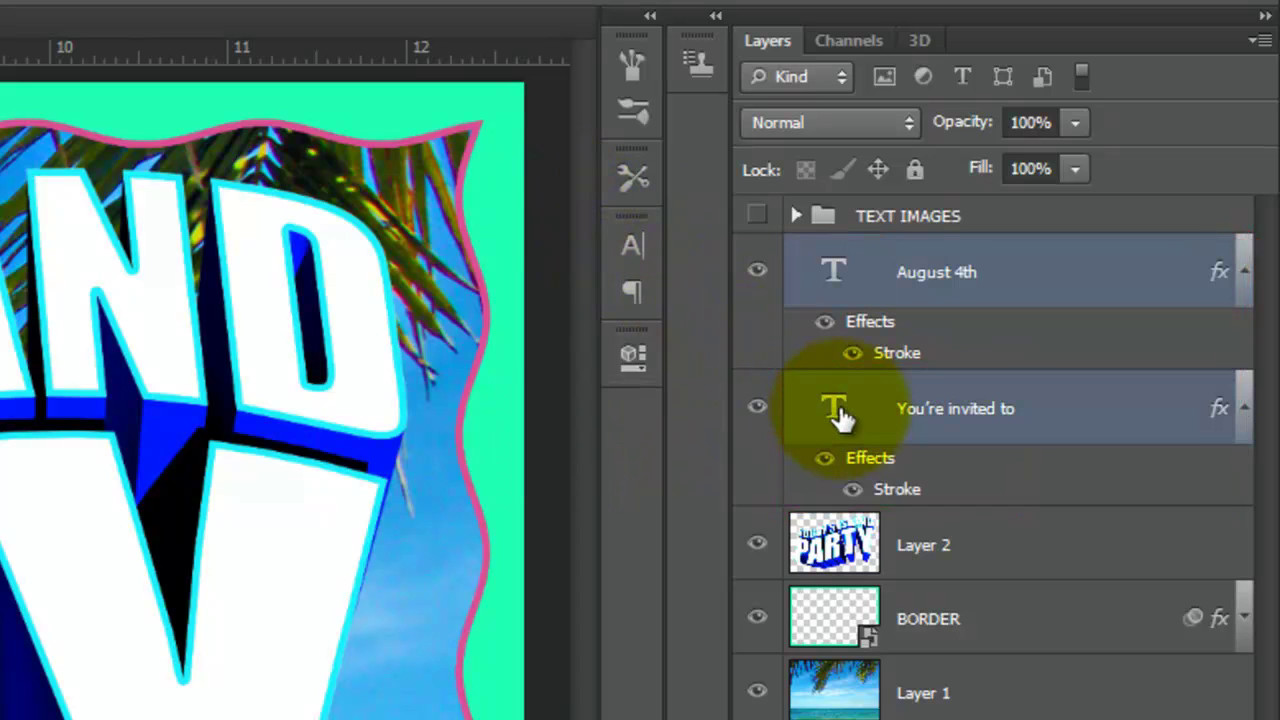
key("ctrl+g")
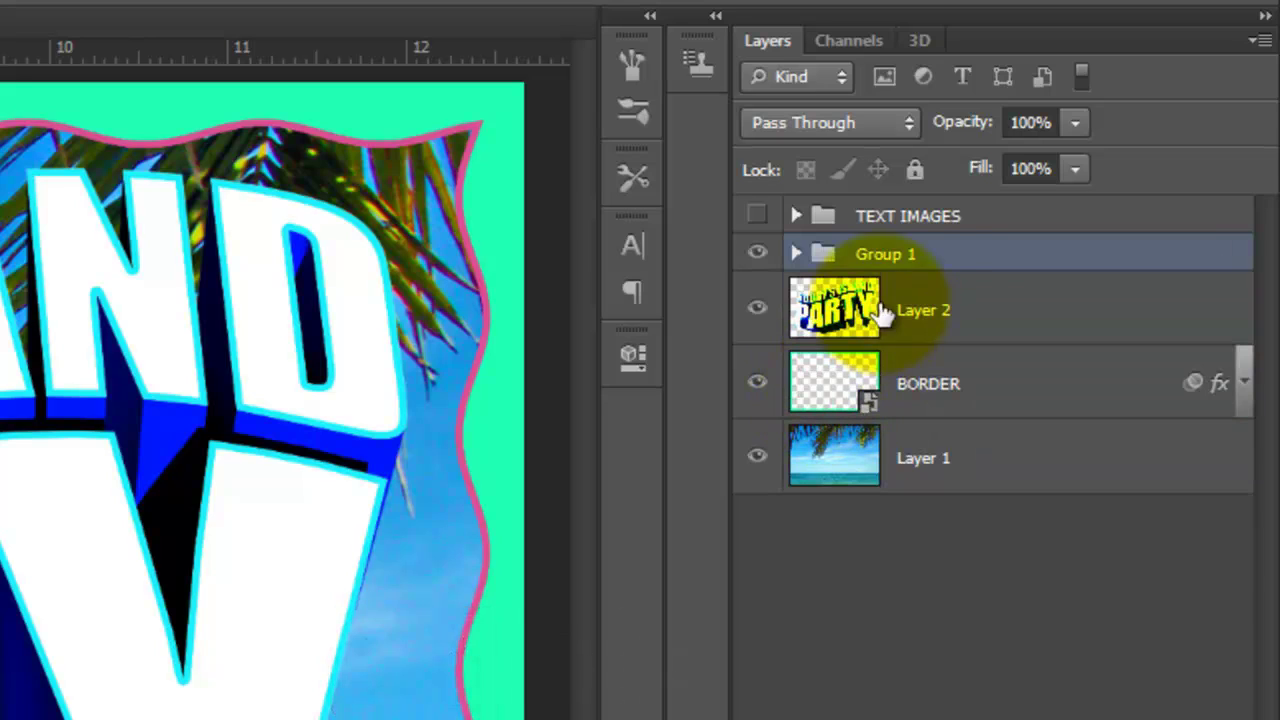
double_click(880, 258)
type("SMALL TEXT")
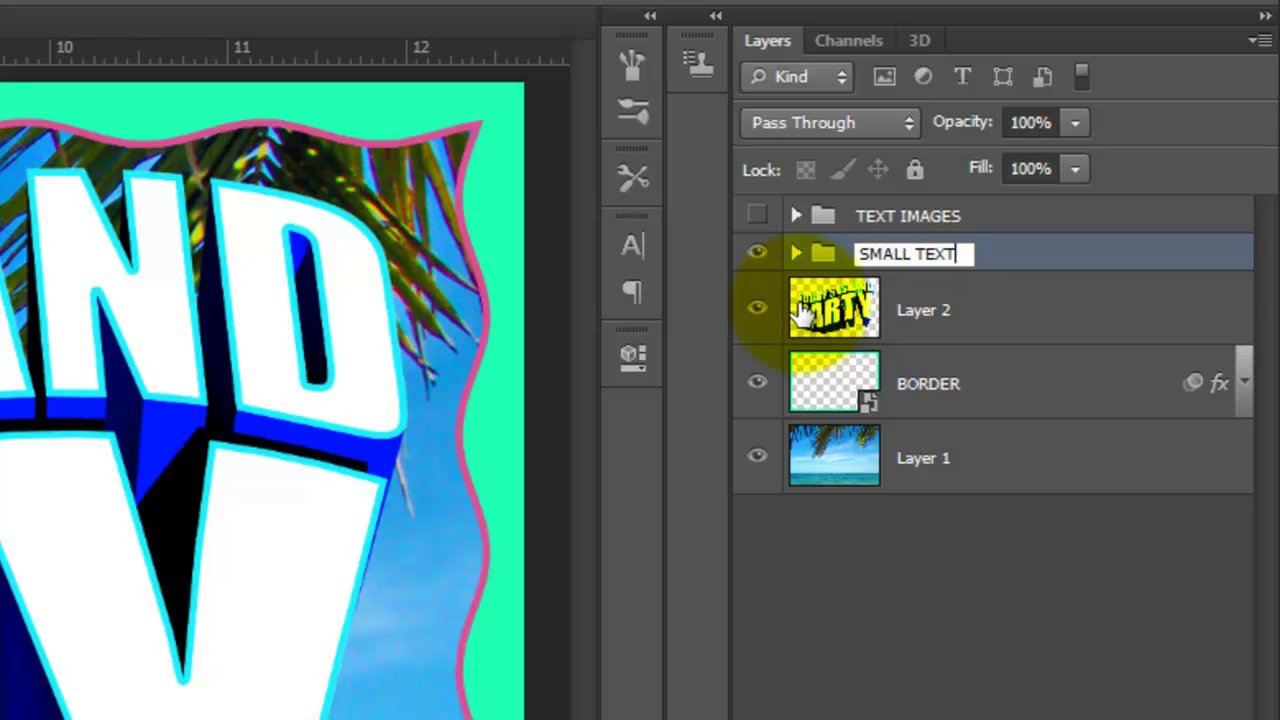
left_click(798, 218)
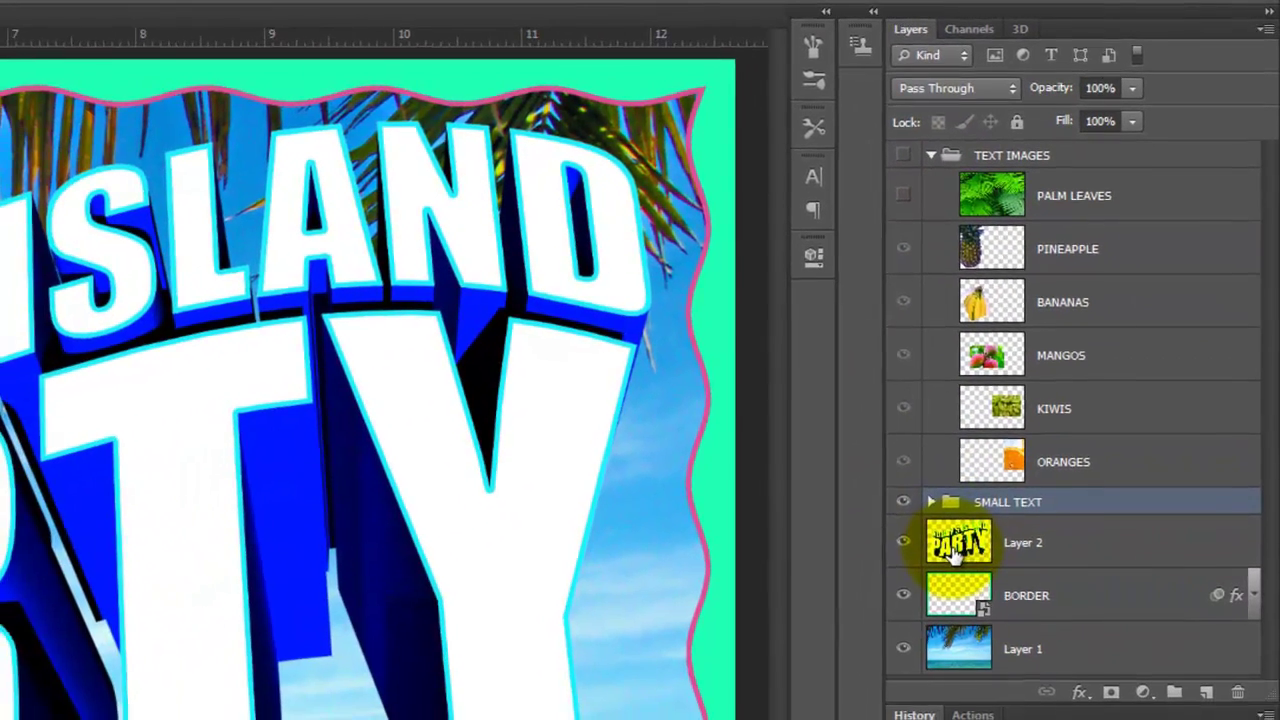
Use the contiguous Magic Wand to select the Y on Layer 2 and mask ORANGES to it
left_click(955, 550)
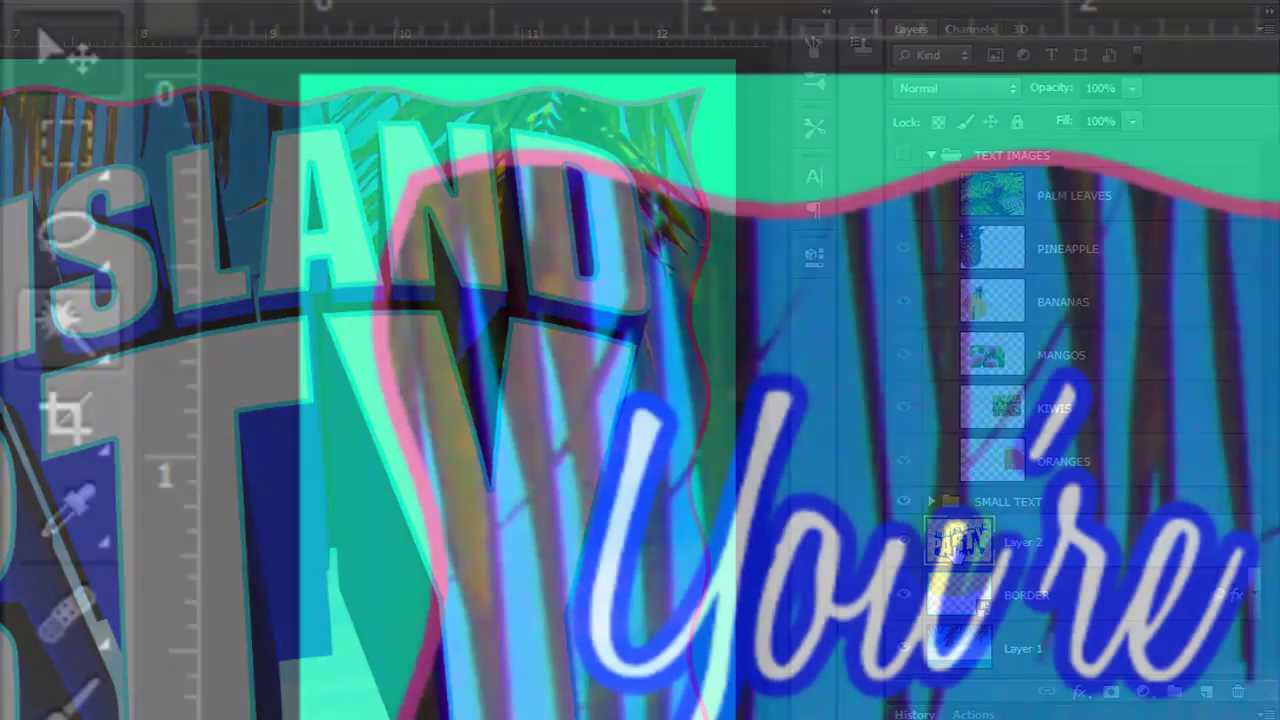
right_click(65, 325)
left_click(380, 388)
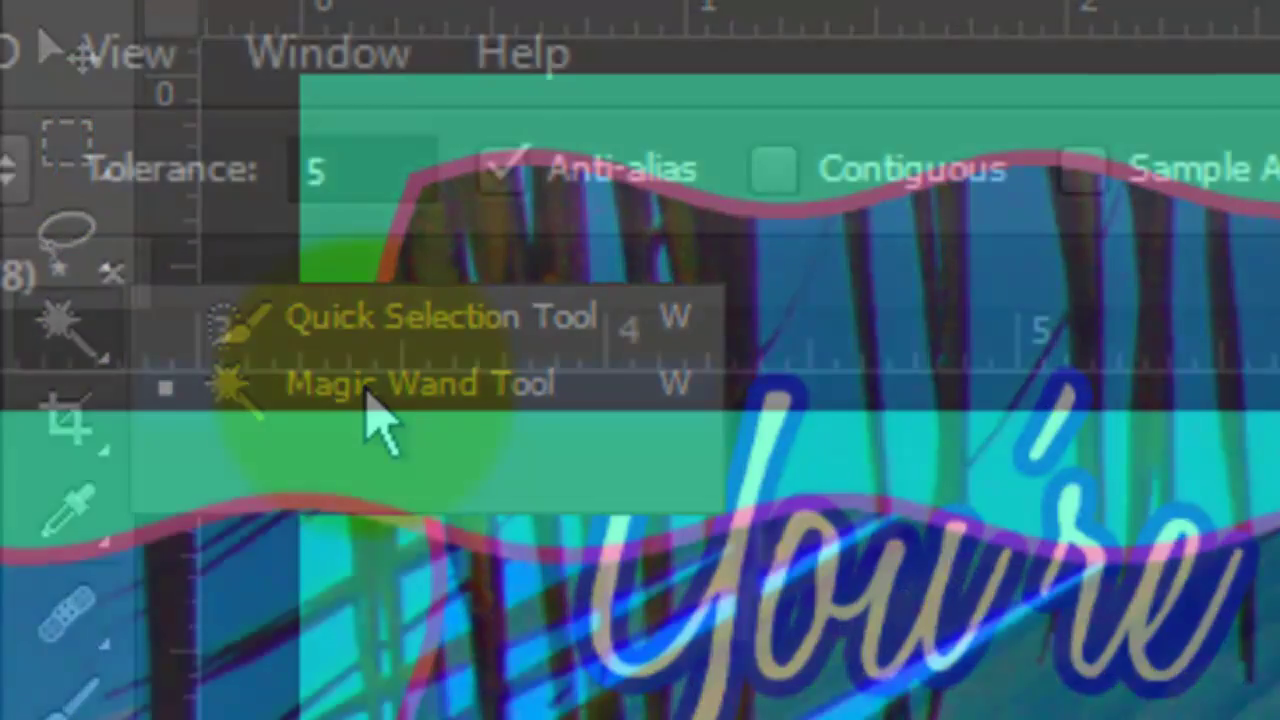
left_click(775, 172)
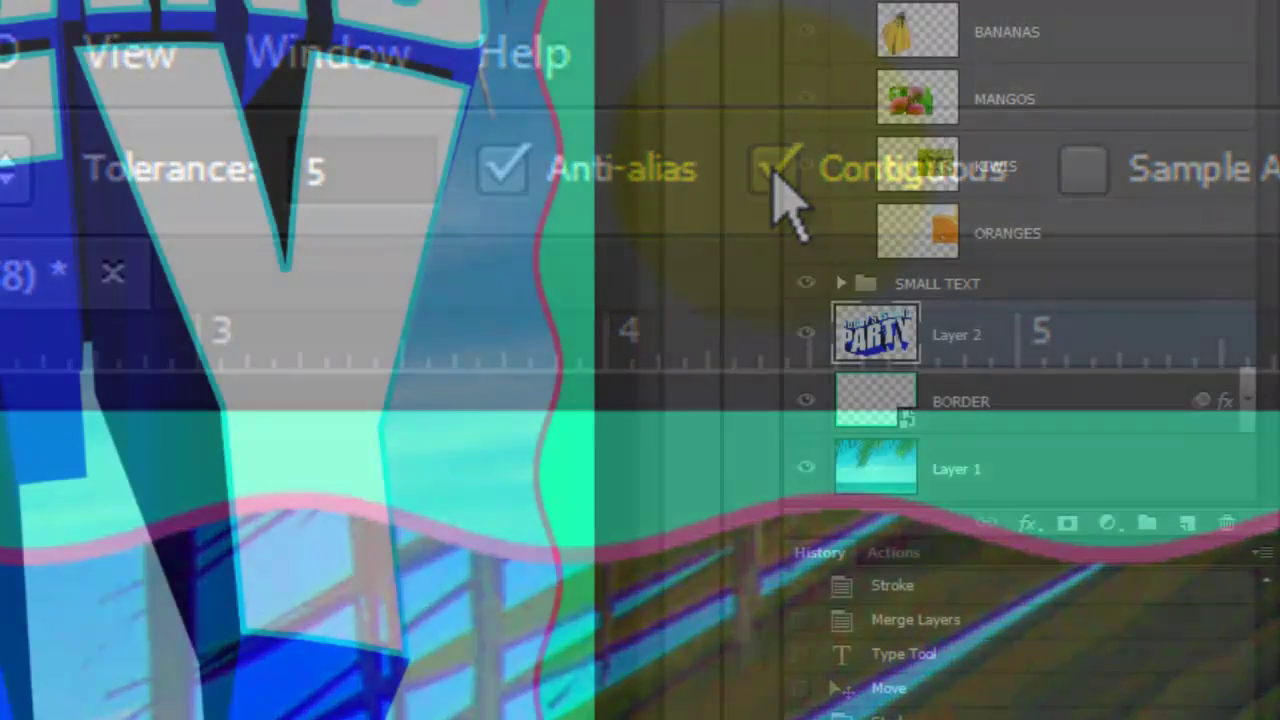
left_click(262, 362)
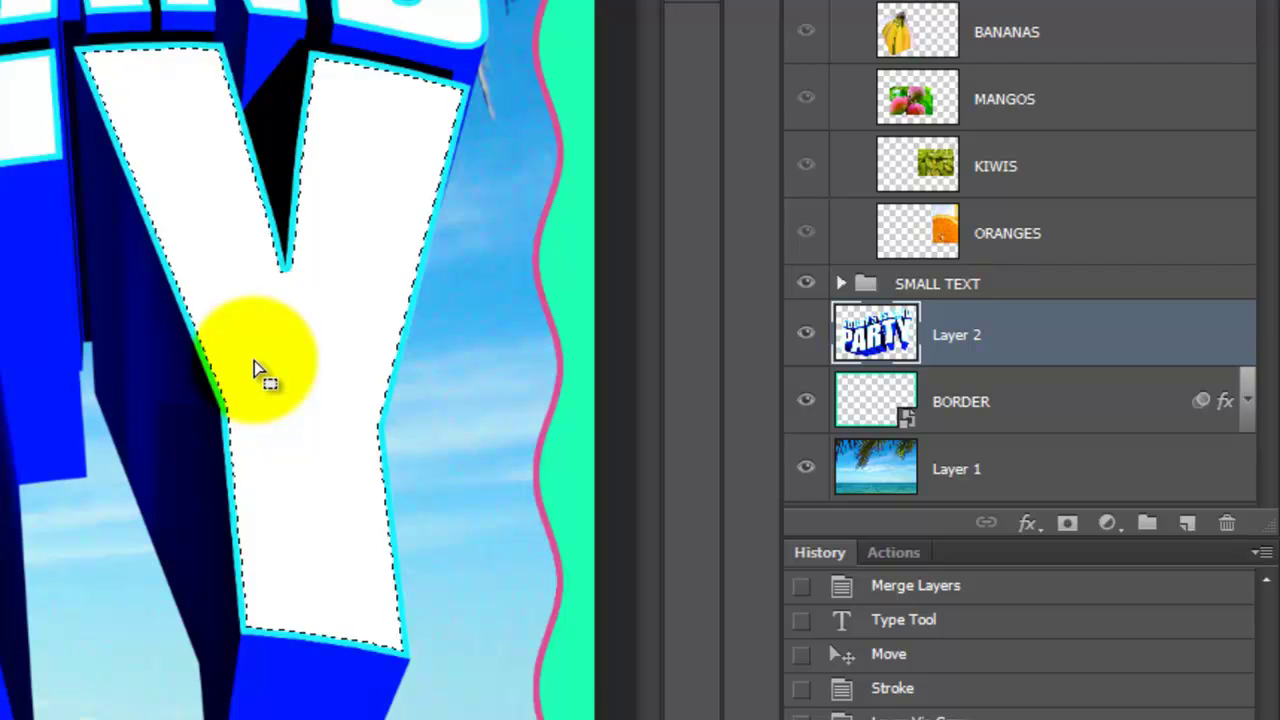
left_click(907, 230)
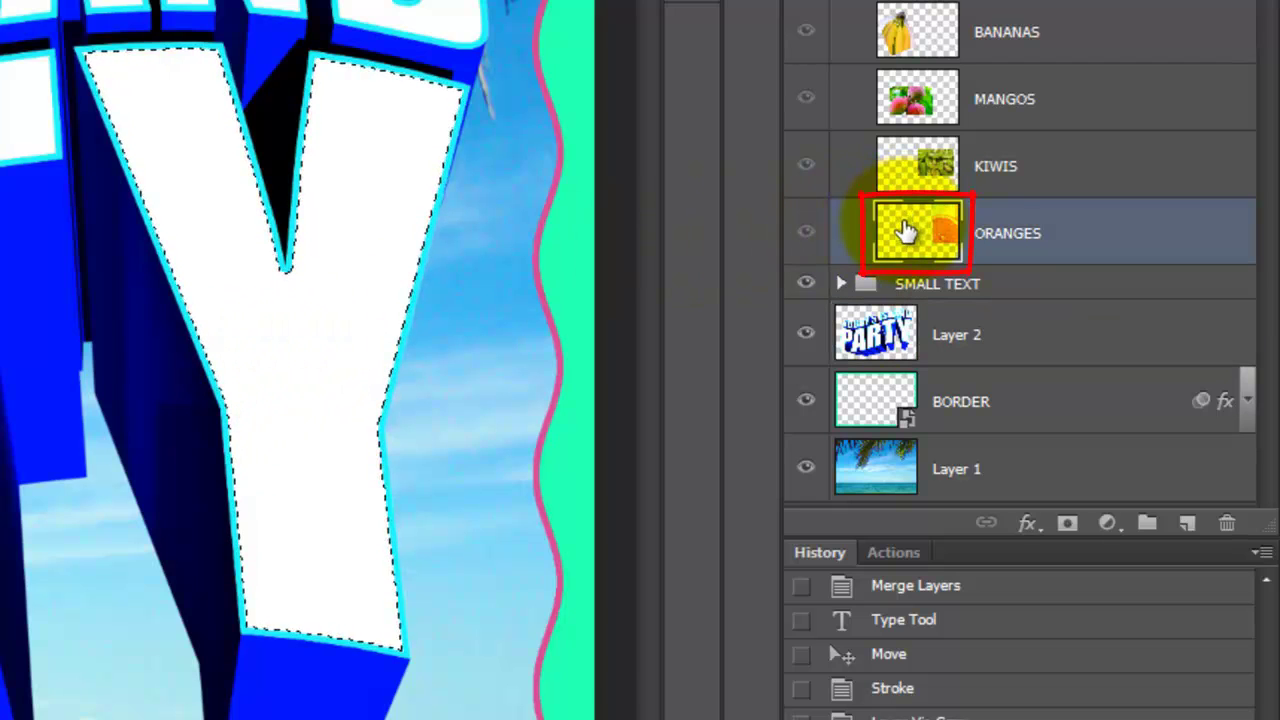
left_click(1067, 523)
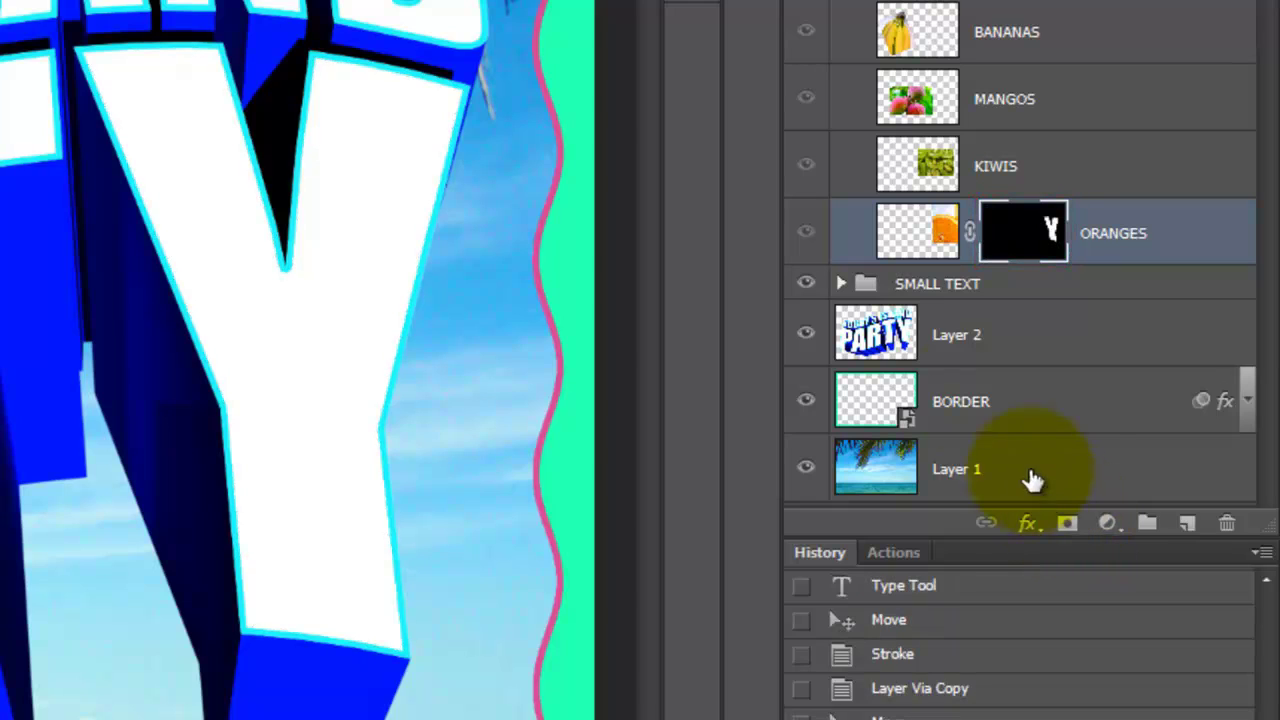
Select the T on Layer 2 and mask the KIWIS image to it
left_click(880, 335)
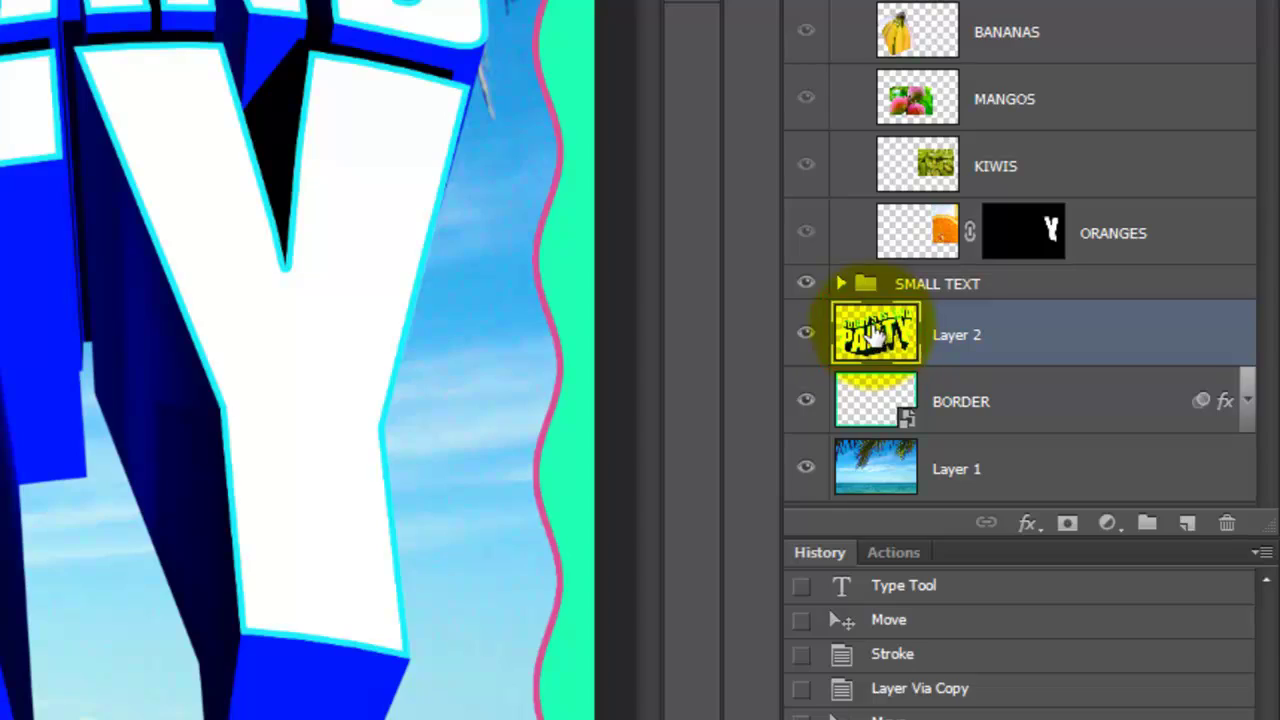
left_click(875, 335, "ctrl")
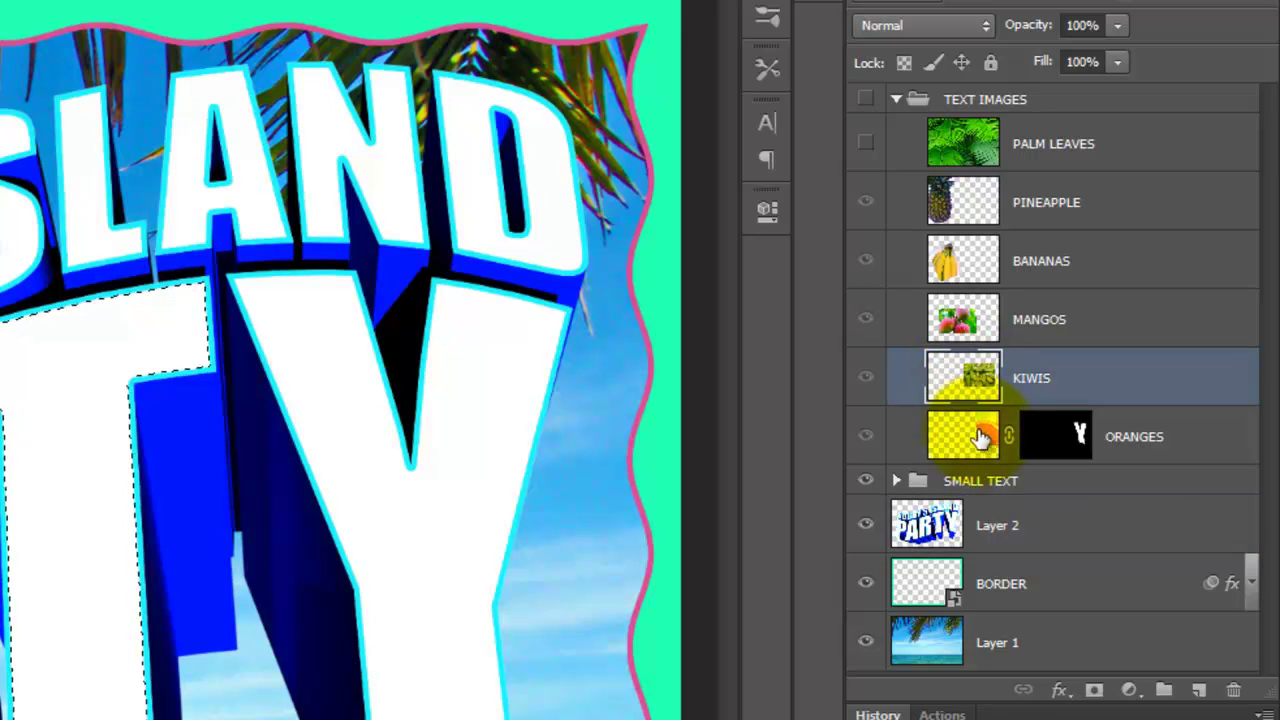
left_click(1095, 690)
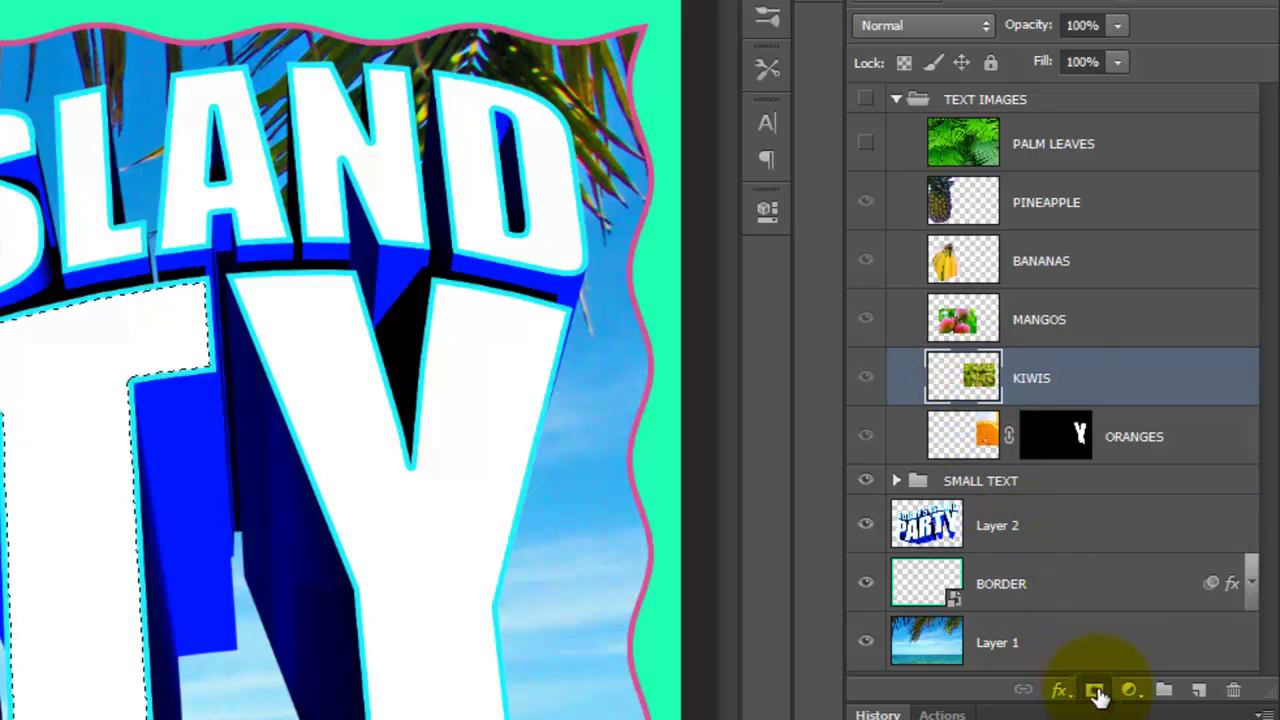
left_click(1095, 690)
left_click(925, 525)
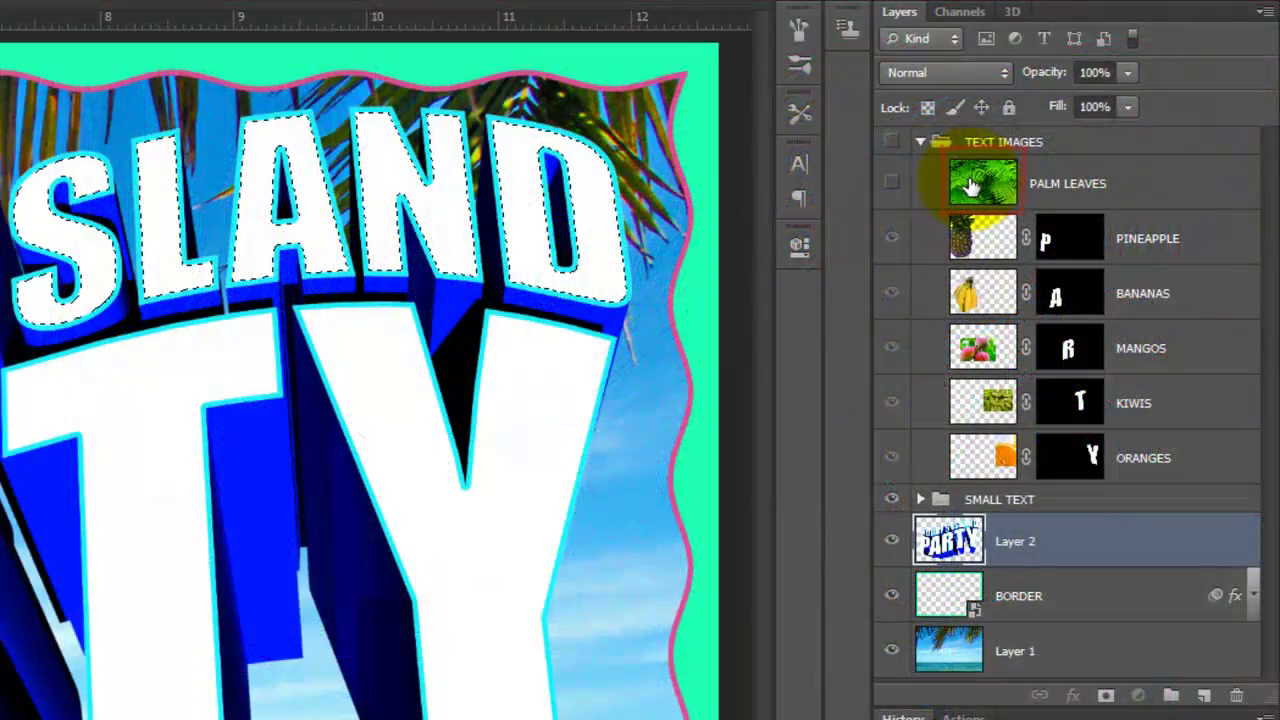
Mask PALM LEAVES to BOBBY'S ISLAND and unlink the palm and all five fruit masks
left_click(970, 187)
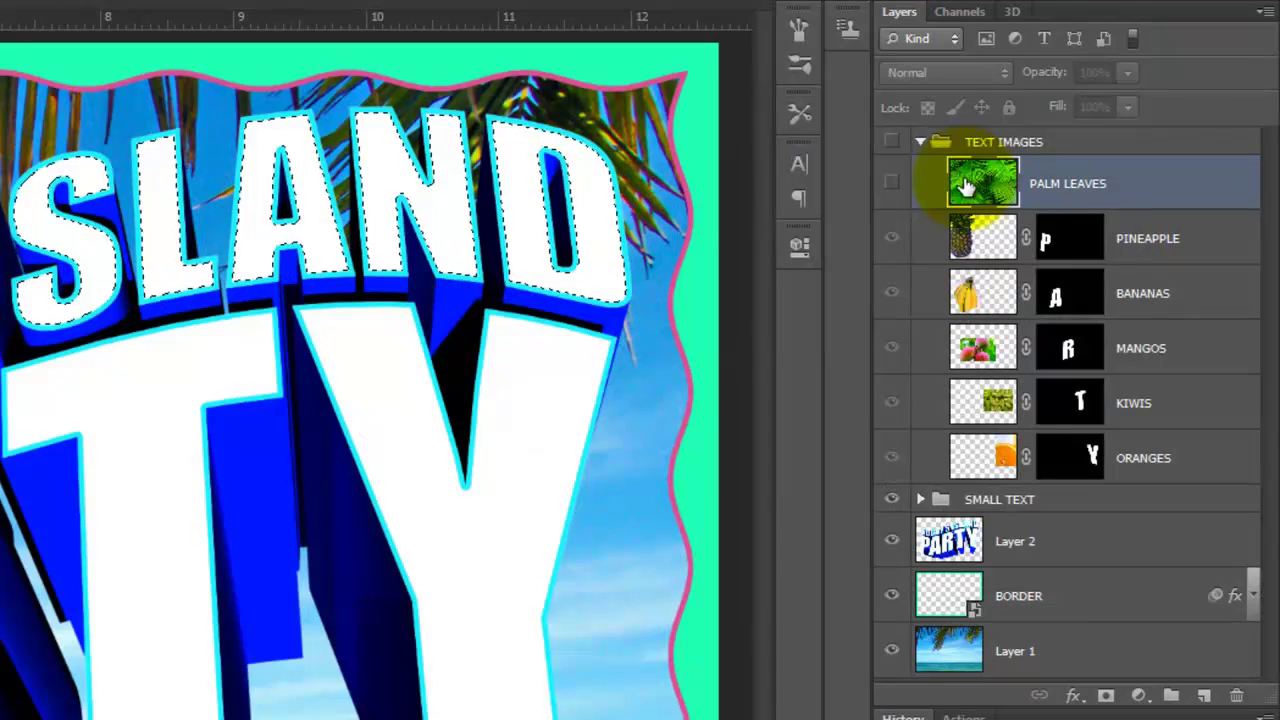
left_click(1105, 697)
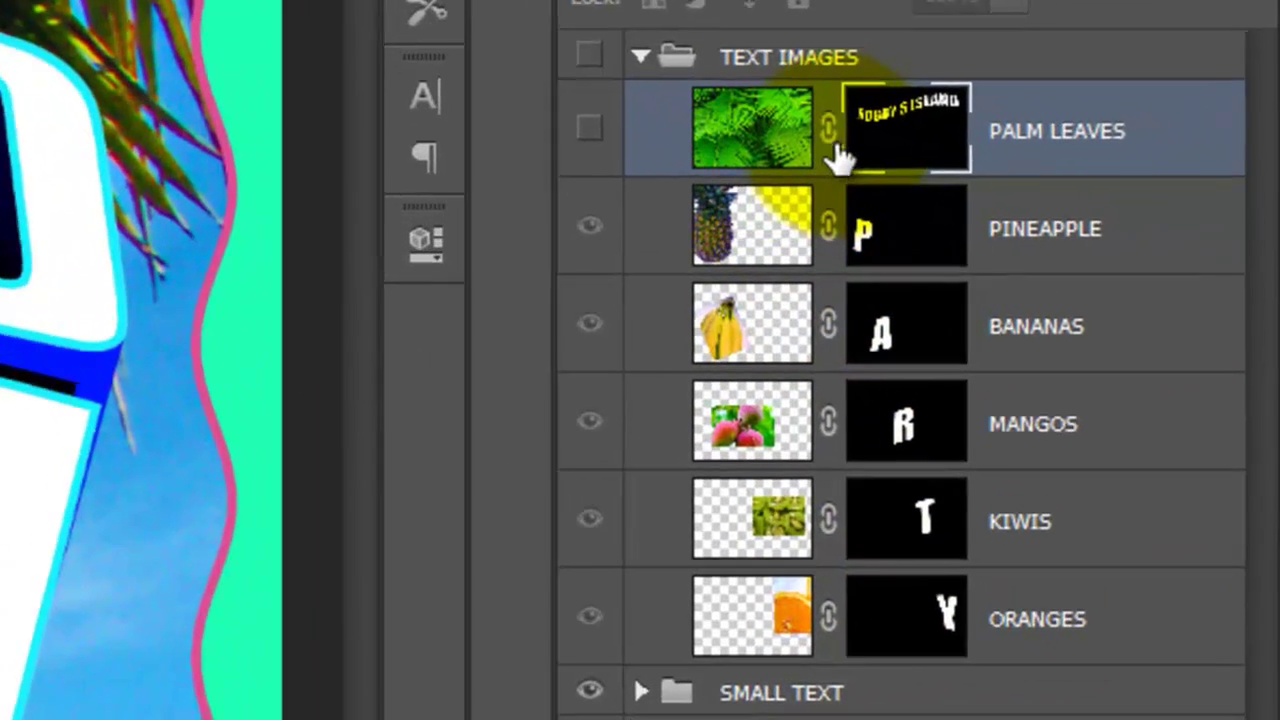
left_click(1027, 183)
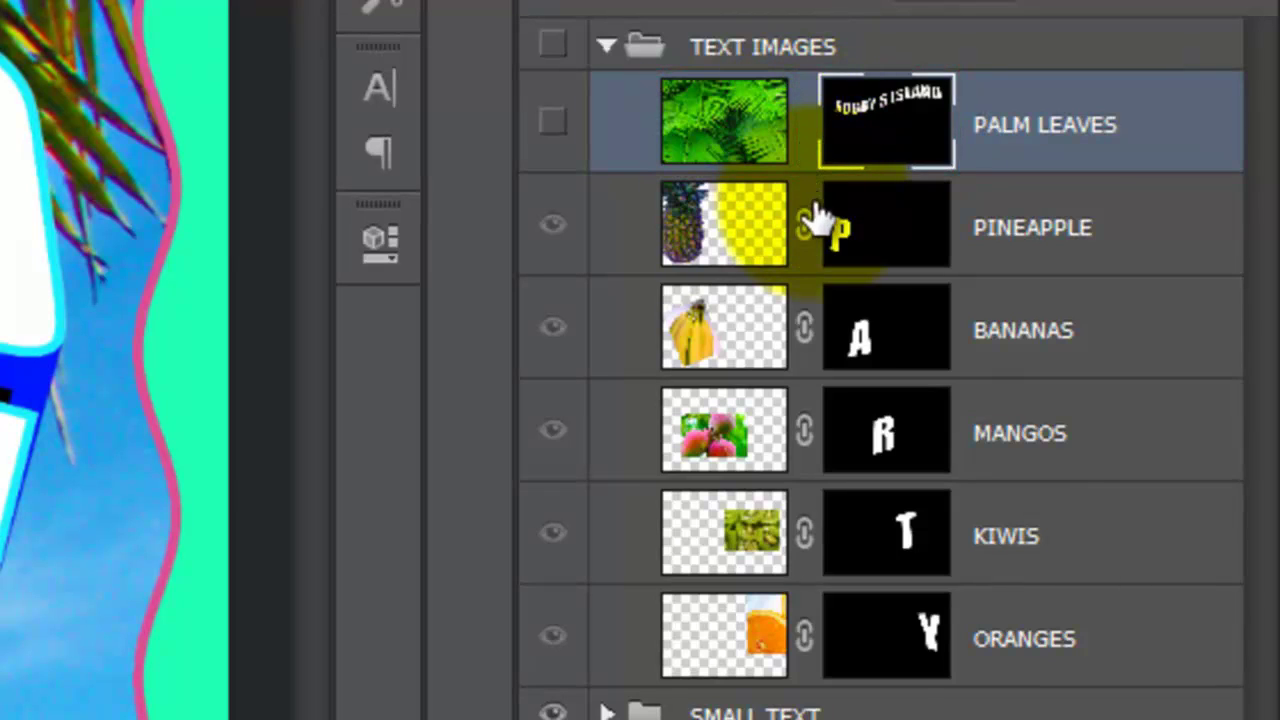
left_click(804, 225)
left_click(804, 330)
left_click(804, 432)
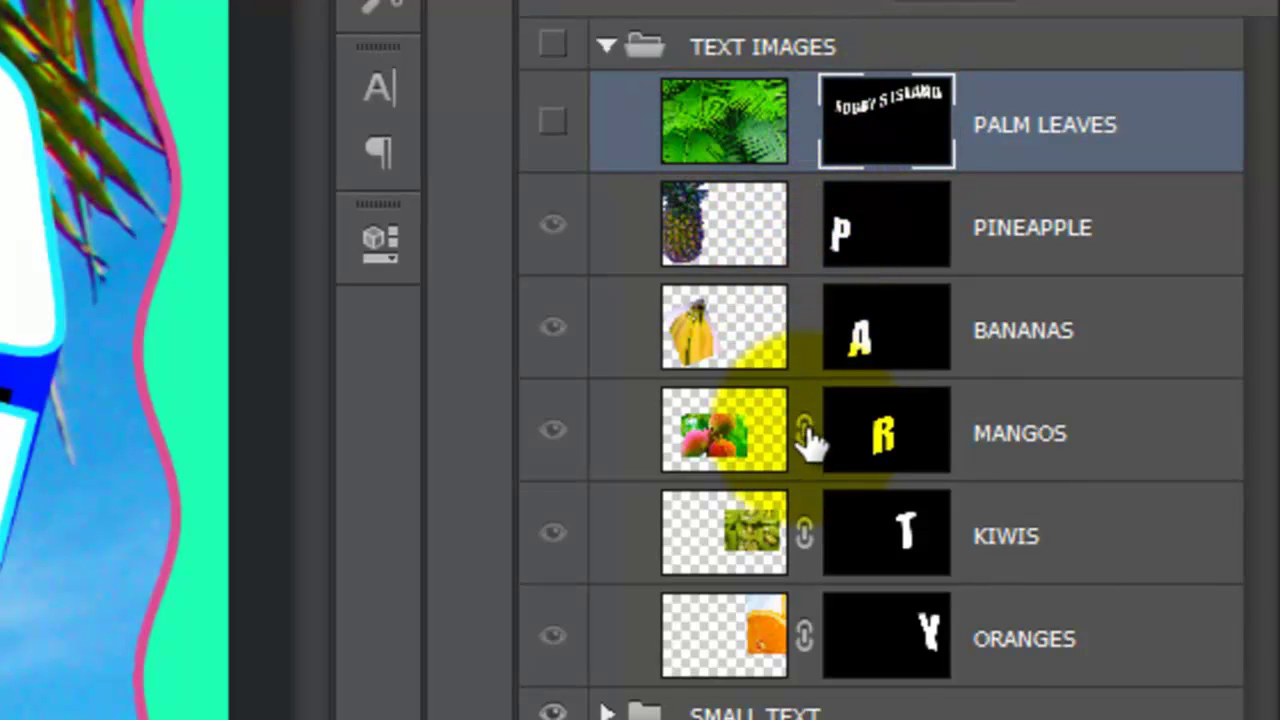
left_click(804, 536)
left_click(804, 636)
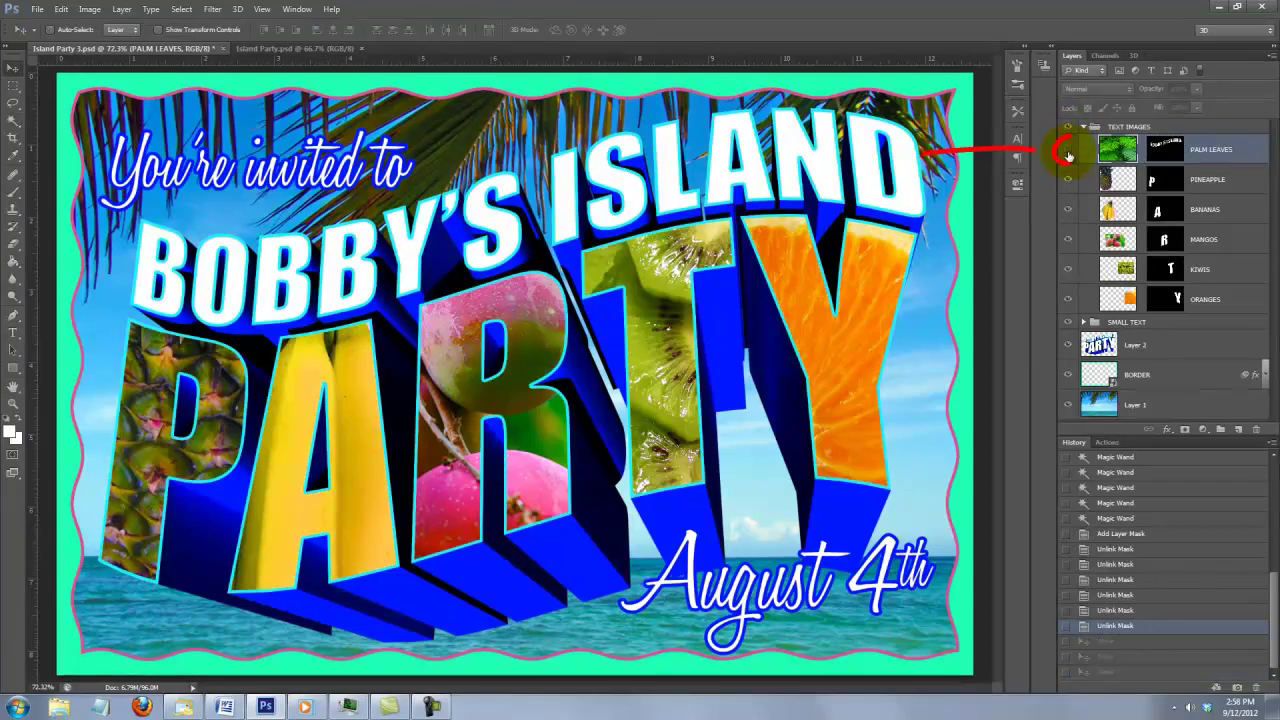
Show the palm leaves and shift the palm and mango textures within their letters
left_click(1068, 150)
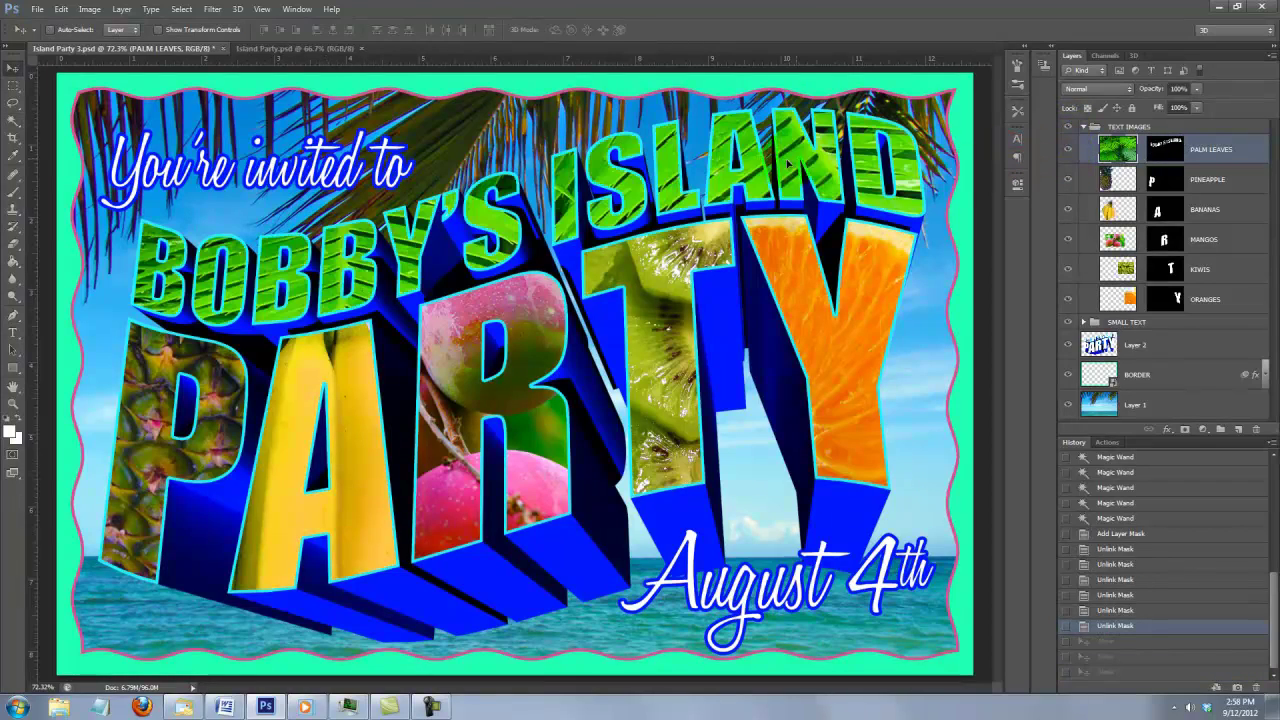
left_click_drag(789, 161, 820, 90)
left_click(1104, 244)
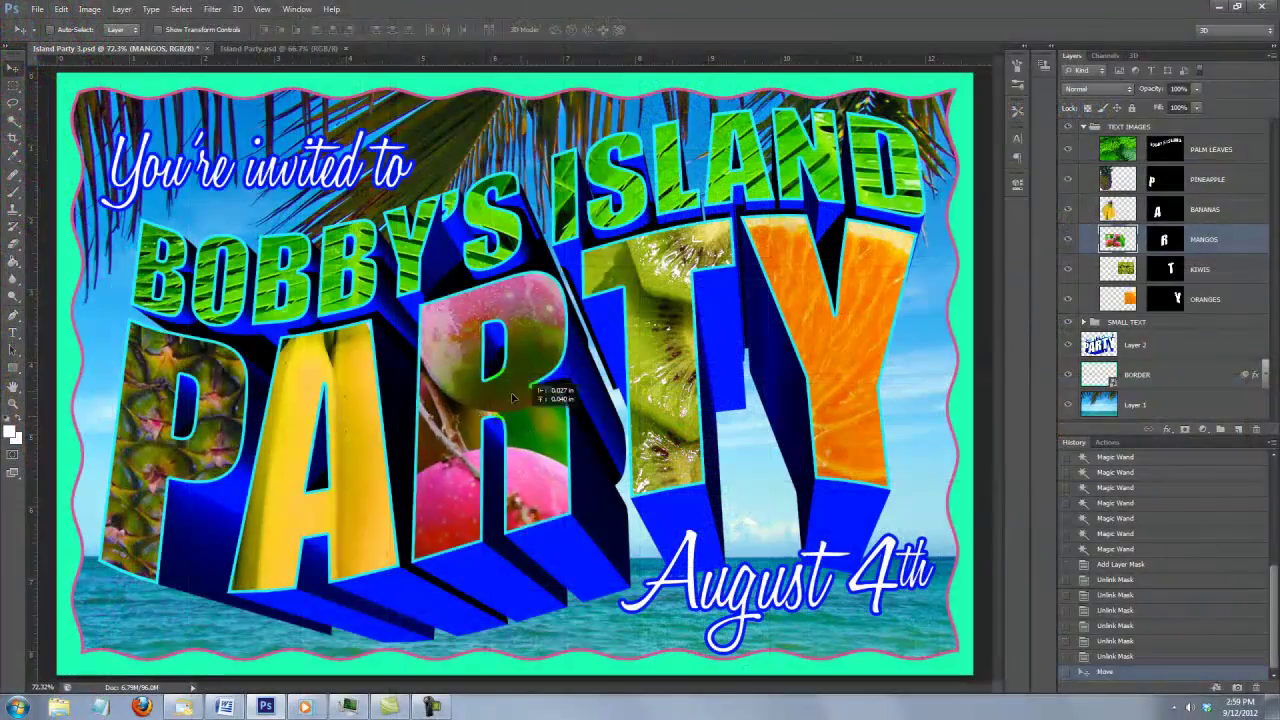
left_click_drag(520, 398, 513, 455)
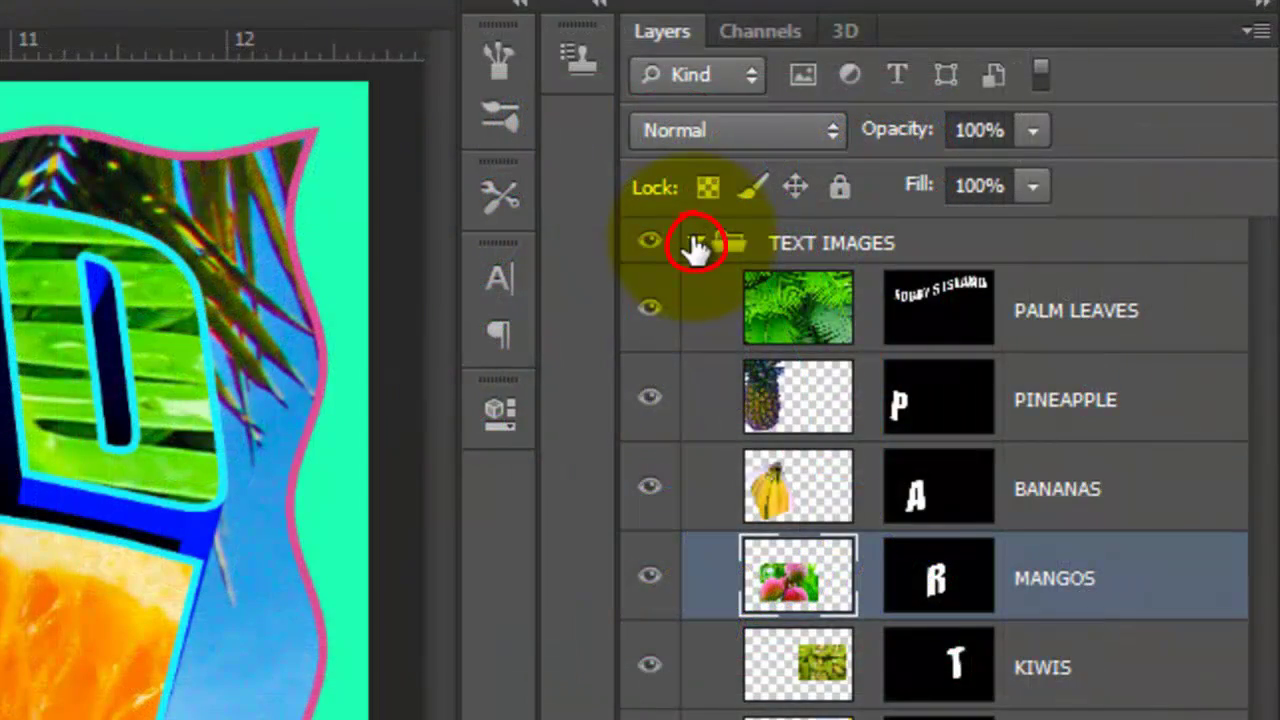
Stamp all visible layers into a new layer and apply Texturizer: Brick, 50% scaling, relief 2
left_click(695, 245)
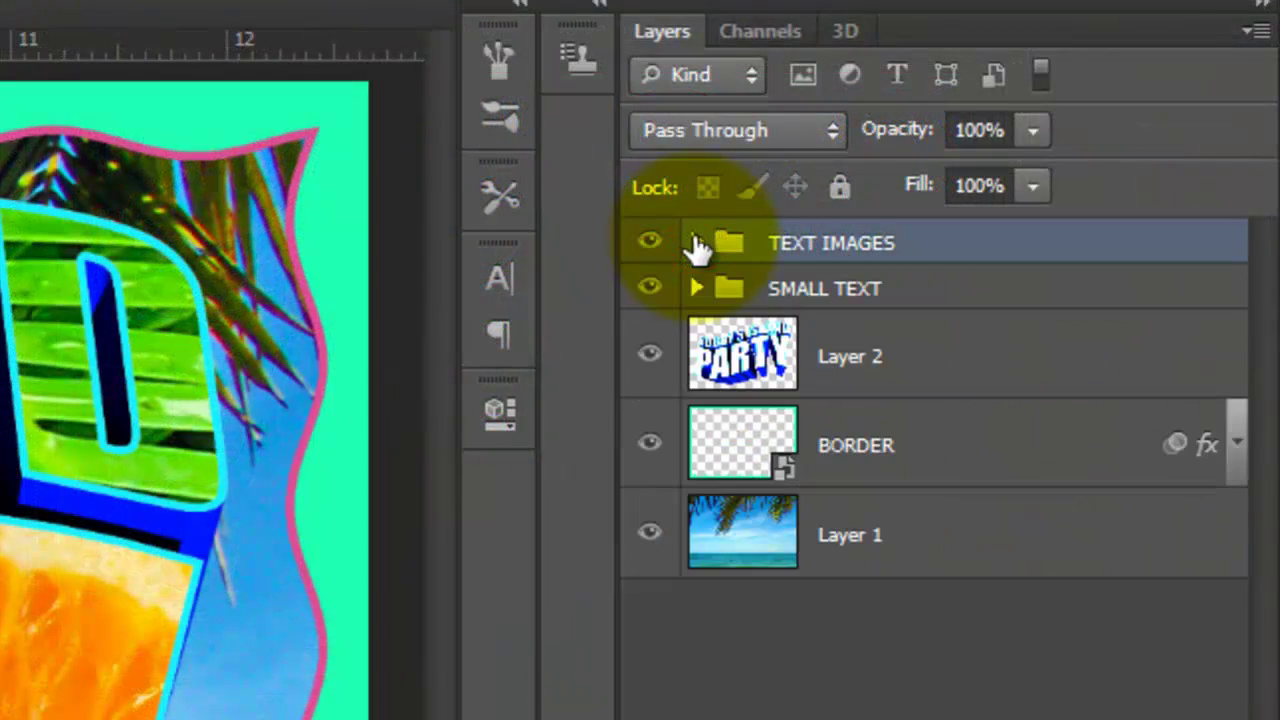
key("ctrl+shift+alt+e")
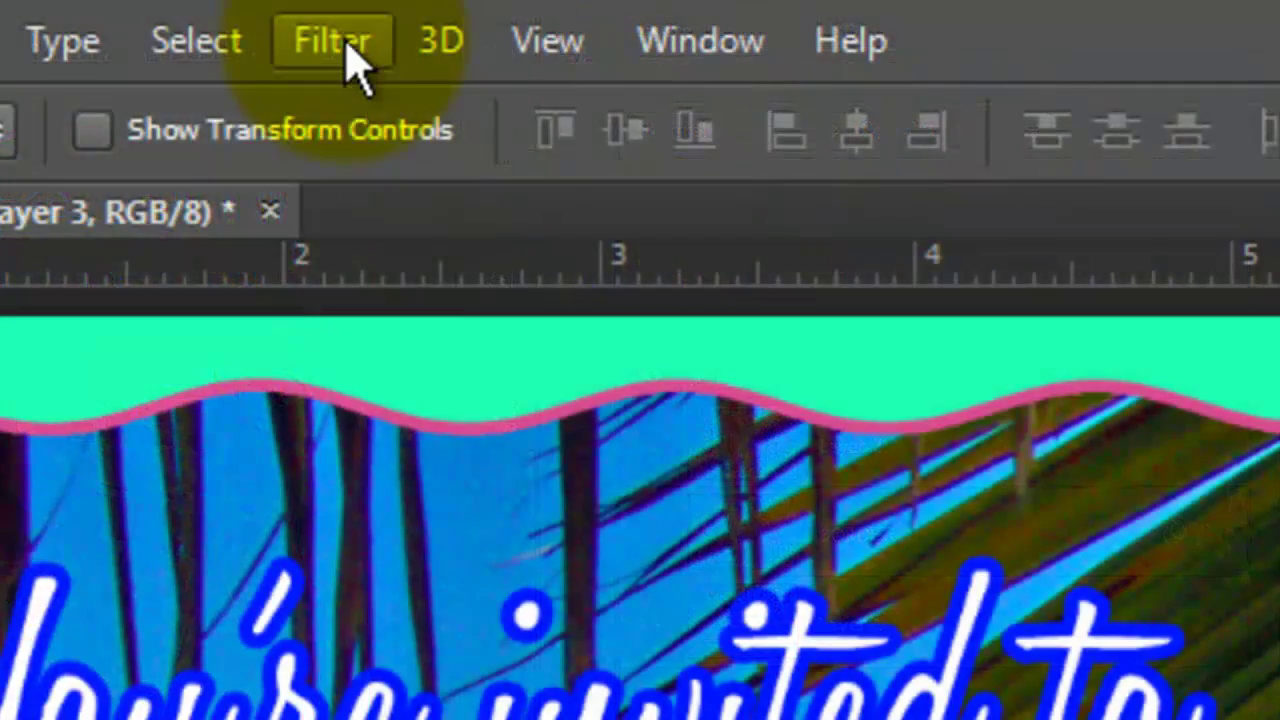
left_click(335, 45)
left_click(391, 286)
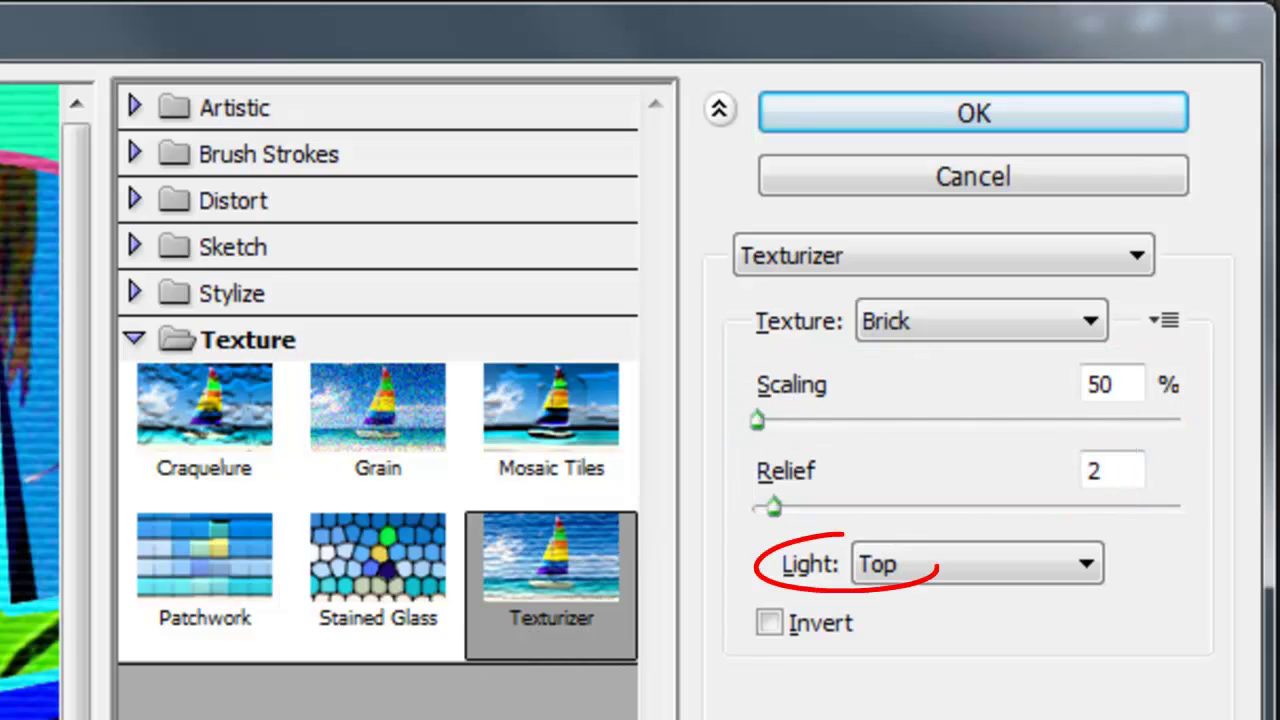
left_click(1038, 115)
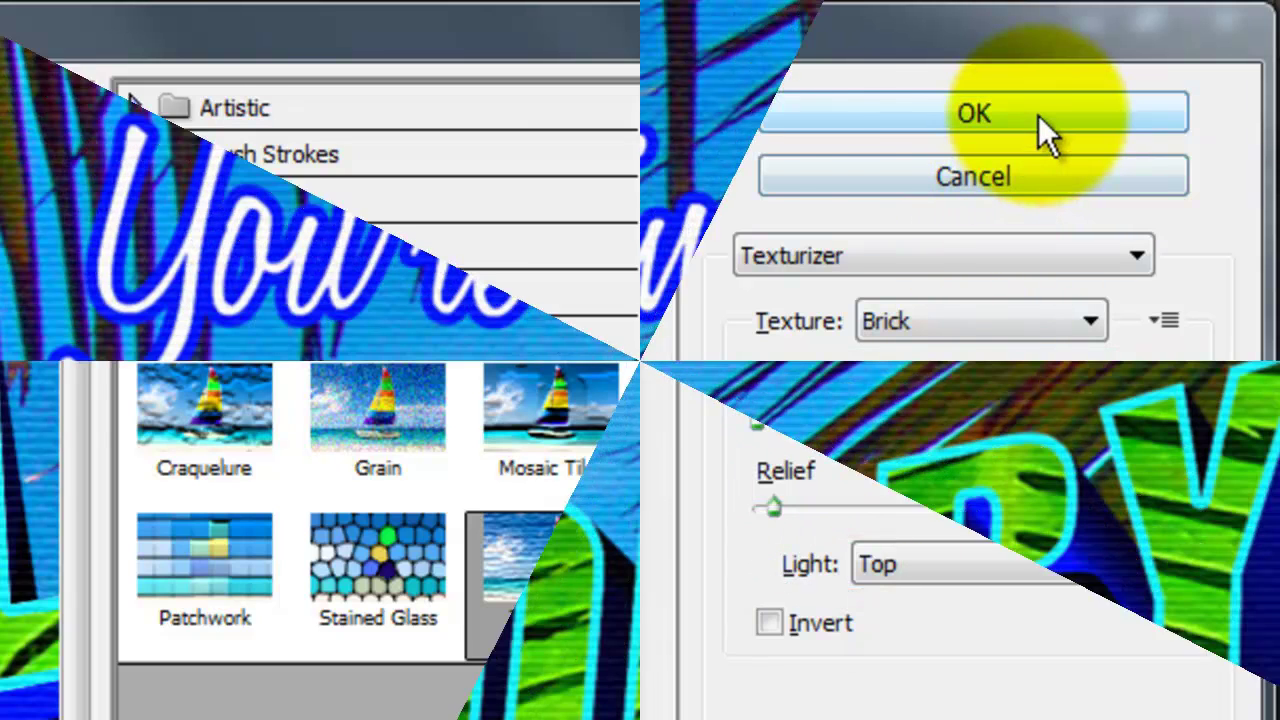